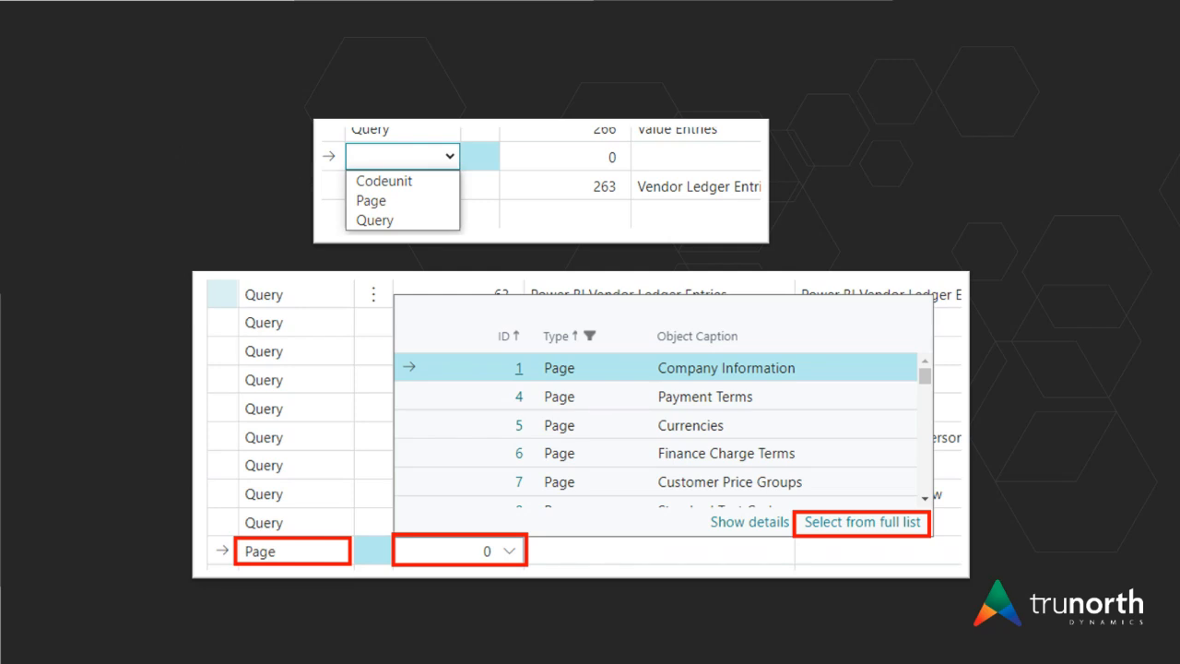
{"action": "key", "text": "Right"}
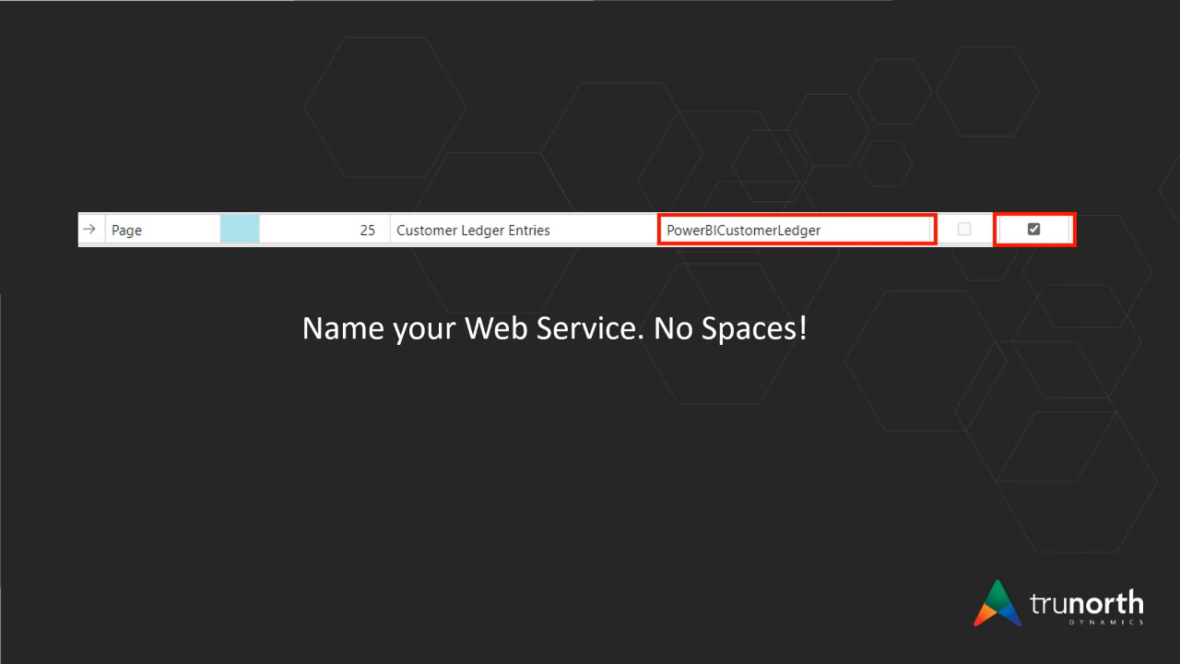
{"action": "key", "text": "Right"}
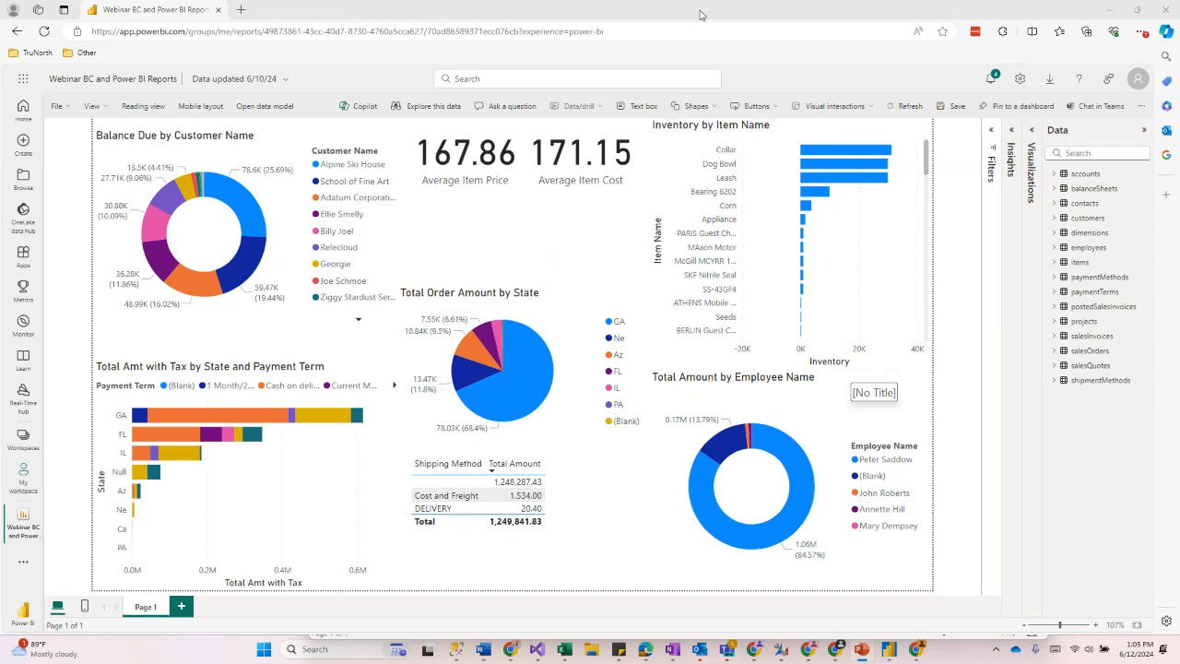
Step: Switch from the browser to the blank Power BI Desktop window and maximize it
{"action": "key", "text": "super+Down"}
{"action": "key", "text": "super+Down"}
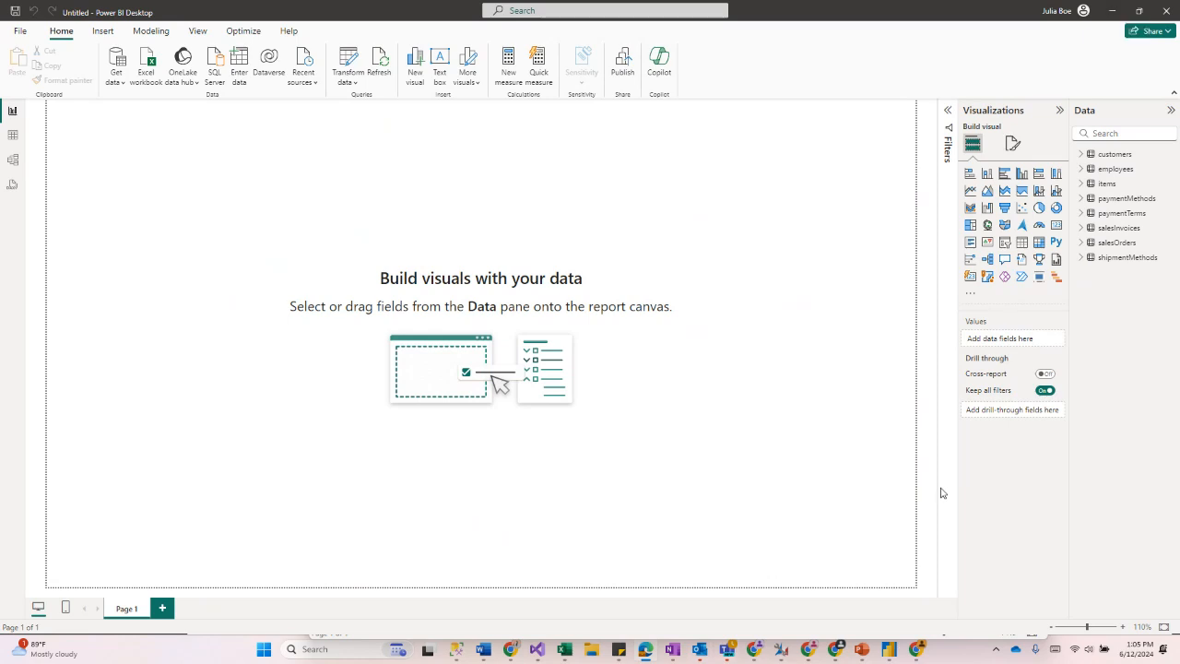
{"action": "mouse_move", "coordinate": [889, 649]}
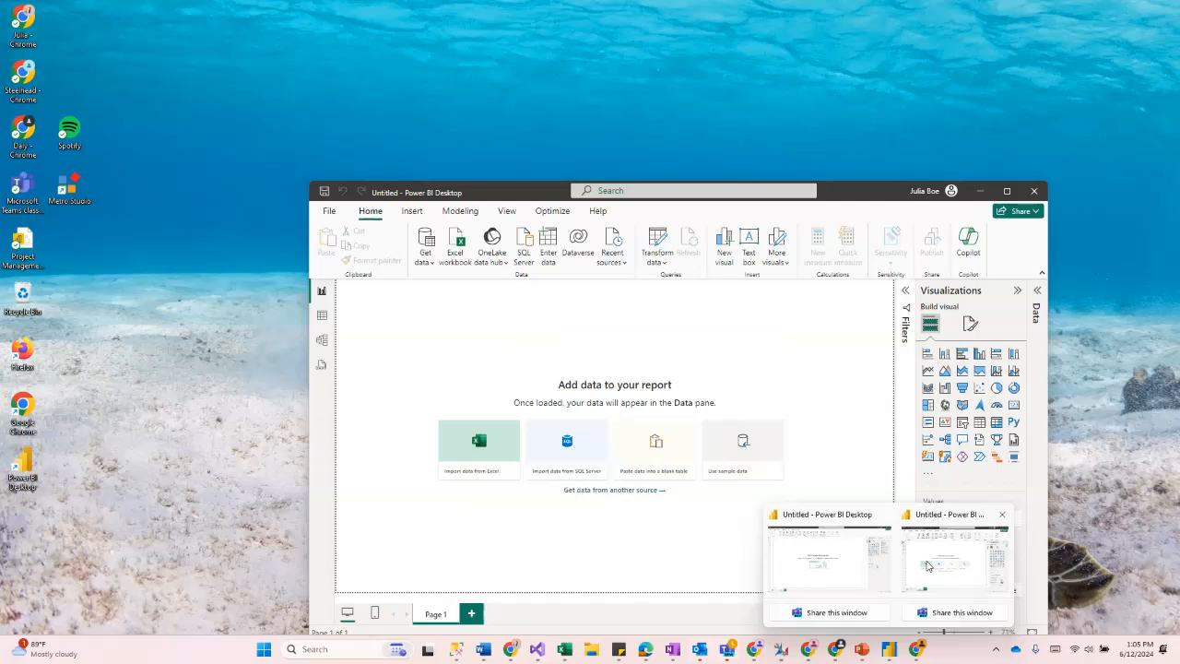
{"action": "left_click", "coordinate": [899, 569]}
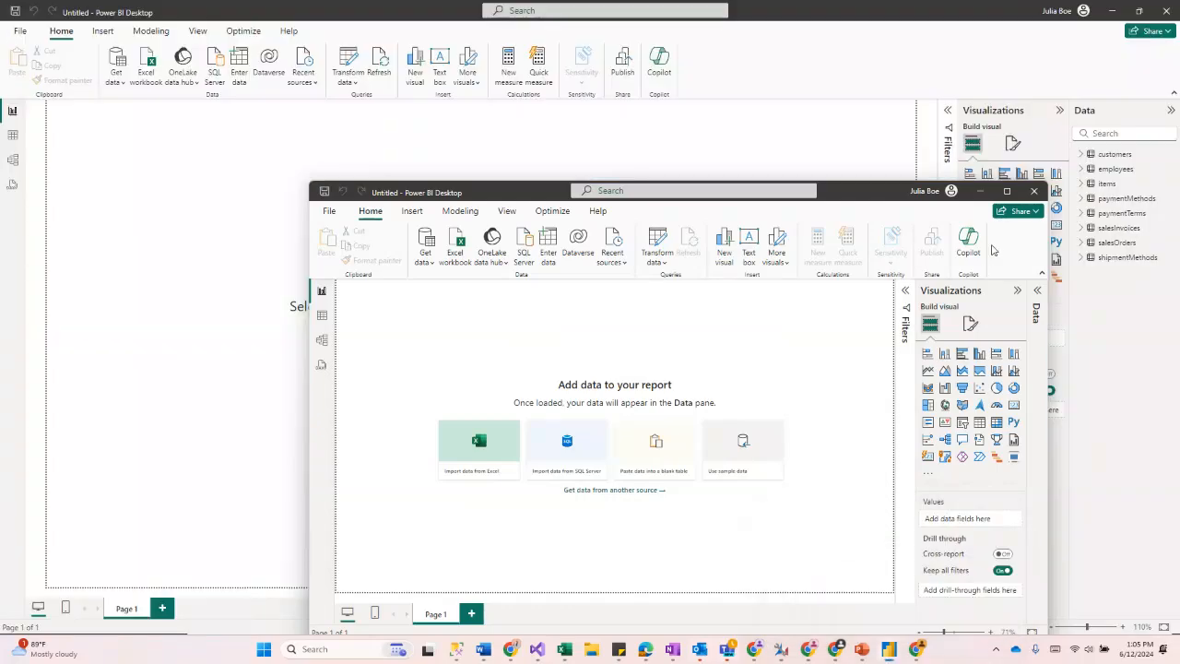
{"action": "key", "text": "super+Up"}
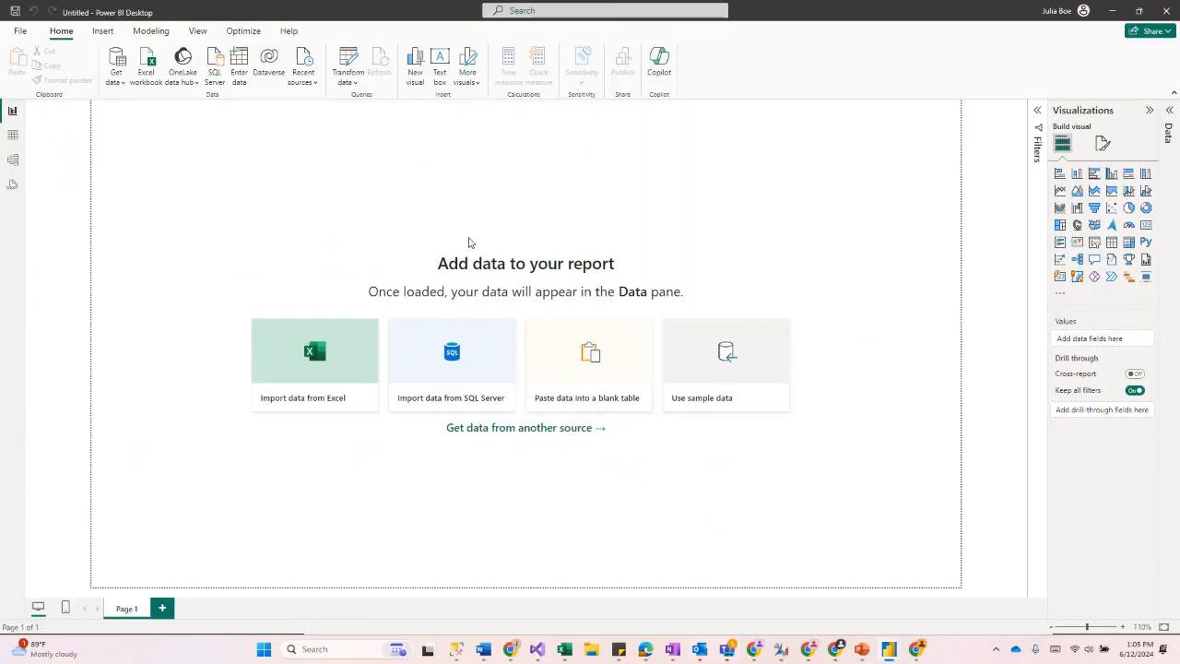
Step: Open Get Data from another source, search for bu, and connect to Dynamics 365 Business Central
{"action": "left_click", "coordinate": [517, 434]}
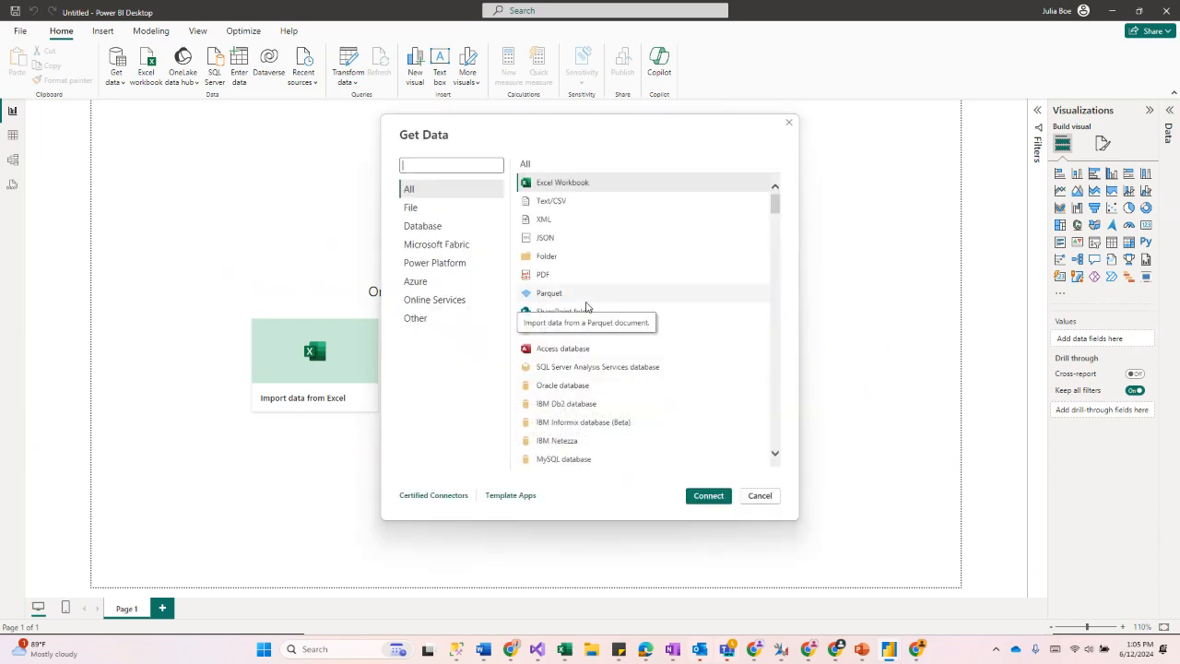
{"action": "scroll", "coordinate": [587, 421], "scroll_direction": "down", "scroll_amount": 1}
{"action": "type", "text": "bu"}
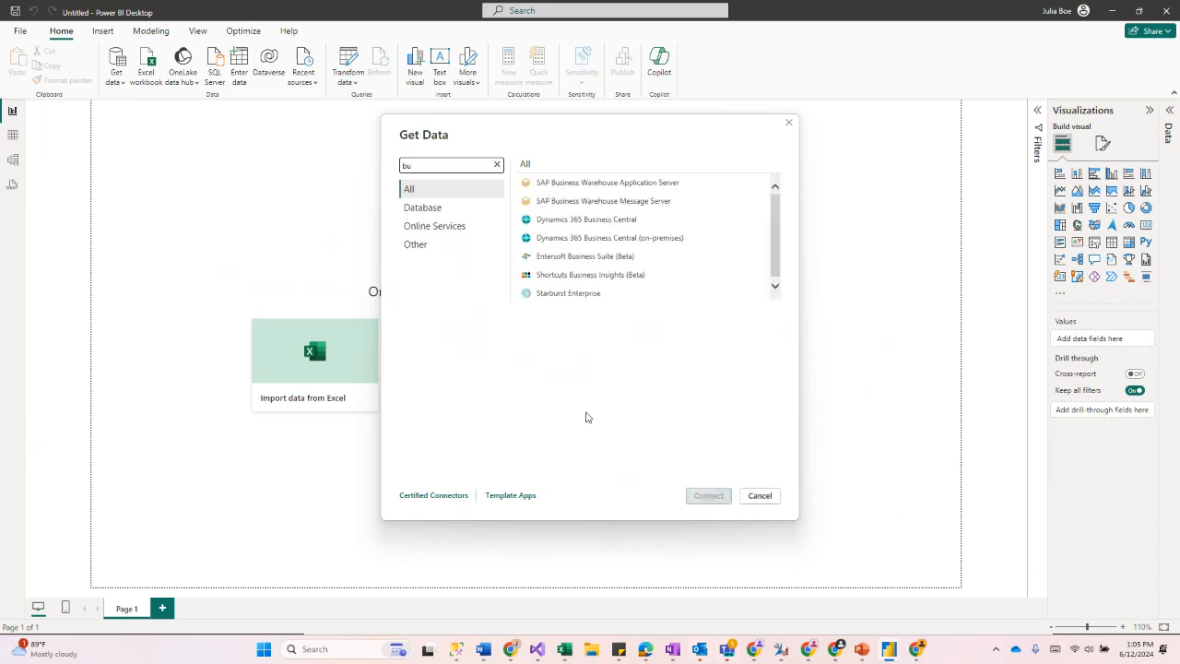
{"action": "left_click", "coordinate": [617, 223]}
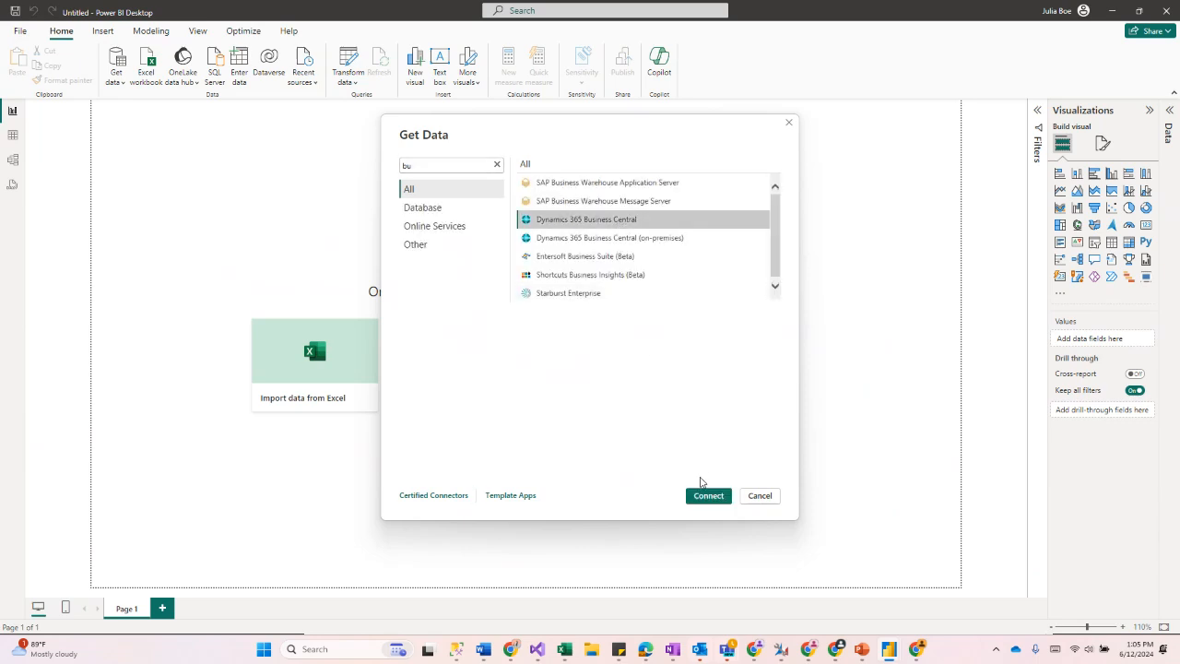
{"action": "left_click", "coordinate": [701, 498]}
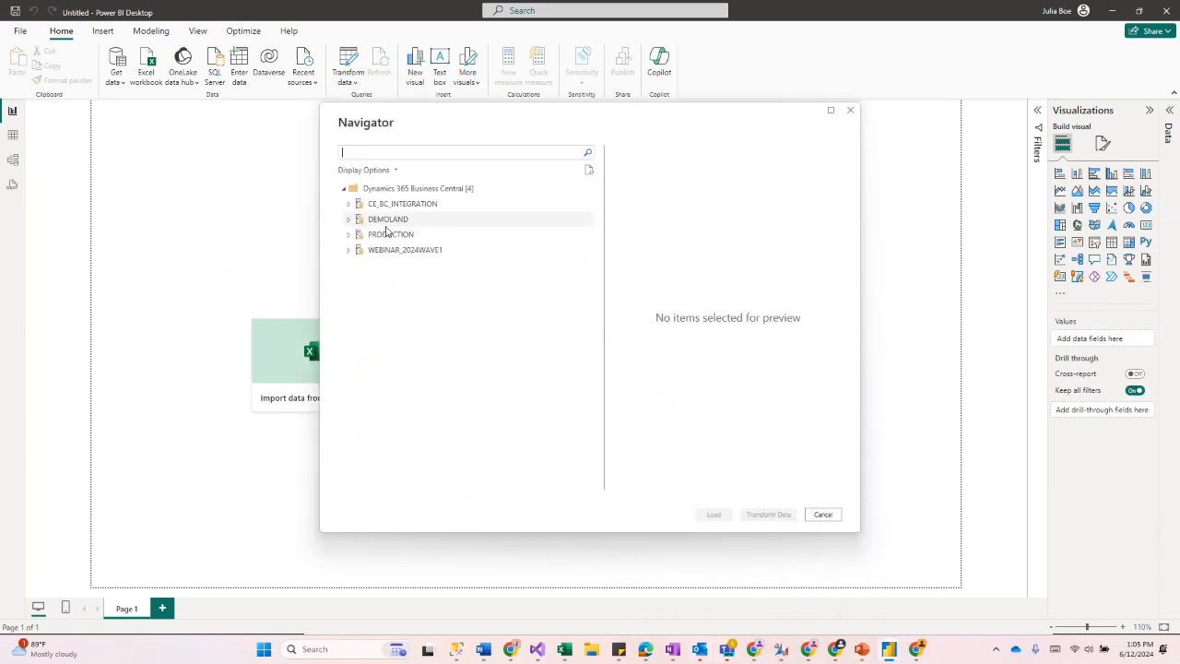
Step: Expand the Business Central environments in the Navigator and open the Life is Ruff company
{"action": "left_click", "coordinate": [350, 223]}
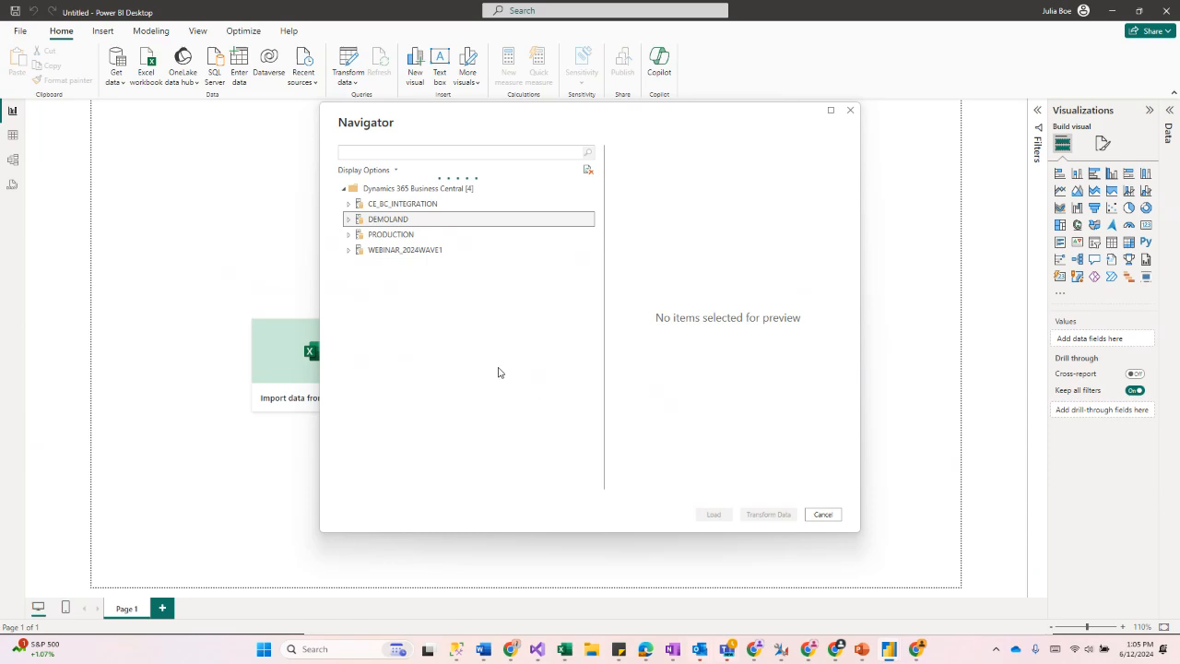
{"action": "scroll", "coordinate": [388, 278], "scroll_direction": "down", "scroll_amount": 2}
{"action": "scroll", "coordinate": [375, 277], "scroll_direction": "down", "scroll_amount": 1}
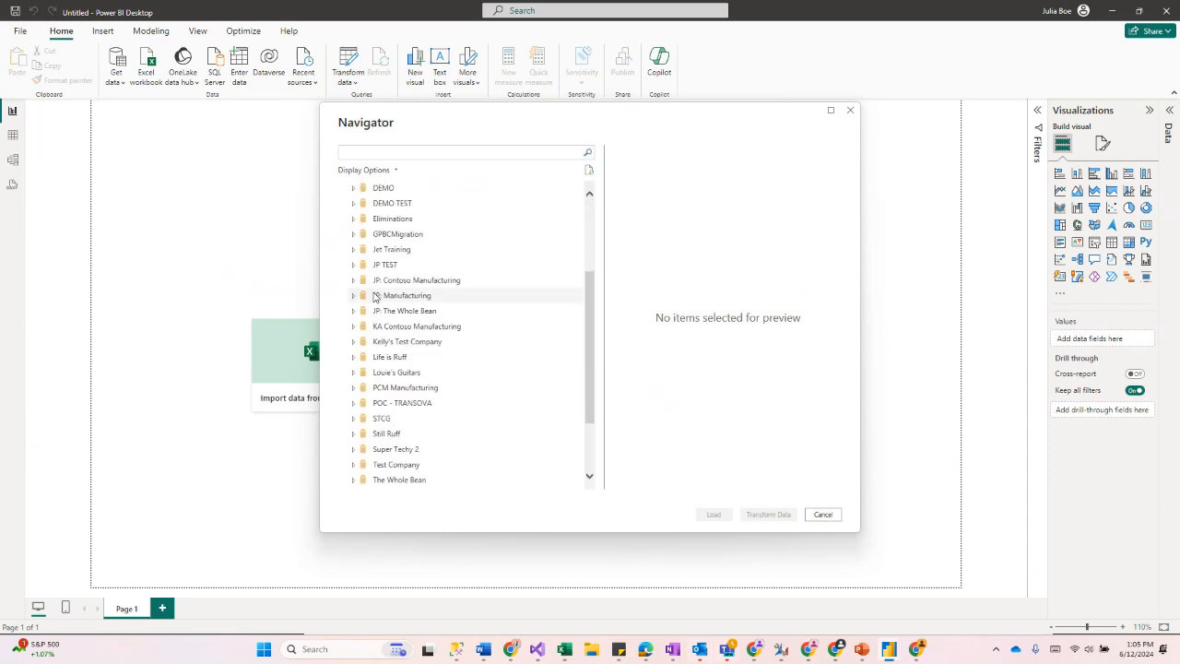
{"action": "left_click", "coordinate": [354, 361]}
{"action": "left_click", "coordinate": [434, 358]}
{"action": "scroll", "coordinate": [375, 334], "scroll_direction": "down", "scroll_amount": 1}
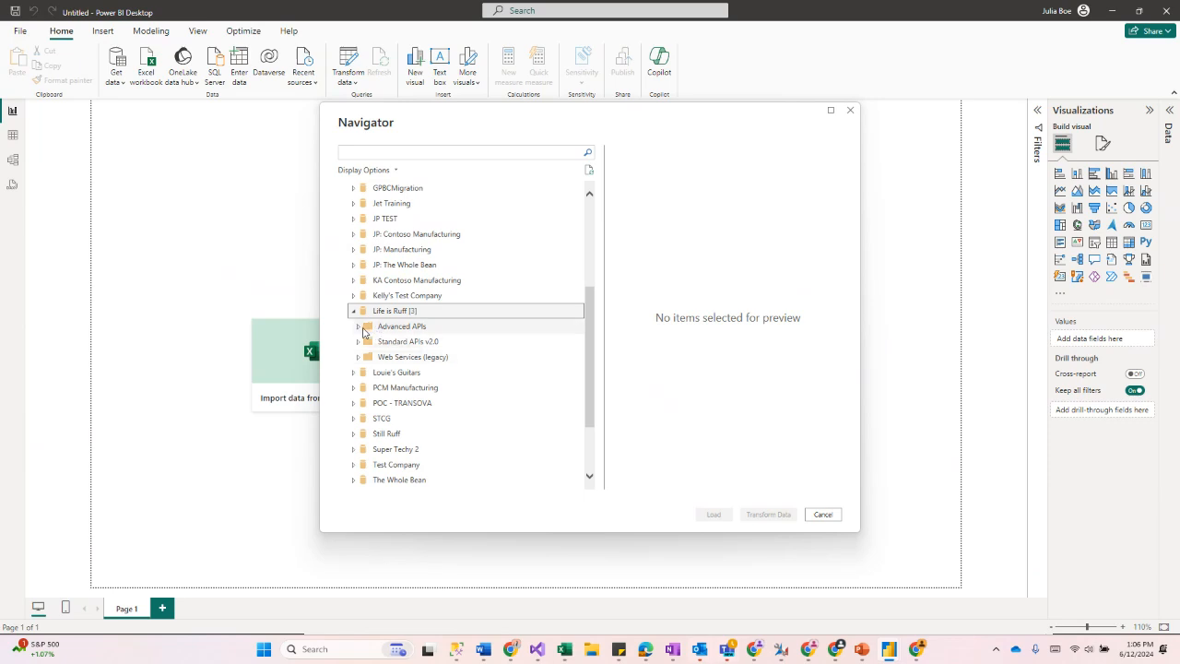
Step: Expand Advanced APIs and then the microsoft/reportsFinance/beta folder under Life is Ruff
{"action": "left_click", "coordinate": [358, 329]}
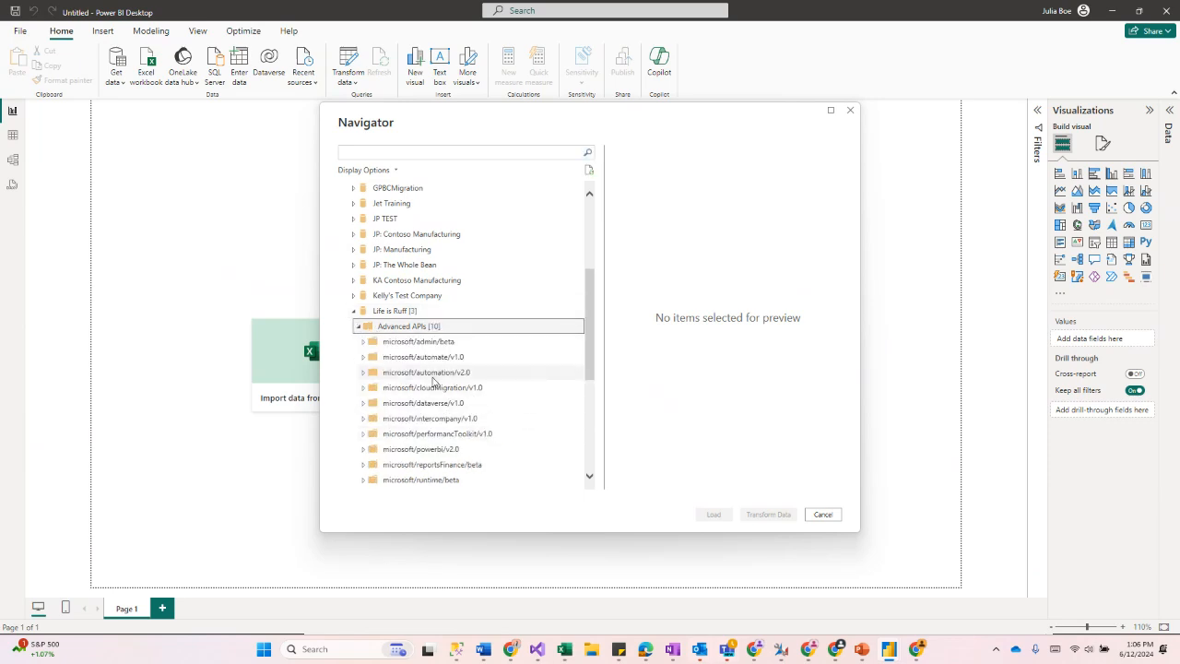
{"action": "scroll", "coordinate": [435, 384], "scroll_direction": "down", "scroll_amount": 2}
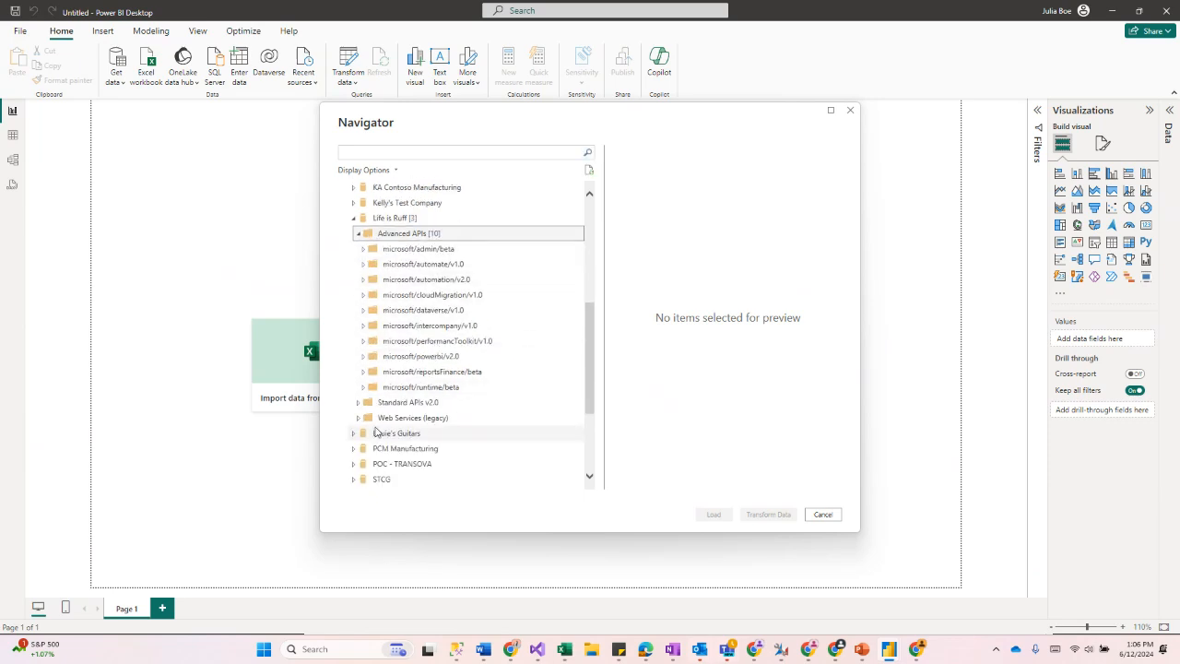
{"action": "left_click", "coordinate": [363, 372]}
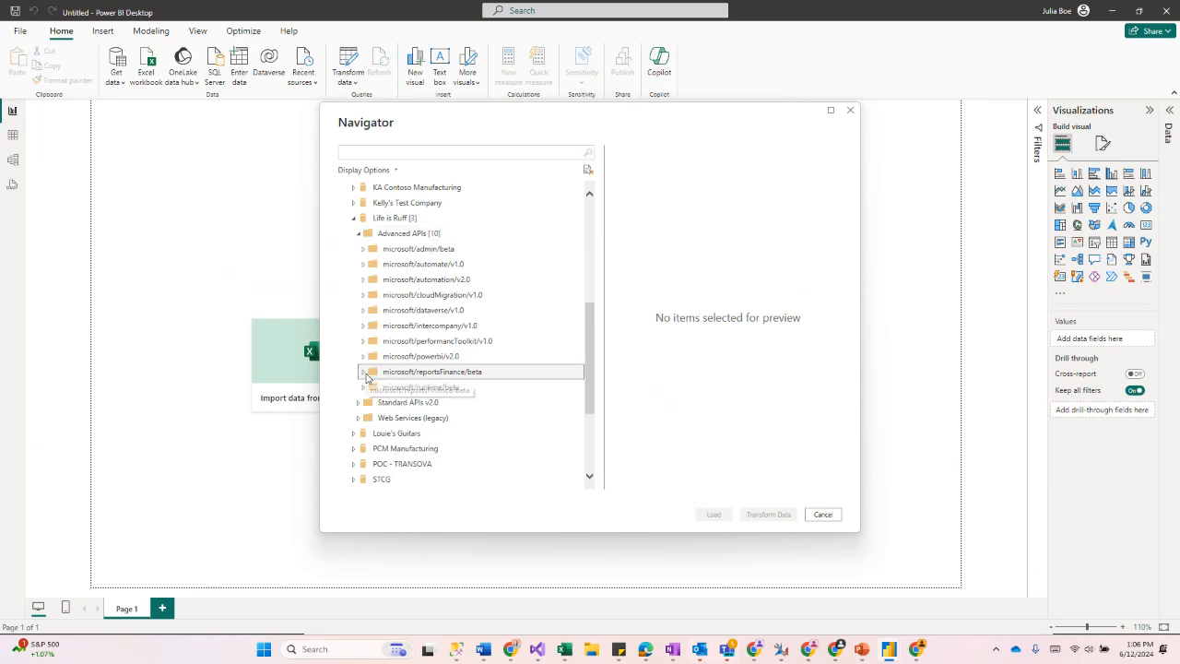
{"action": "scroll", "coordinate": [403, 407], "scroll_direction": "down", "scroll_amount": 2}
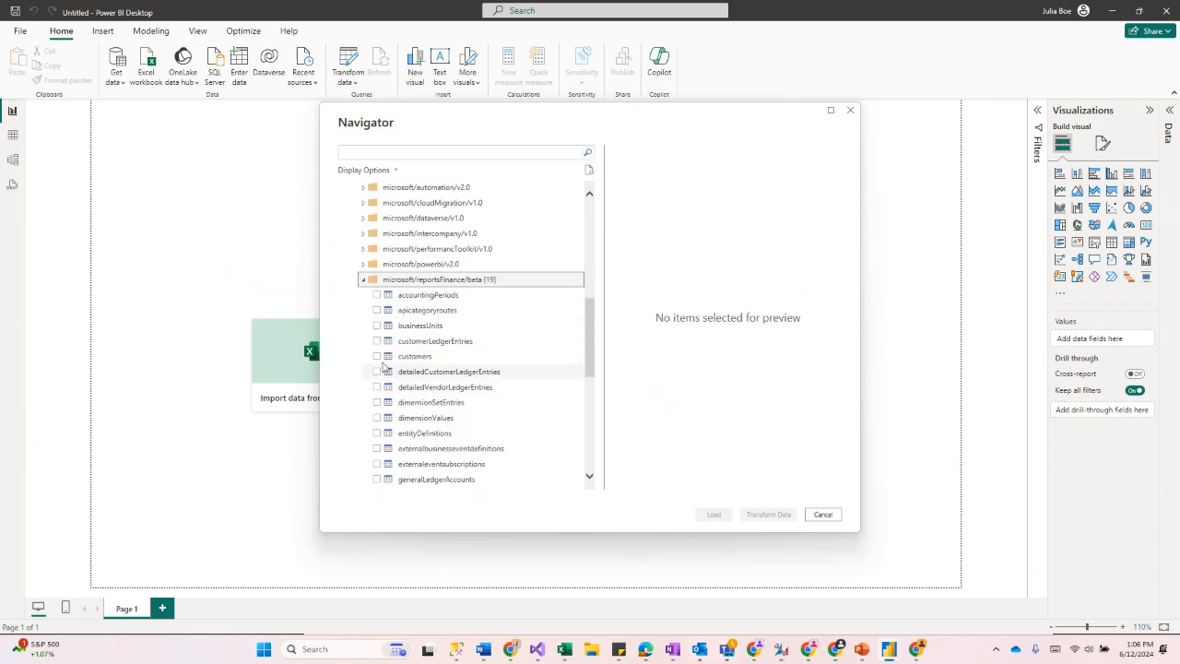
Step: Preview and select the customers table for loading
{"action": "left_click", "coordinate": [381, 360]}
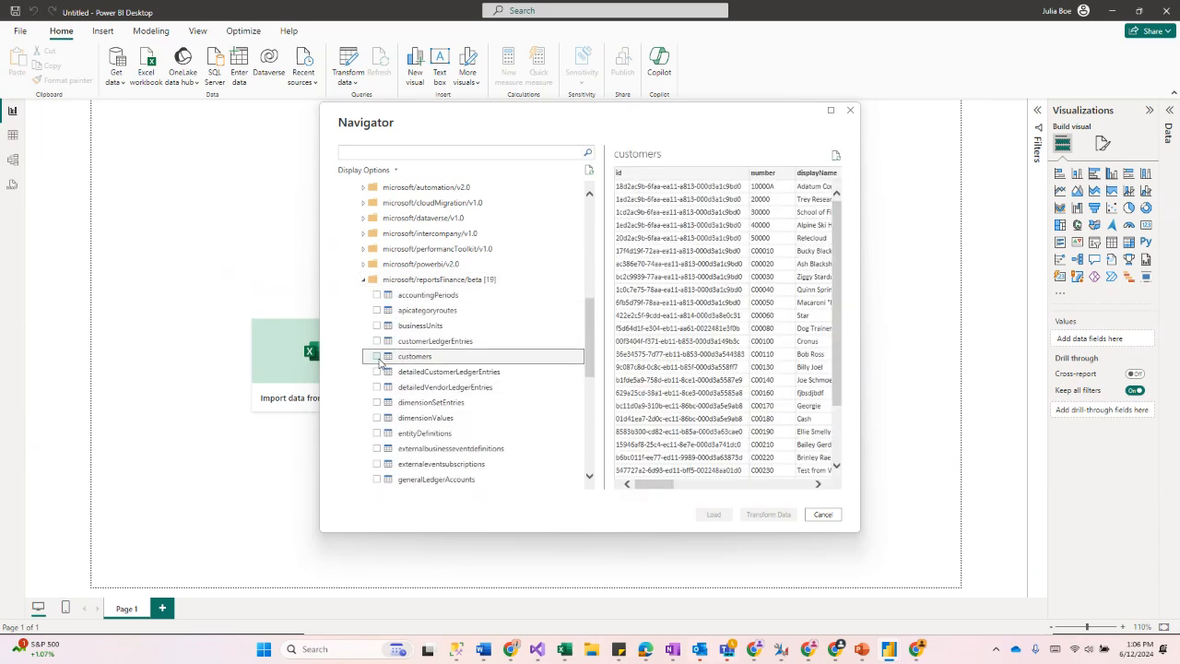
{"action": "left_click", "coordinate": [378, 356]}
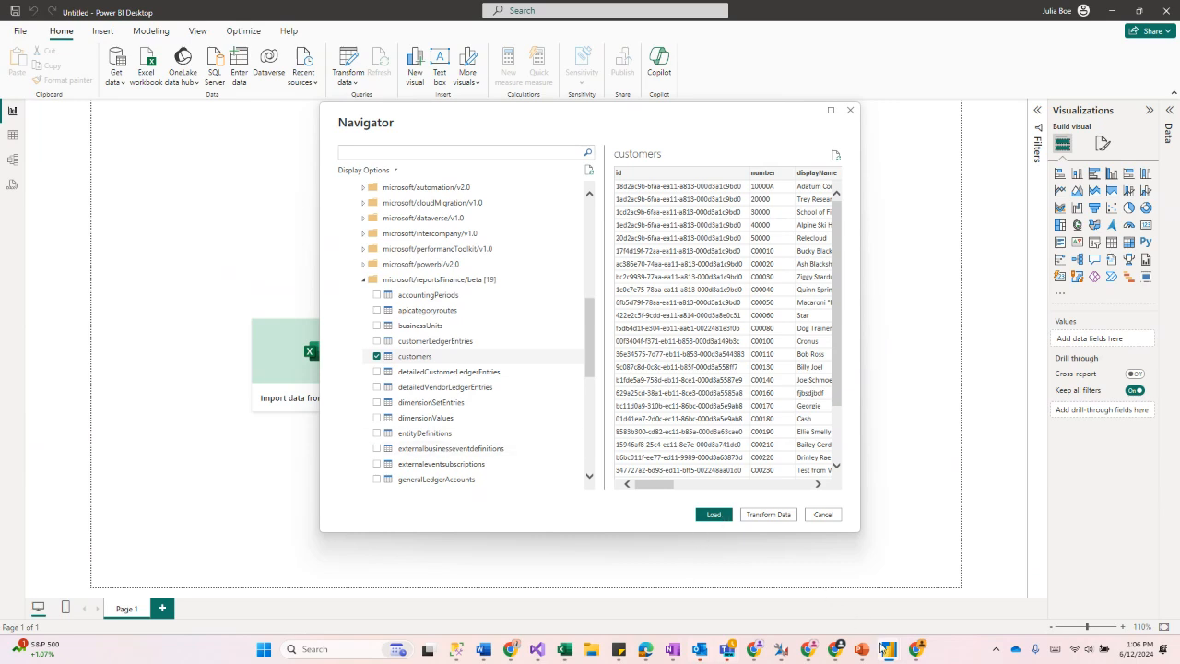
Step: Switch to the other Power BI Desktop window and add the employees table's displayName field to the canvas
{"action": "mouse_move", "coordinate": [882, 647]}
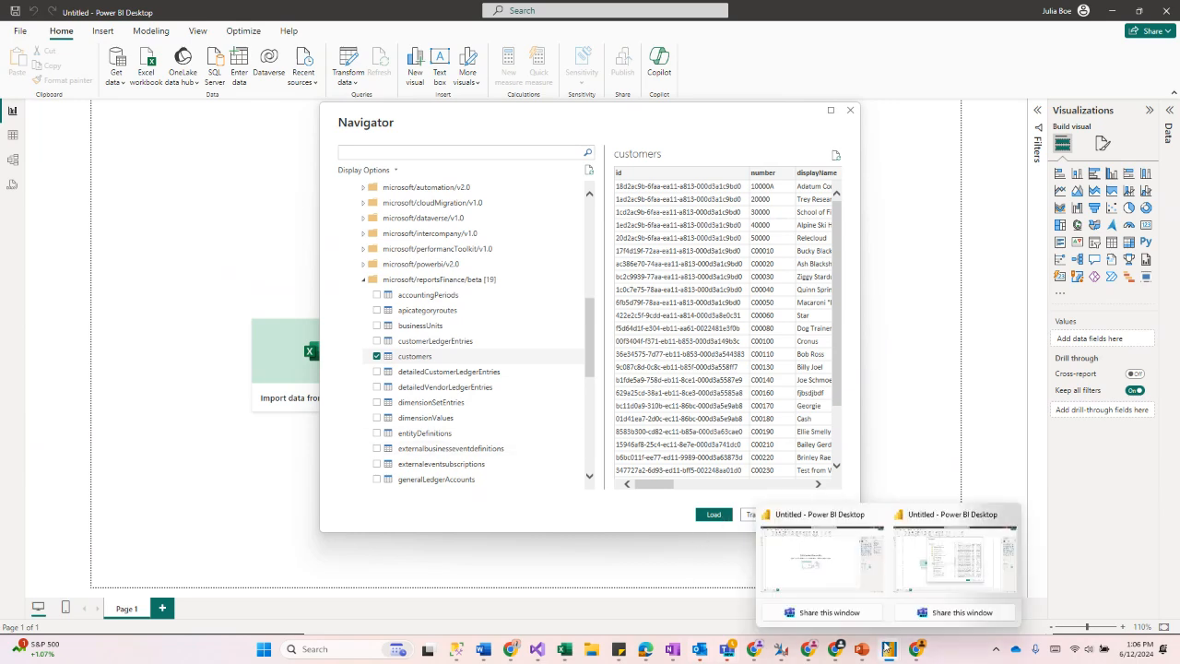
{"action": "left_click", "coordinate": [906, 576]}
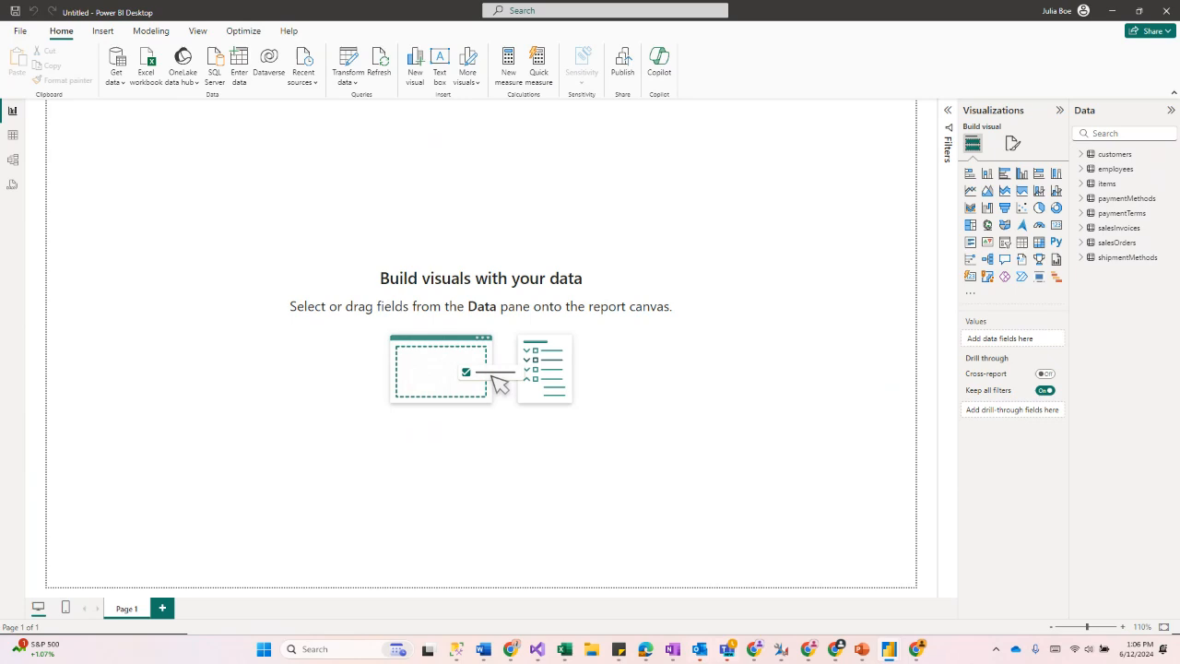
{"action": "left_click", "coordinate": [1082, 169]}
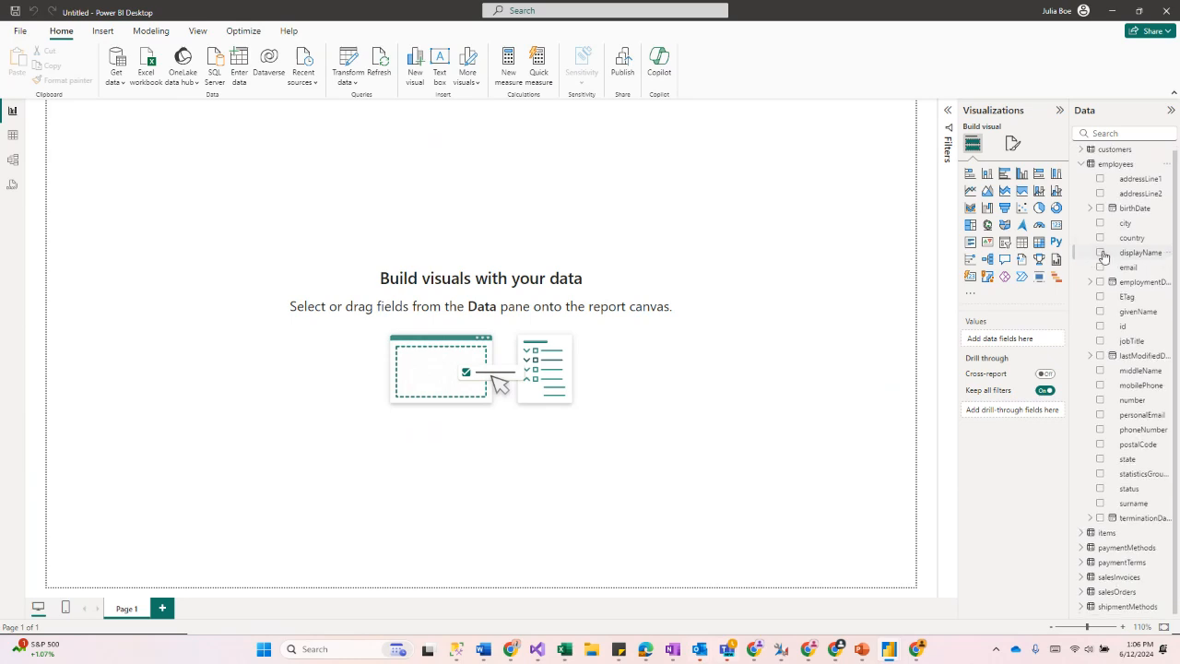
{"action": "left_click", "coordinate": [1100, 257]}
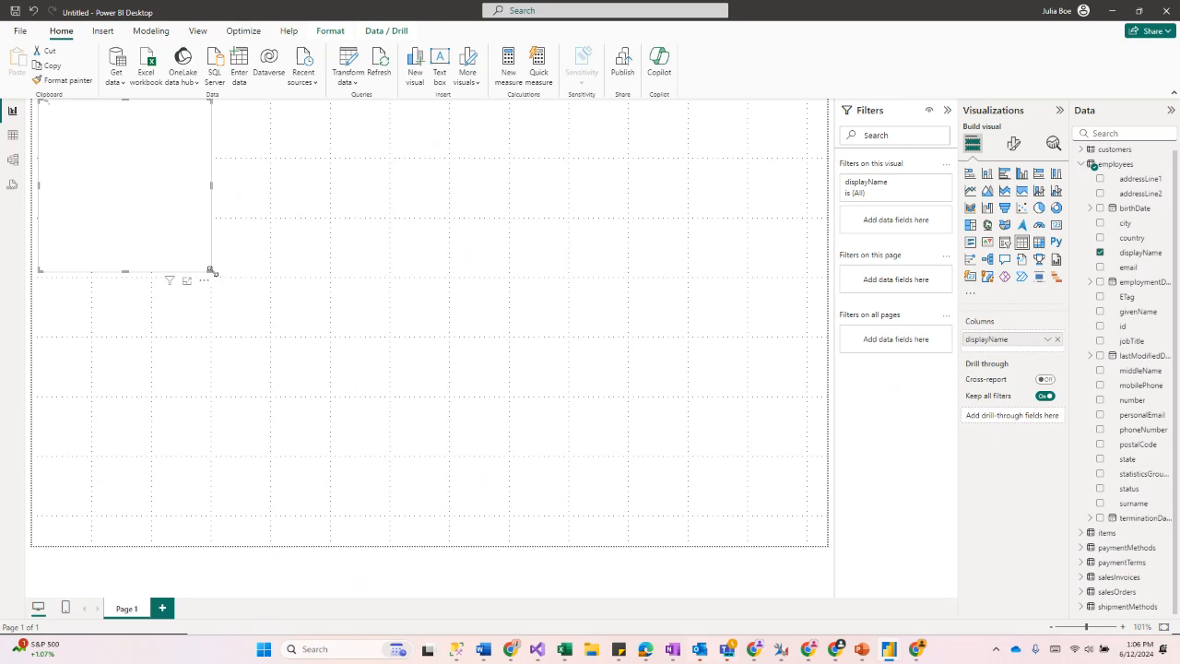
Step: Widen the visual and add salesInvoices' totalAmountIncludingTax field to it as a pie chart
{"action": "left_click_drag", "start_coordinate": [211, 271], "coordinate": [428, 272]}
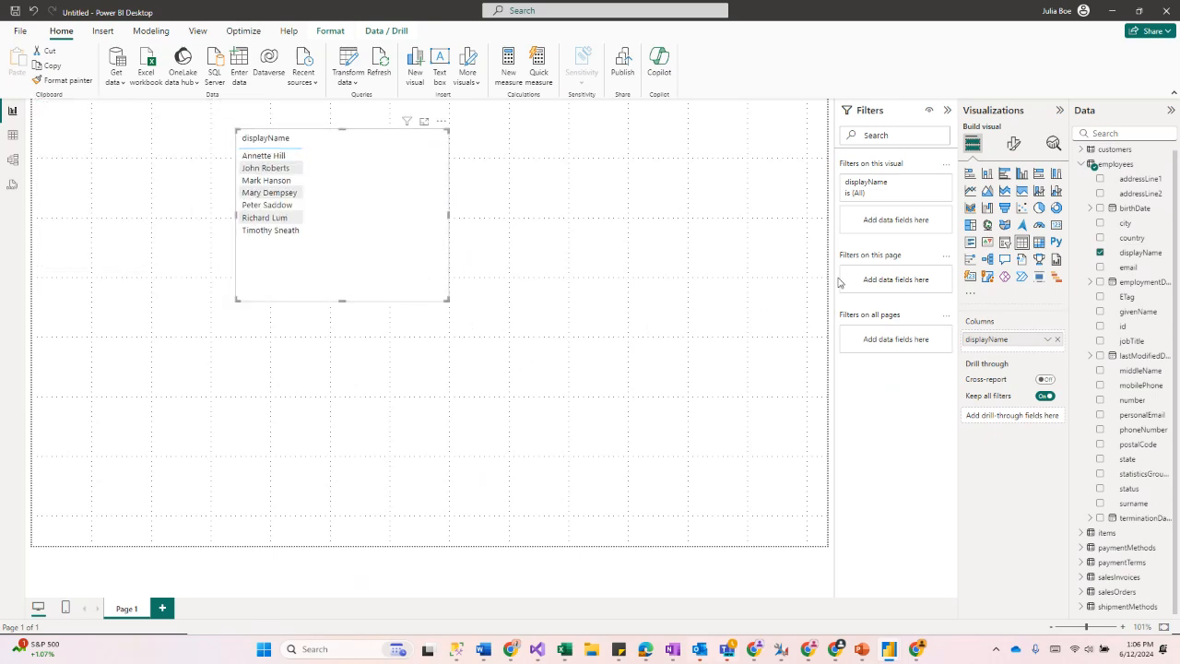
{"action": "left_click", "coordinate": [1088, 166]}
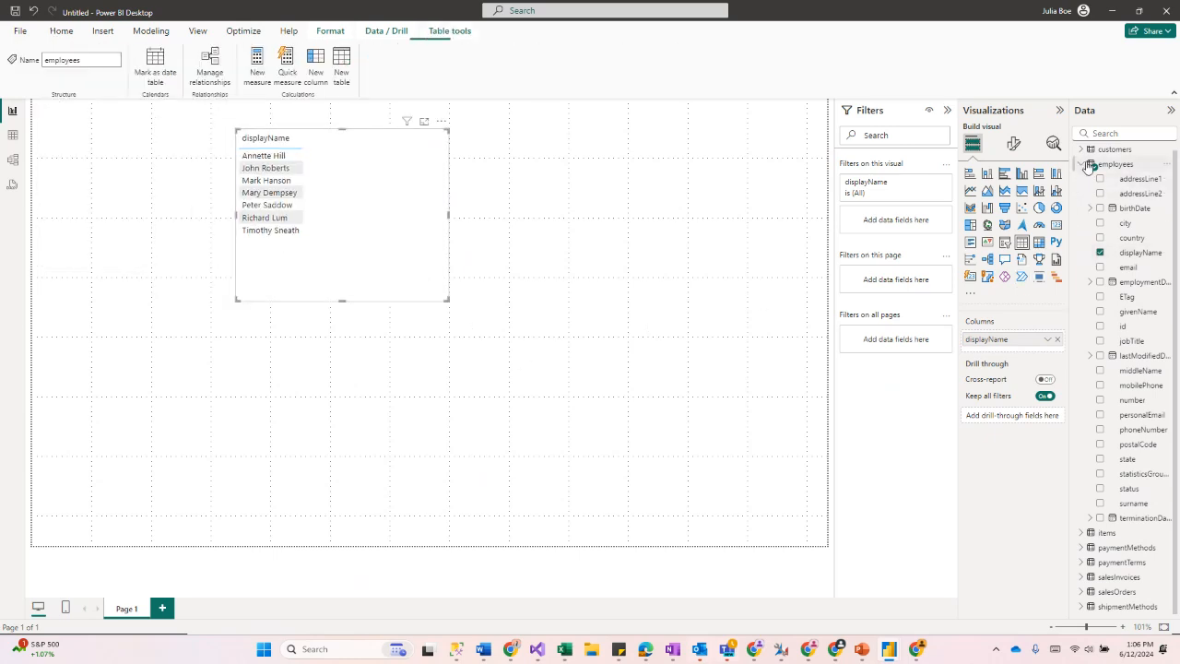
{"action": "left_click", "coordinate": [1083, 229]}
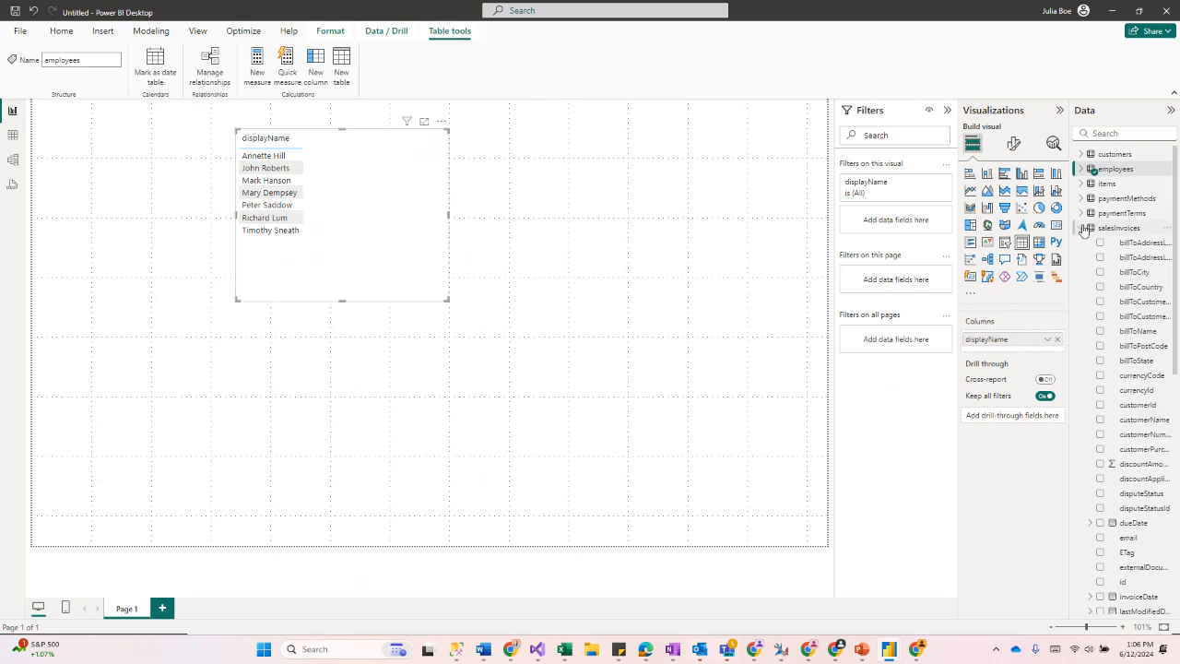
{"action": "scroll", "coordinate": [1111, 368], "scroll_direction": "down", "scroll_amount": 5}
{"action": "scroll", "coordinate": [1113, 420], "scroll_direction": "down", "scroll_amount": 1}
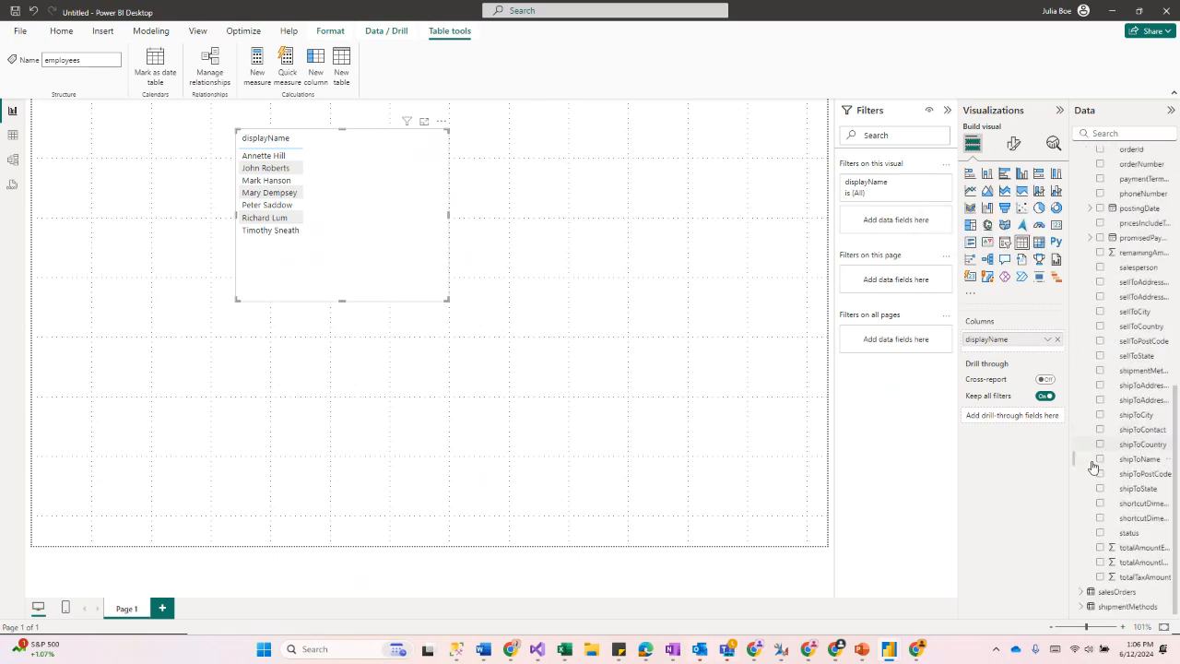
{"action": "left_click", "coordinate": [1101, 563]}
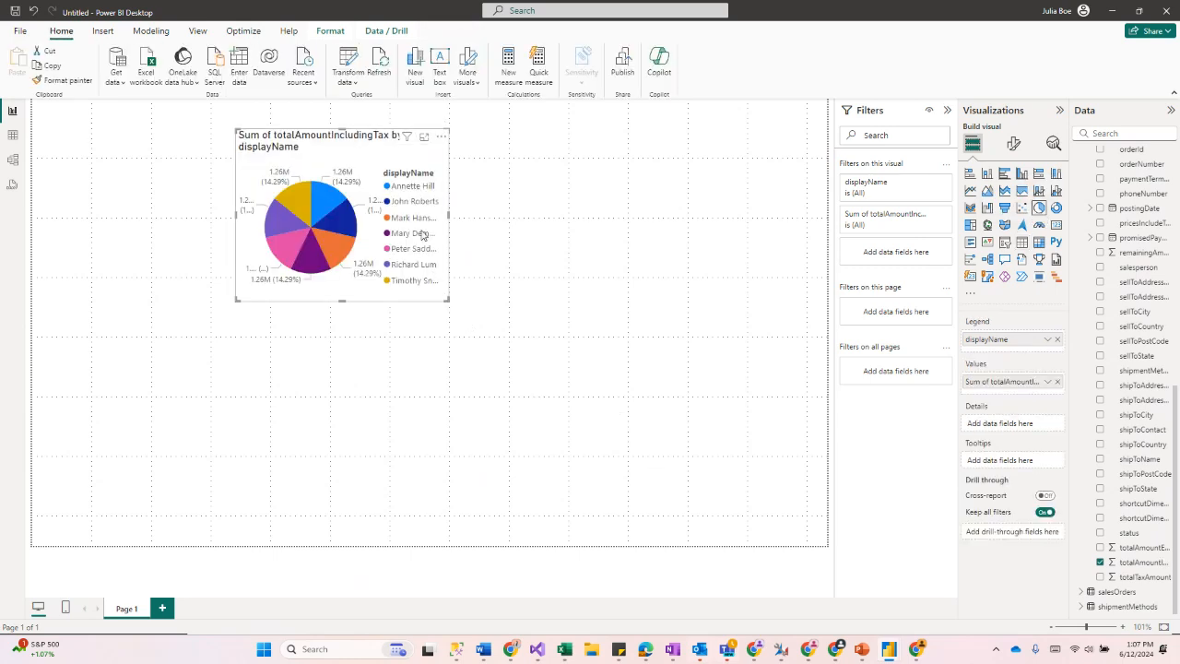
Step: Move the pie chart toward the canvas centre and rename its value field to Total Amount
{"action": "left_click_drag", "start_coordinate": [375, 171], "coordinate": [629, 304]}
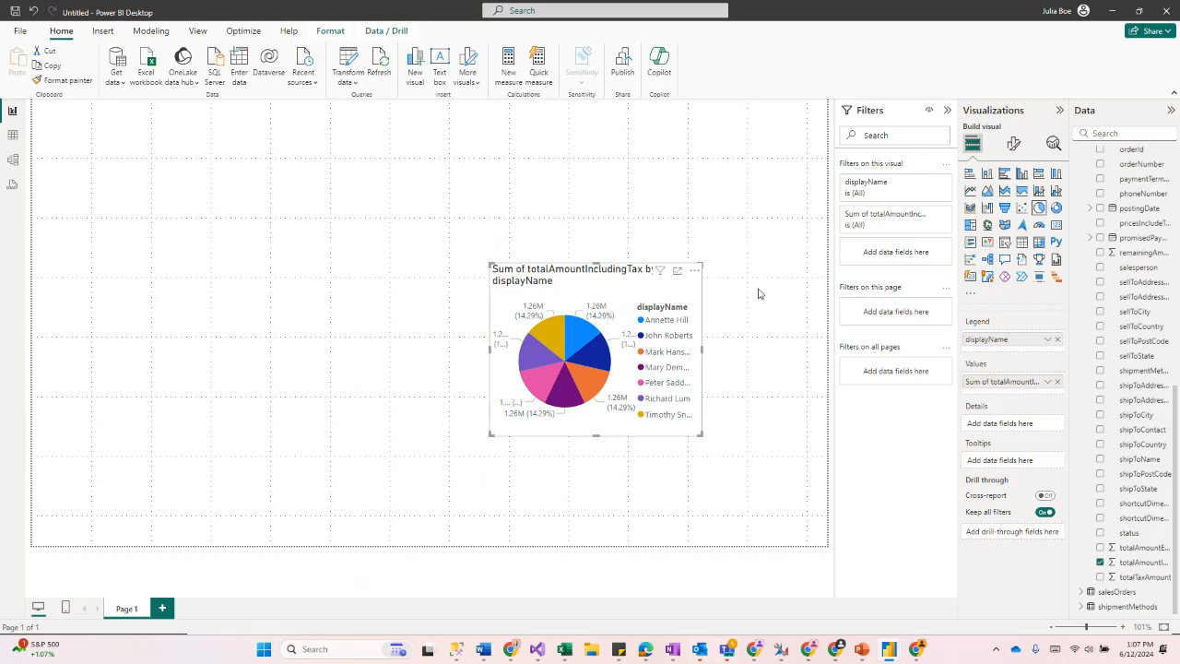
{"action": "right_click", "coordinate": [988, 383]}
{"action": "left_click", "coordinate": [1088, 398]}
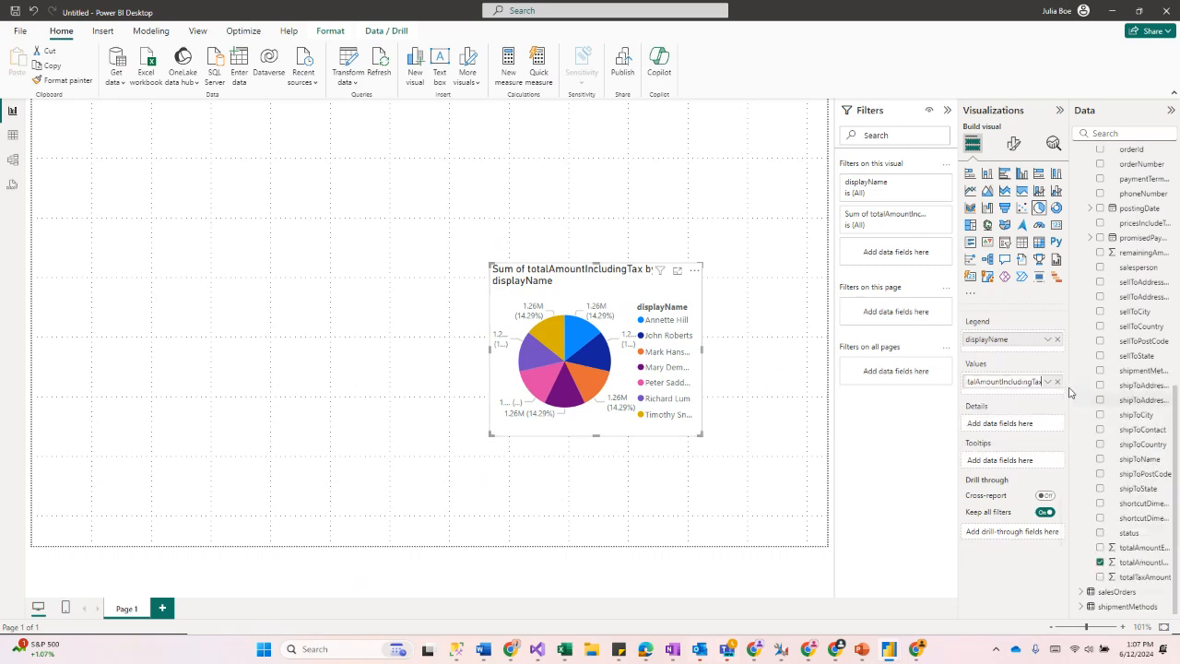
{"action": "type", "text": "Sum of totalnt"}
{"action": "key", "text": "Return"}
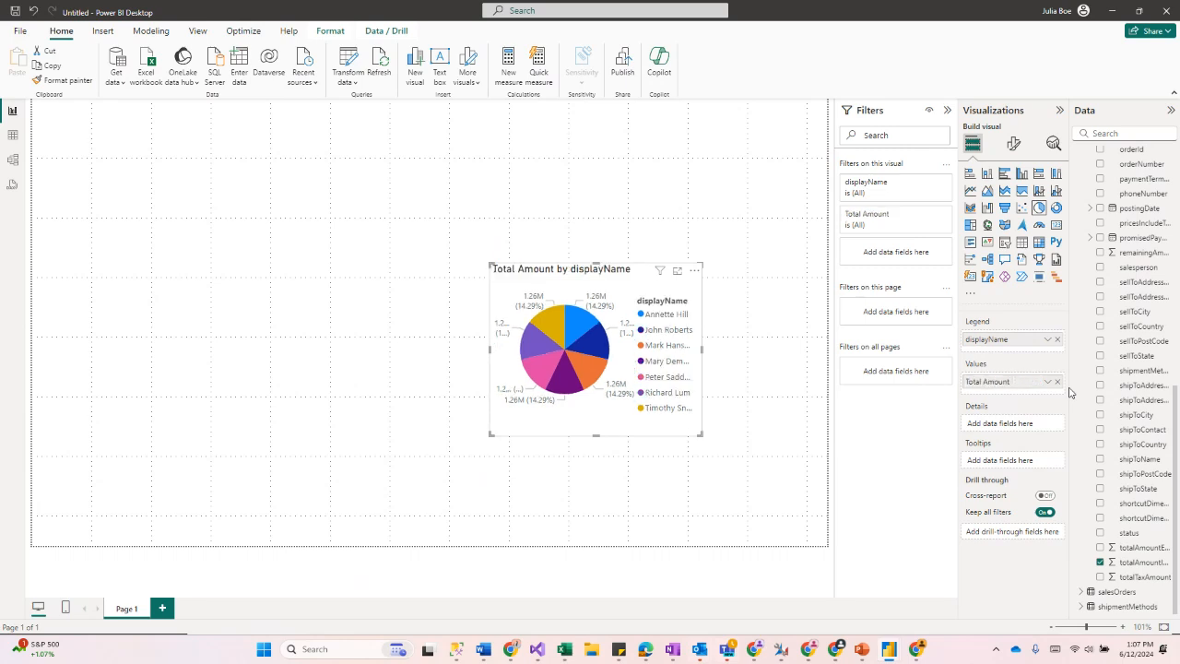
Step: Rename the legend field to Employee Name for this visual and nudge the pie chart slightly down
{"action": "left_click", "coordinate": [1046, 339]}
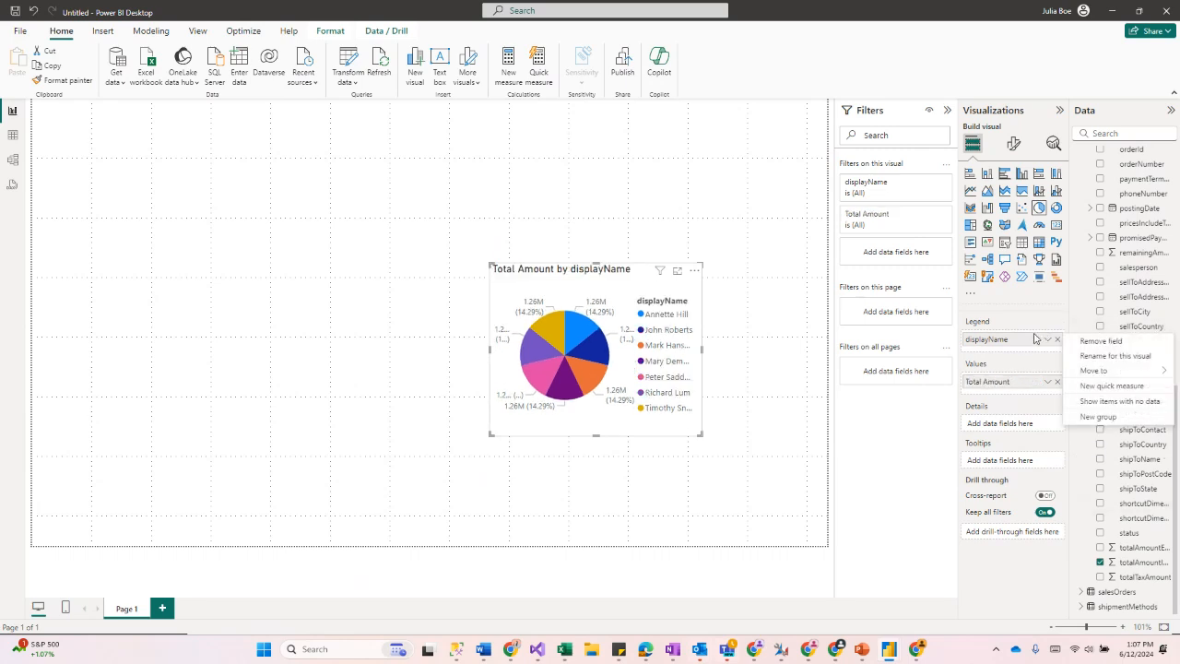
{"action": "left_click", "coordinate": [1099, 356]}
{"action": "double_click", "coordinate": [1025, 341]}
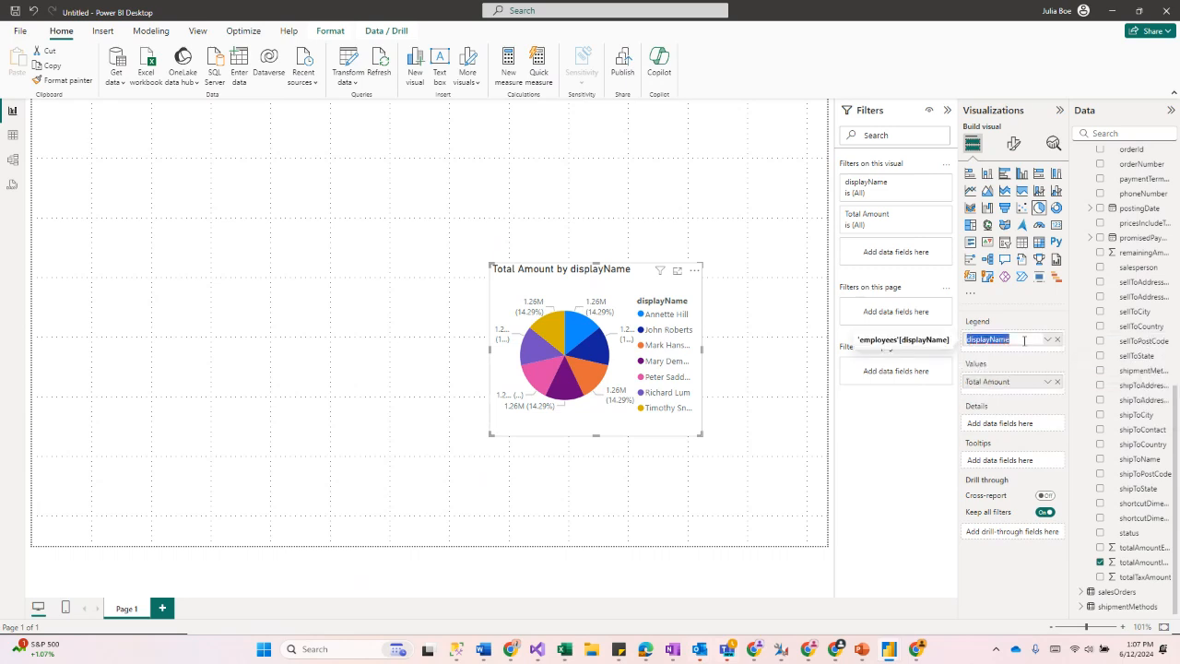
{"action": "type", "text": "Employee Name"}
{"action": "key", "text": "Return"}
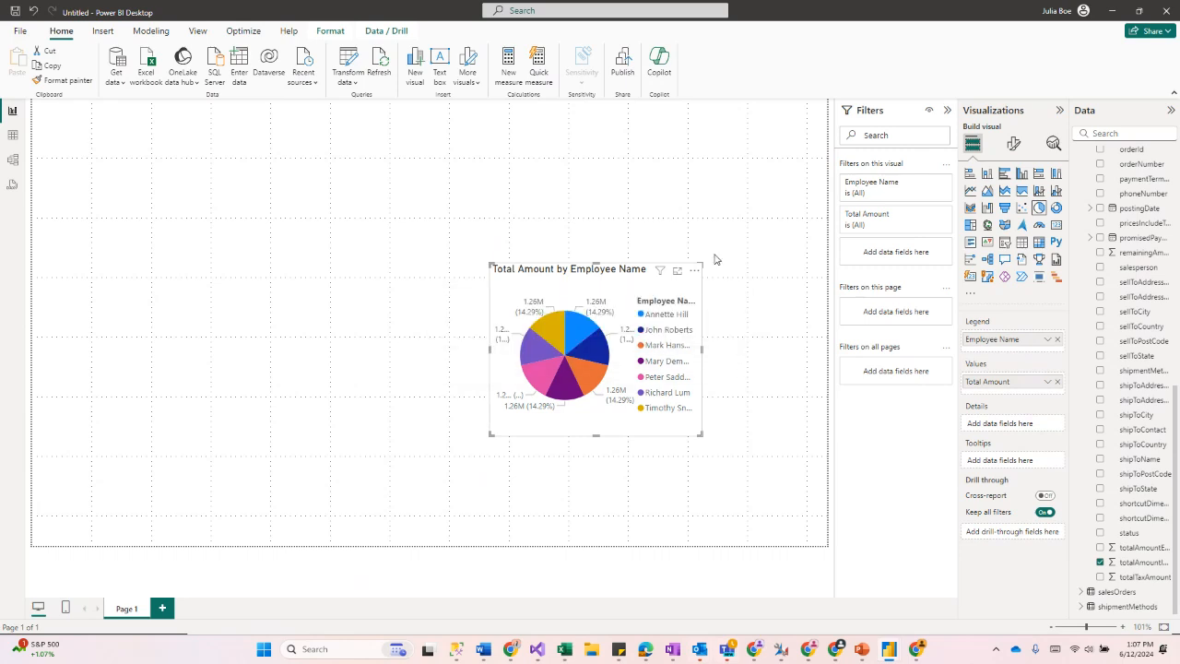
{"action": "left_click_drag", "start_coordinate": [685, 289], "coordinate": [661, 328]}
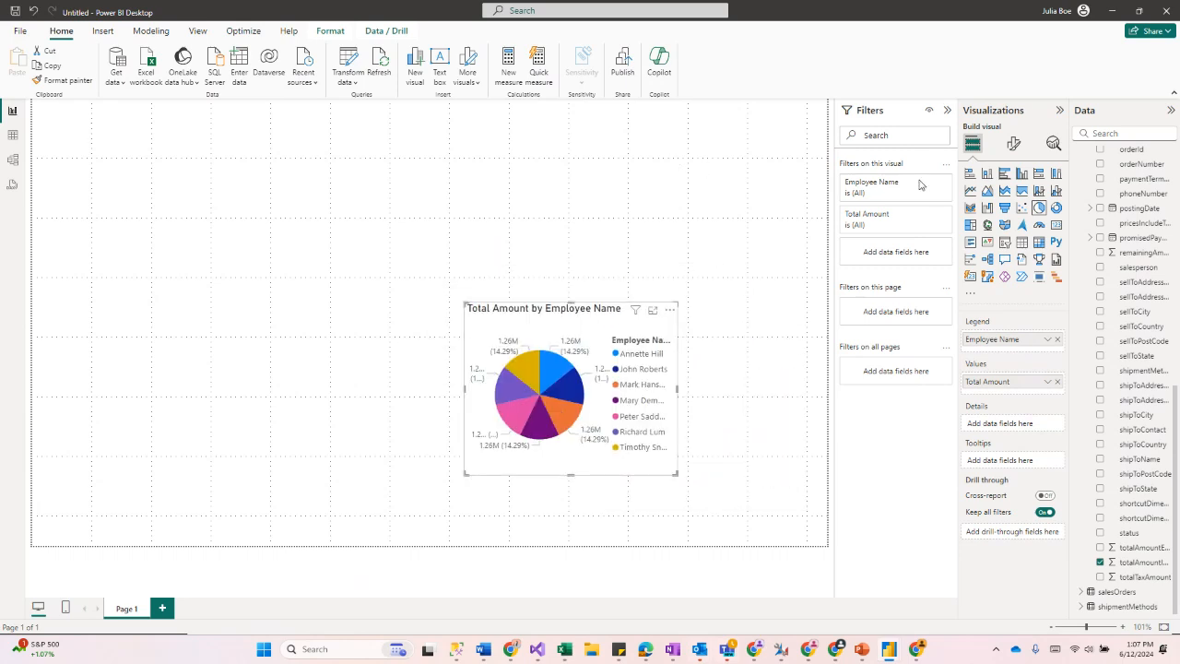
Step: Add the items table's unitCost field to a new visual and turn it into a card
{"action": "left_click", "coordinate": [759, 474]}
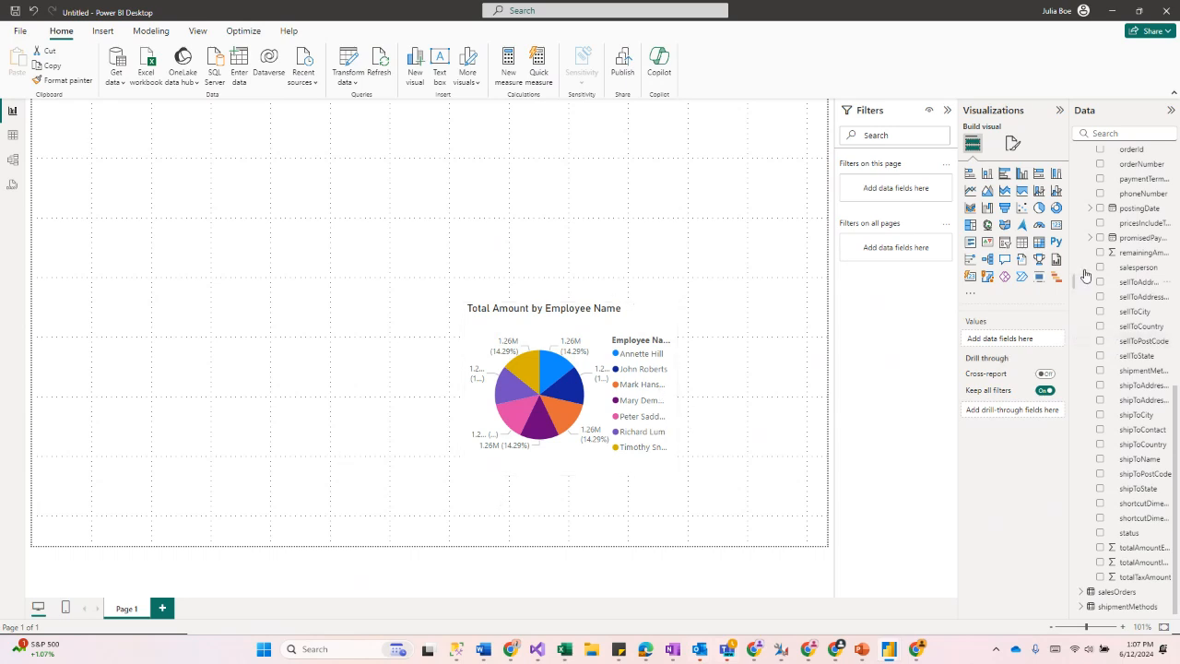
{"action": "scroll", "coordinate": [1088, 281], "scroll_direction": "up", "scroll_amount": 2}
{"action": "scroll", "coordinate": [1088, 285], "scroll_direction": "up", "scroll_amount": 8}
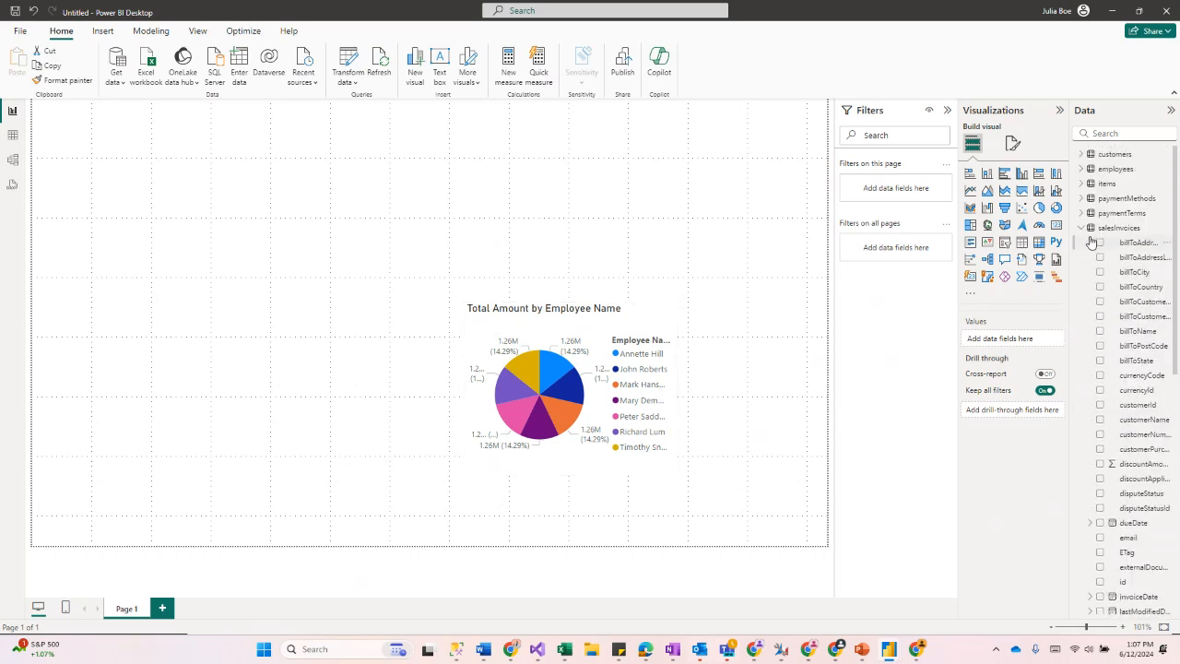
{"action": "left_click", "coordinate": [1116, 227]}
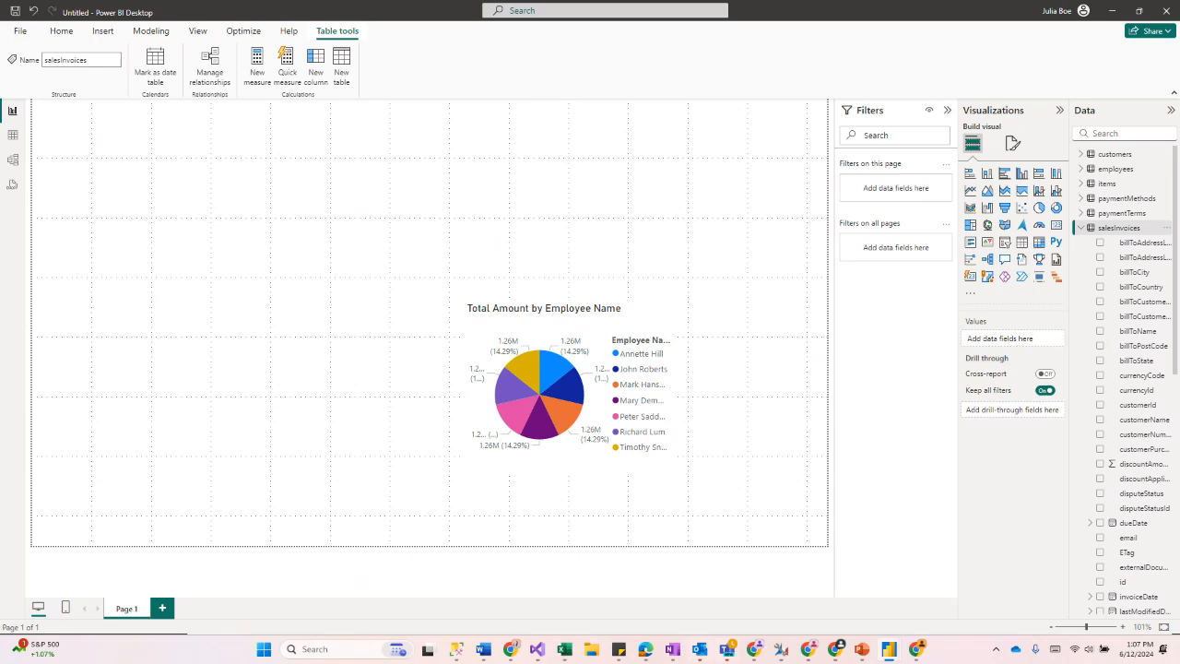
{"action": "left_click", "coordinate": [1082, 227]}
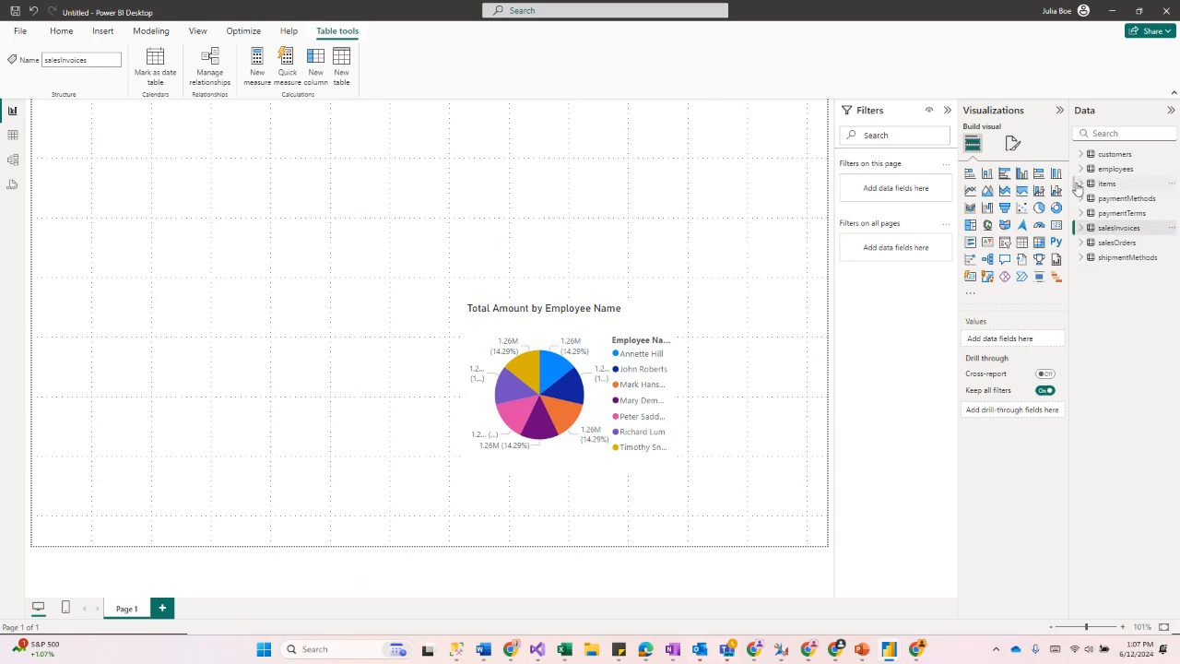
{"action": "left_click", "coordinate": [1079, 184]}
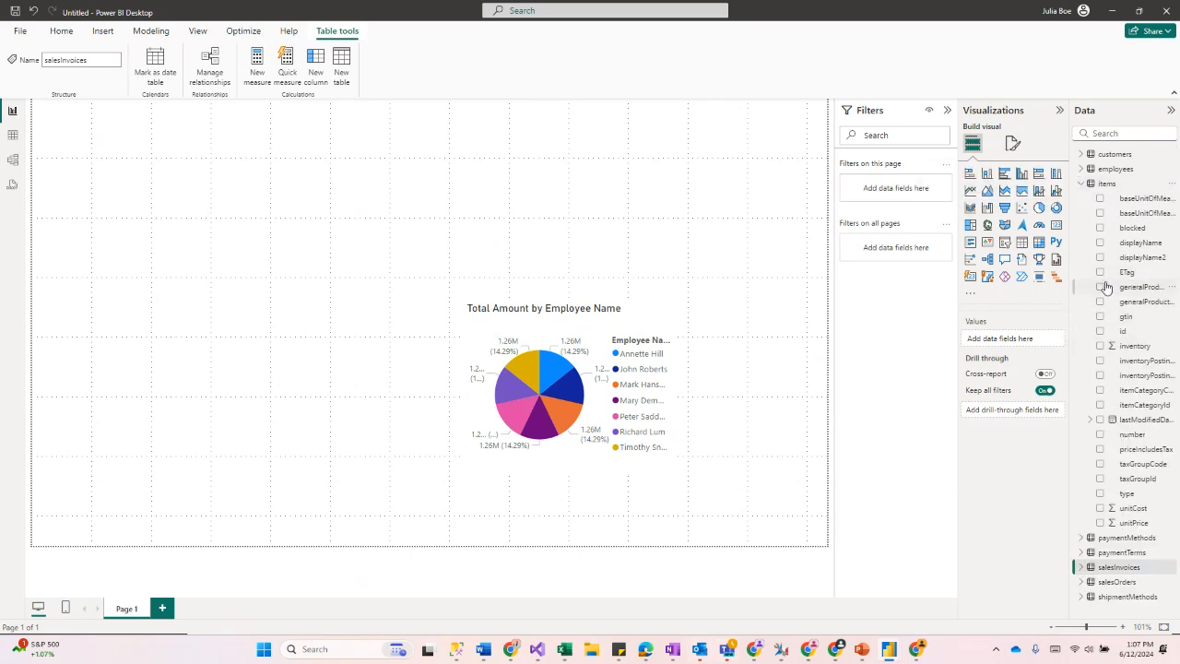
{"action": "left_click", "coordinate": [1100, 508]}
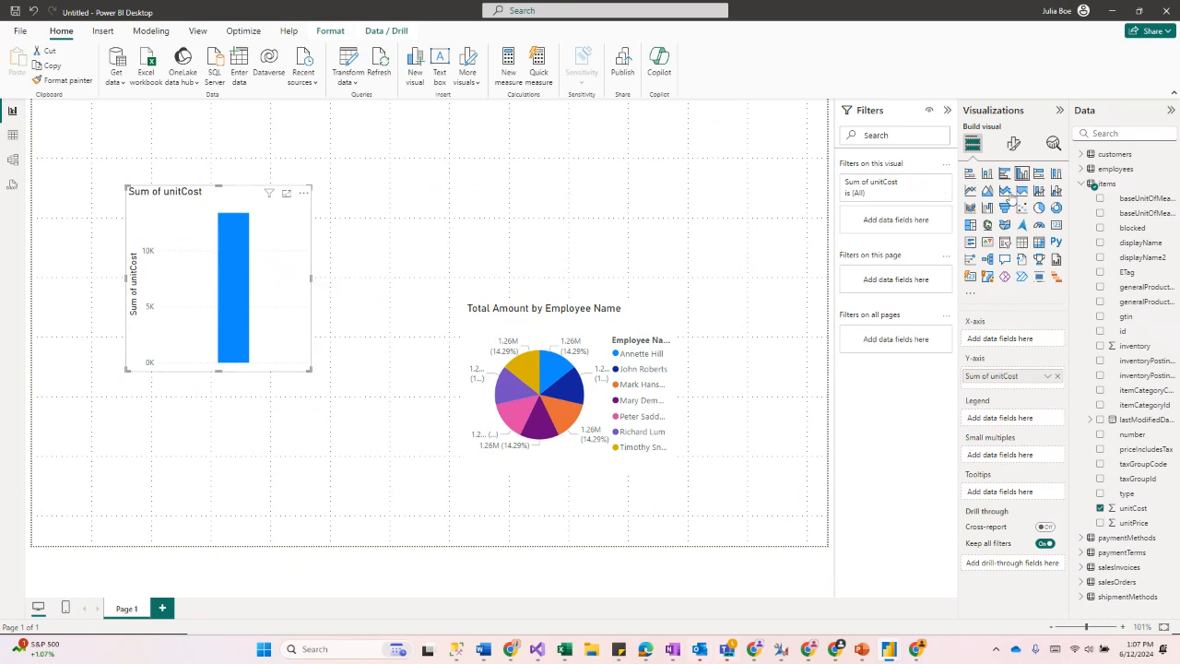
{"action": "left_click", "coordinate": [1055, 224]}
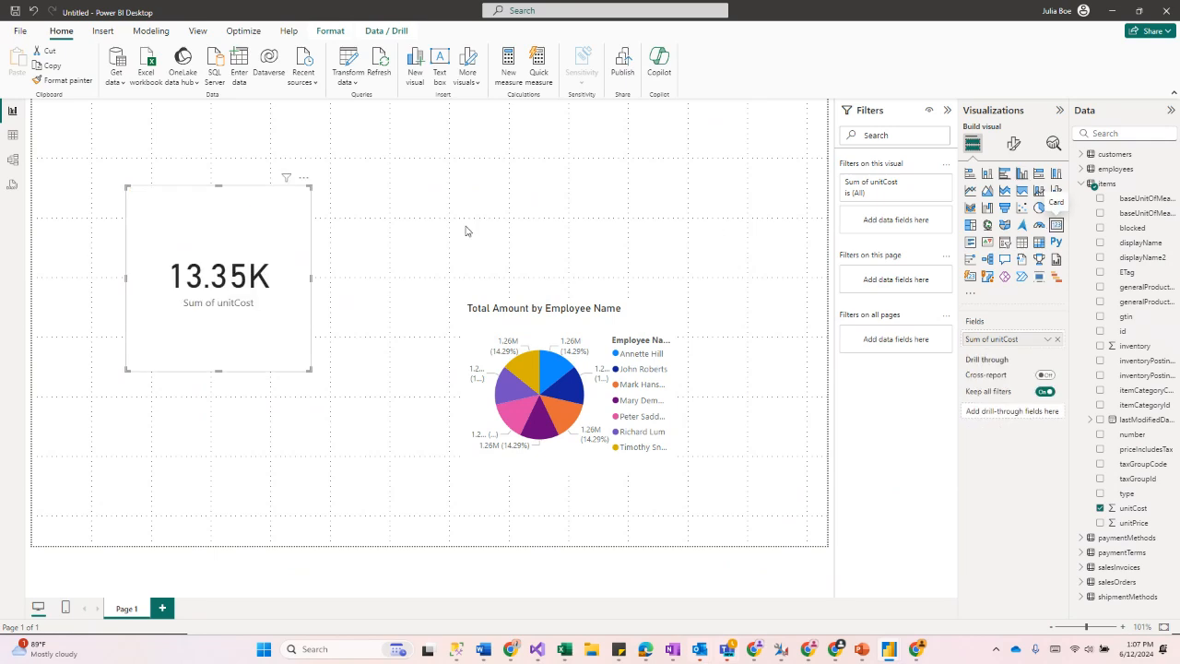
Step: Enlarge the unitCost card, set its summarization to Average, and move it to the canvas's upper right
{"action": "left_click_drag", "start_coordinate": [311, 370], "coordinate": [319, 345]}
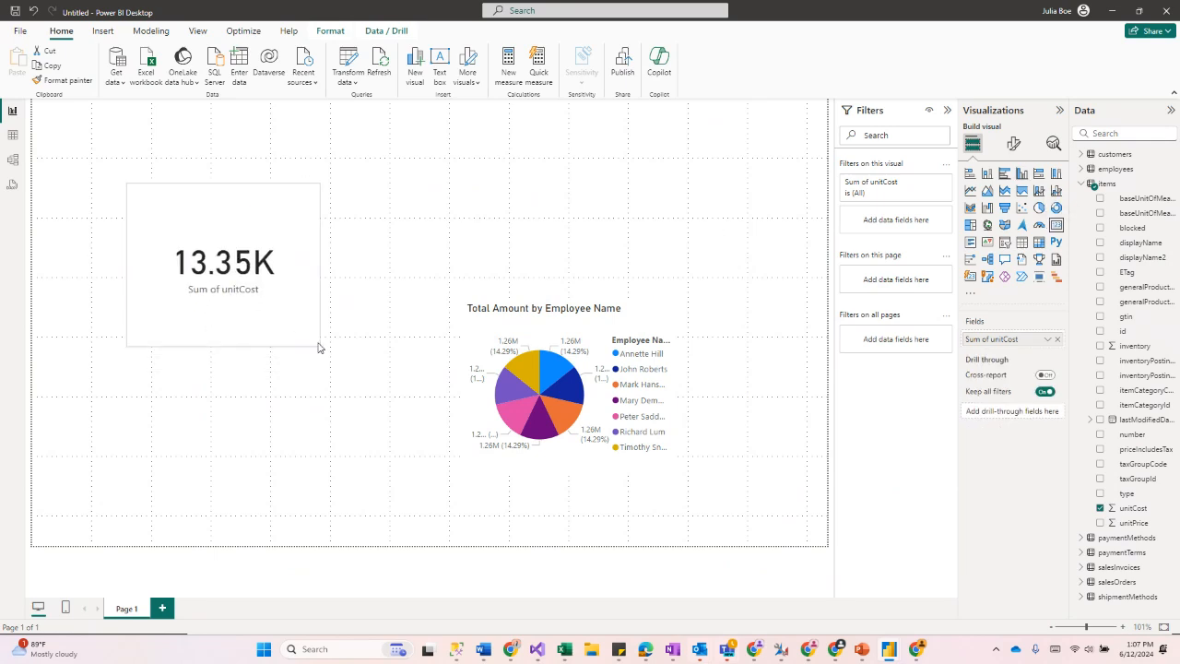
{"action": "left_click", "coordinate": [1048, 340]}
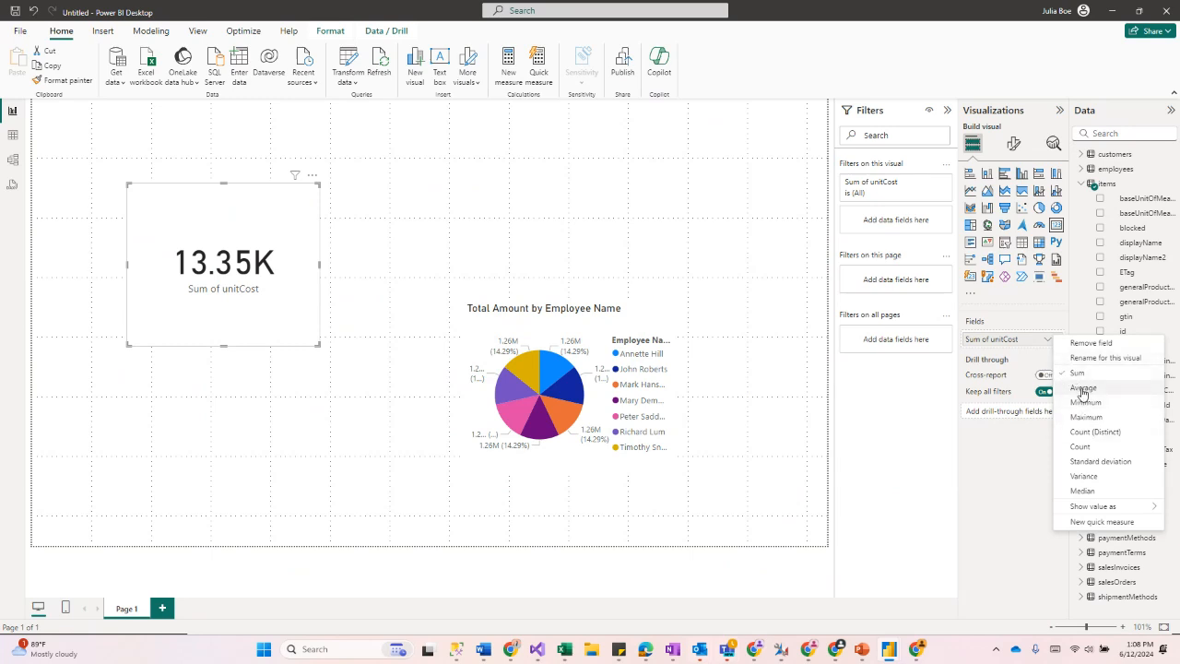
{"action": "left_click", "coordinate": [1085, 388]}
{"action": "left_click_drag", "start_coordinate": [325, 305], "coordinate": [785, 223]}
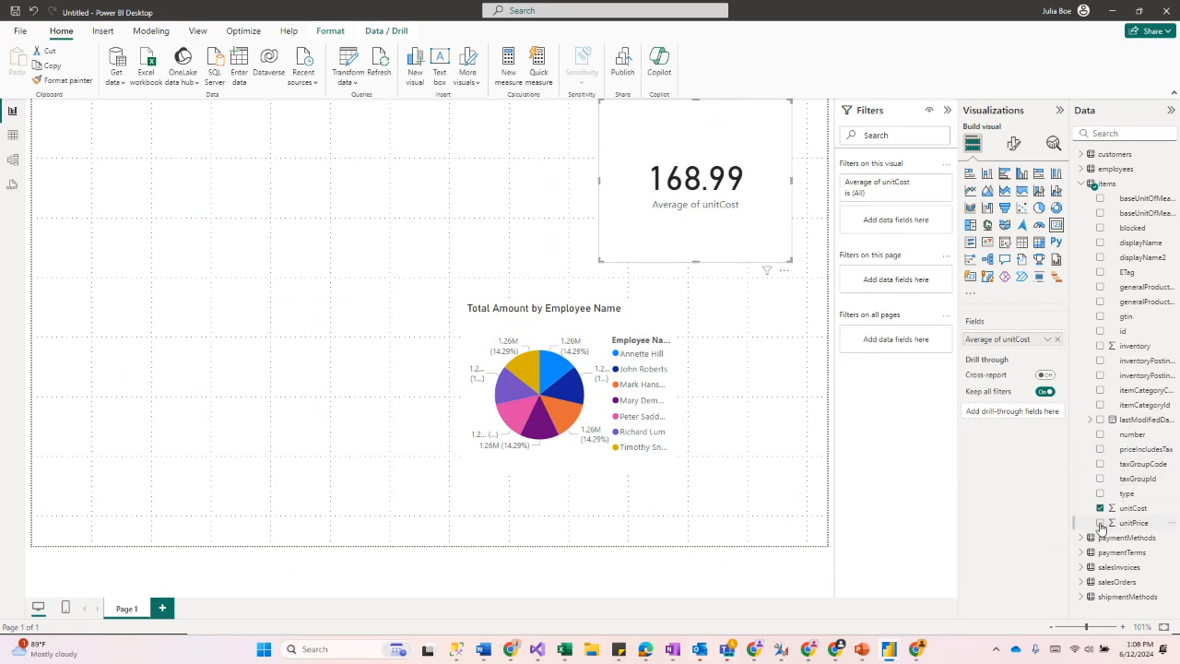
Step: Add the items table's unitPrice field as a second card and move it beside the first card
{"action": "left_click", "coordinate": [707, 296]}
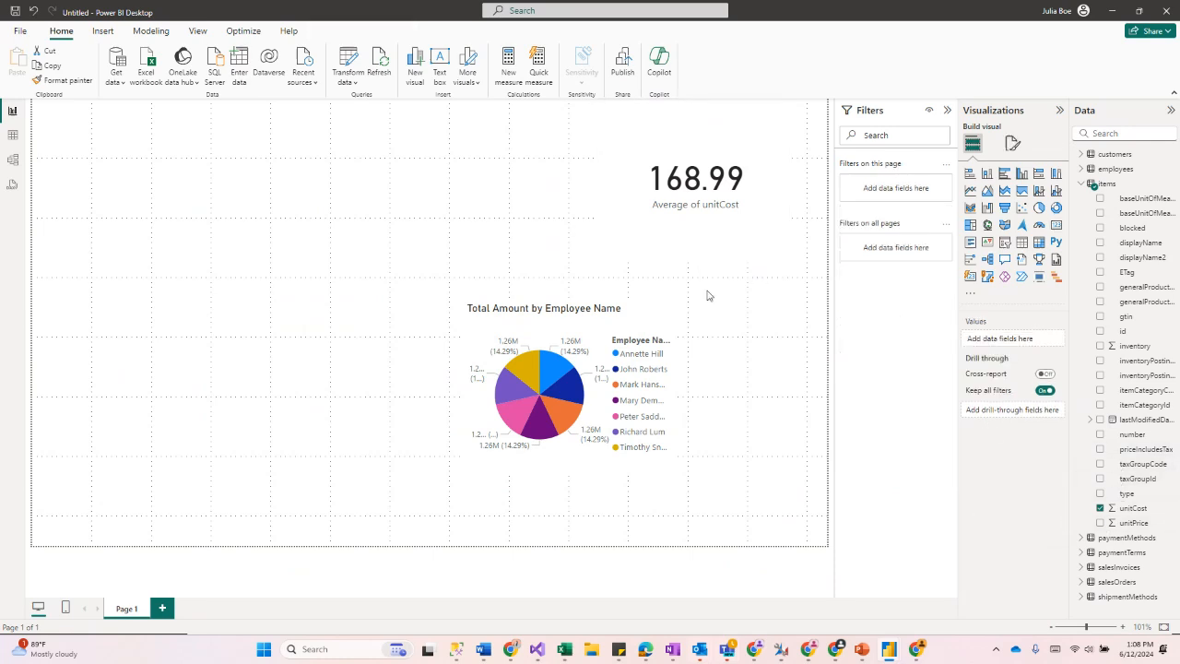
{"action": "left_click", "coordinate": [1100, 523]}
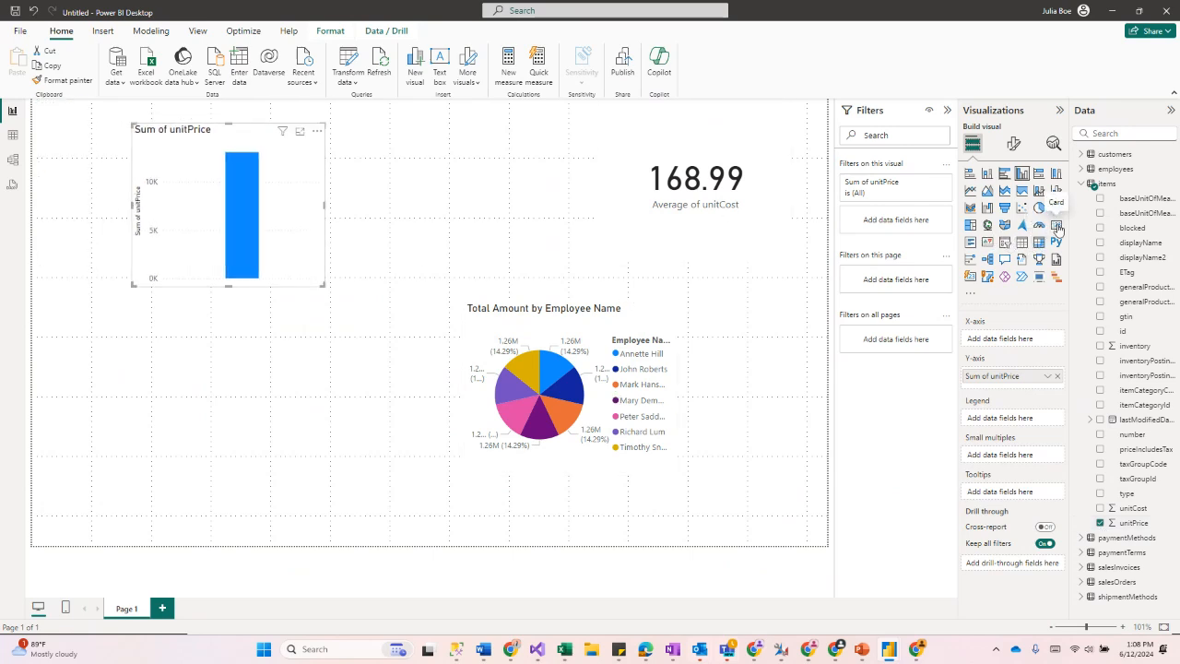
{"action": "left_click", "coordinate": [1058, 228]}
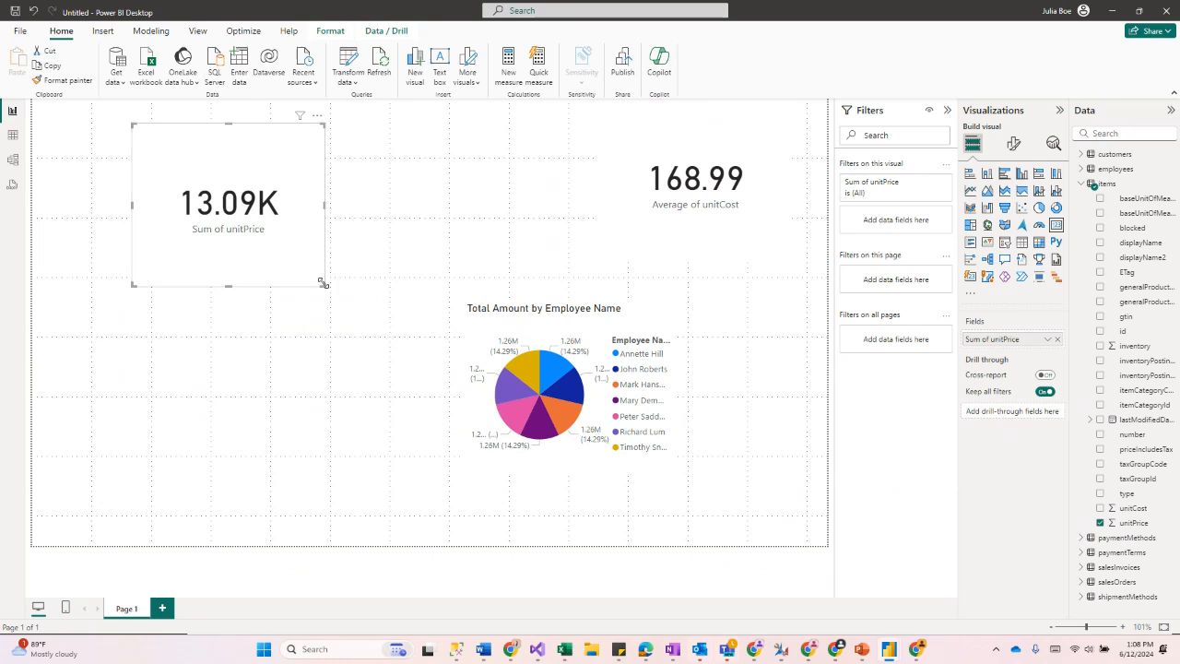
{"action": "left_click_drag", "start_coordinate": [323, 283], "coordinate": [609, 215]}
Step: Set the unitPrice card to Average and rename its field for this visual to Average of Each Unit
{"action": "left_click", "coordinate": [1047, 340]}
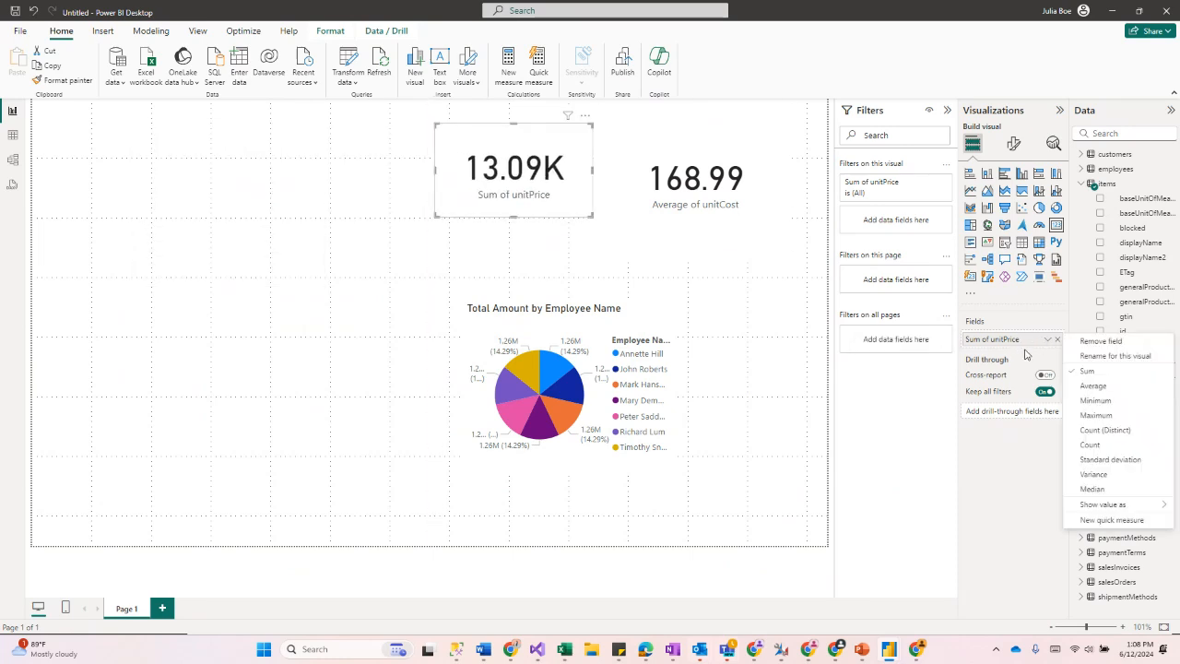
{"action": "left_click", "coordinate": [1085, 386]}
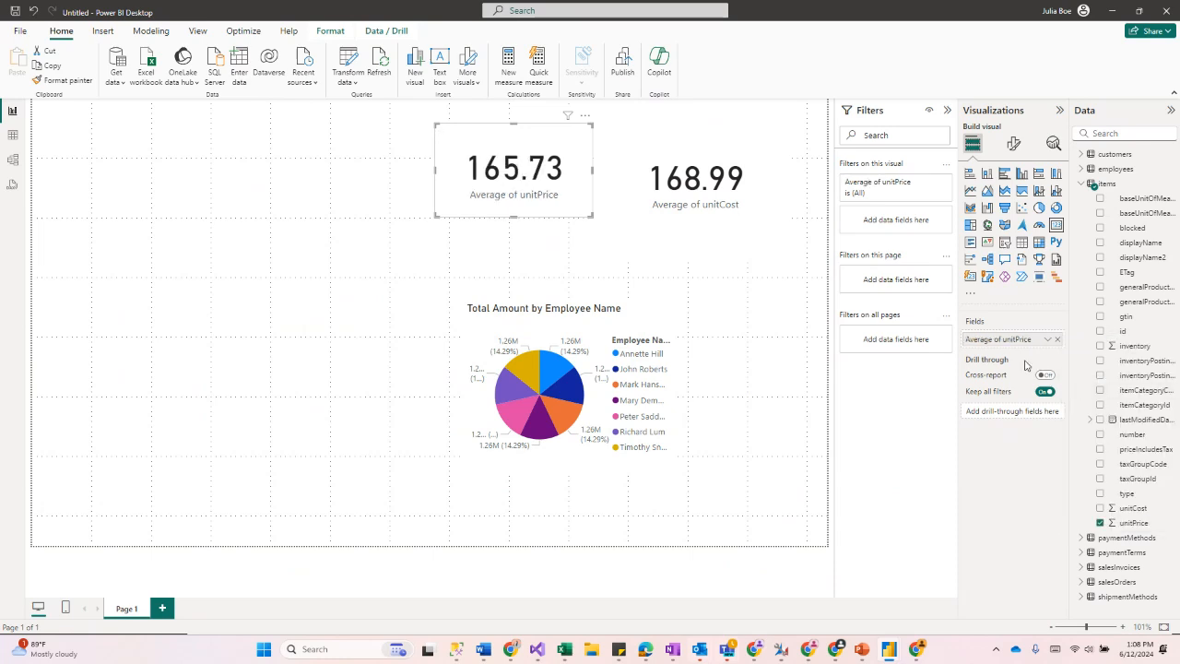
{"action": "left_click", "coordinate": [1048, 339]}
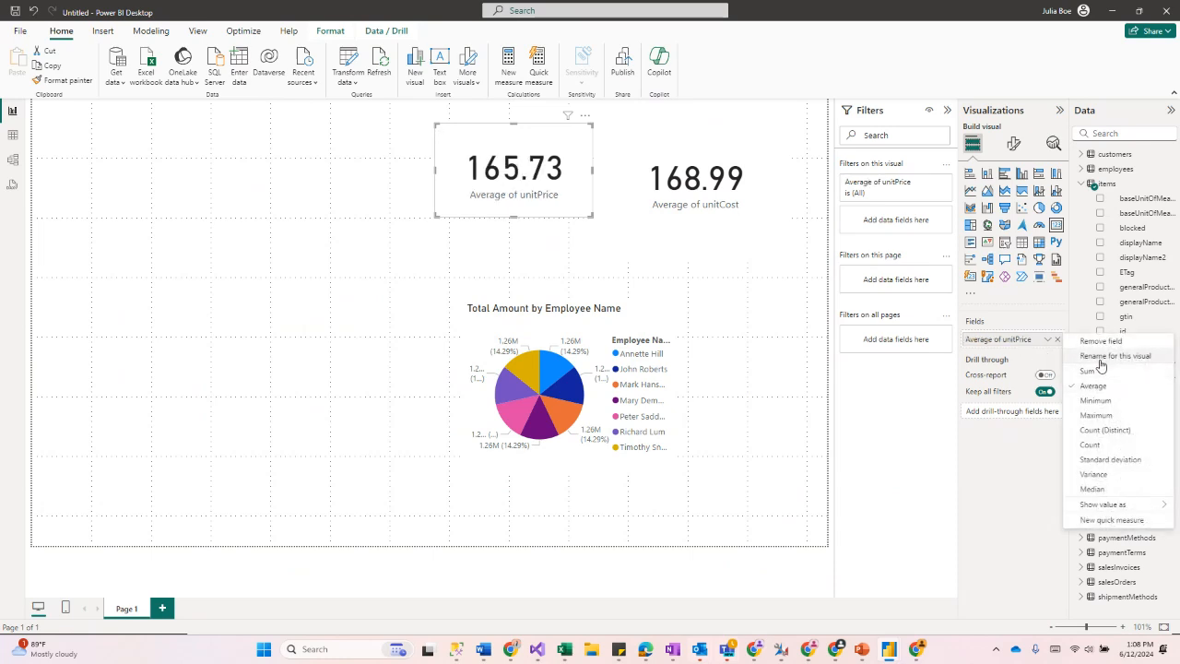
{"action": "left_click", "coordinate": [1050, 359]}
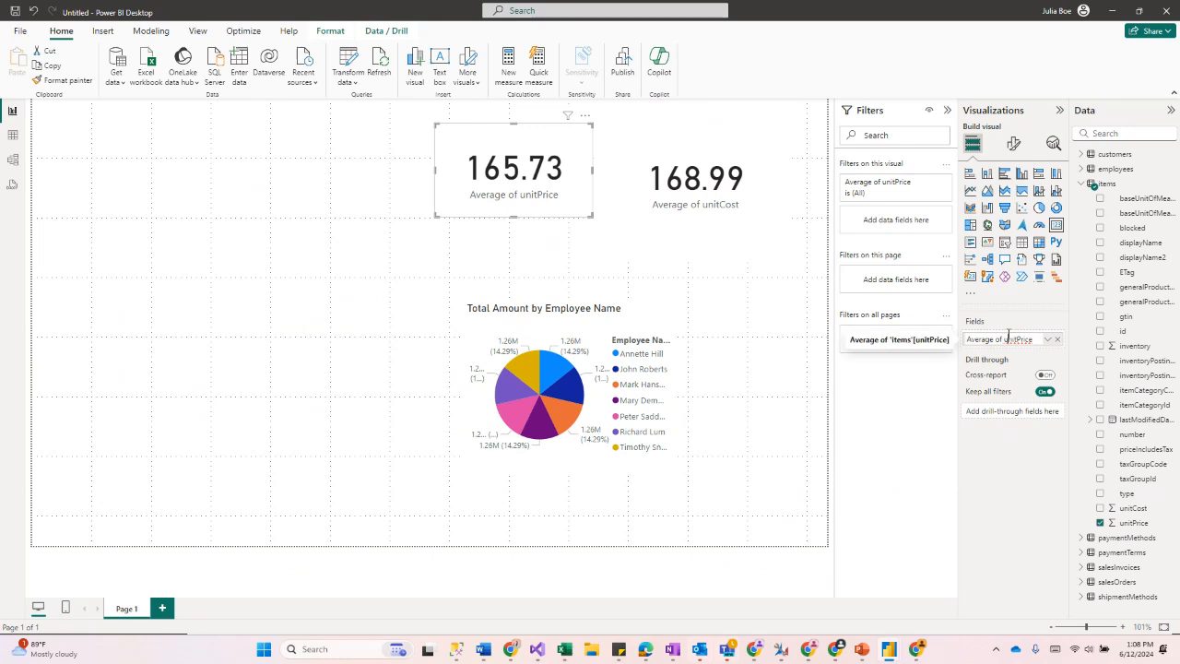
{"action": "double_click", "coordinate": [1013, 339]}
{"action": "type", "text": "Each"}
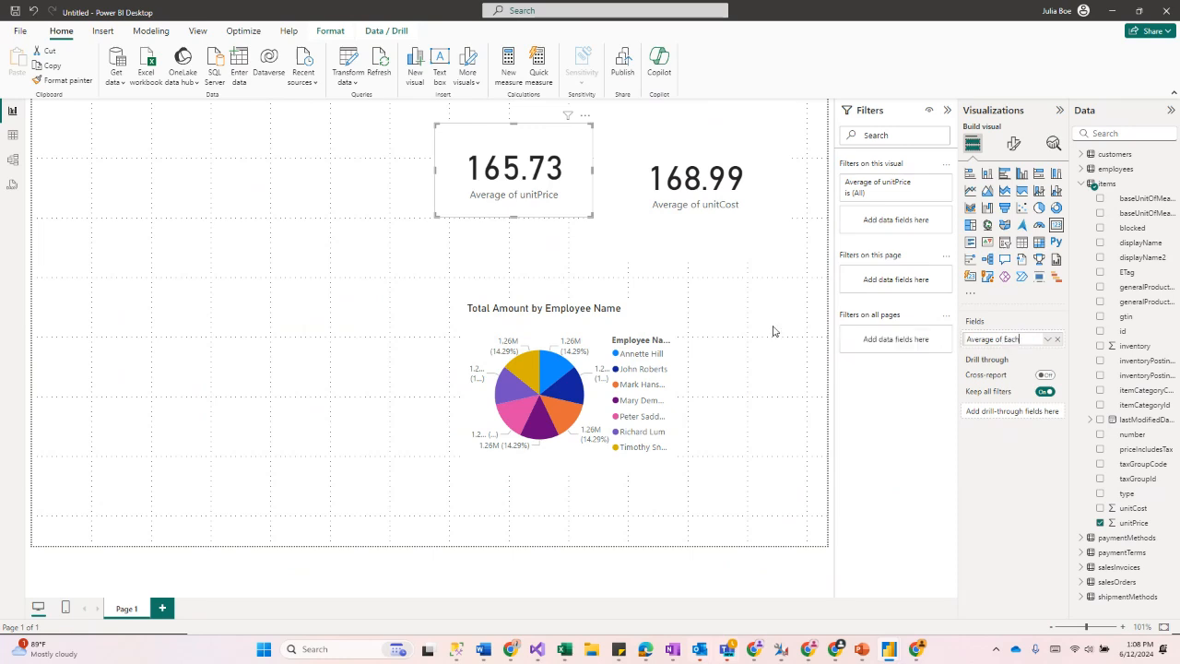
{"action": "type", "text": " Unit"}
{"action": "key", "text": "Return"}
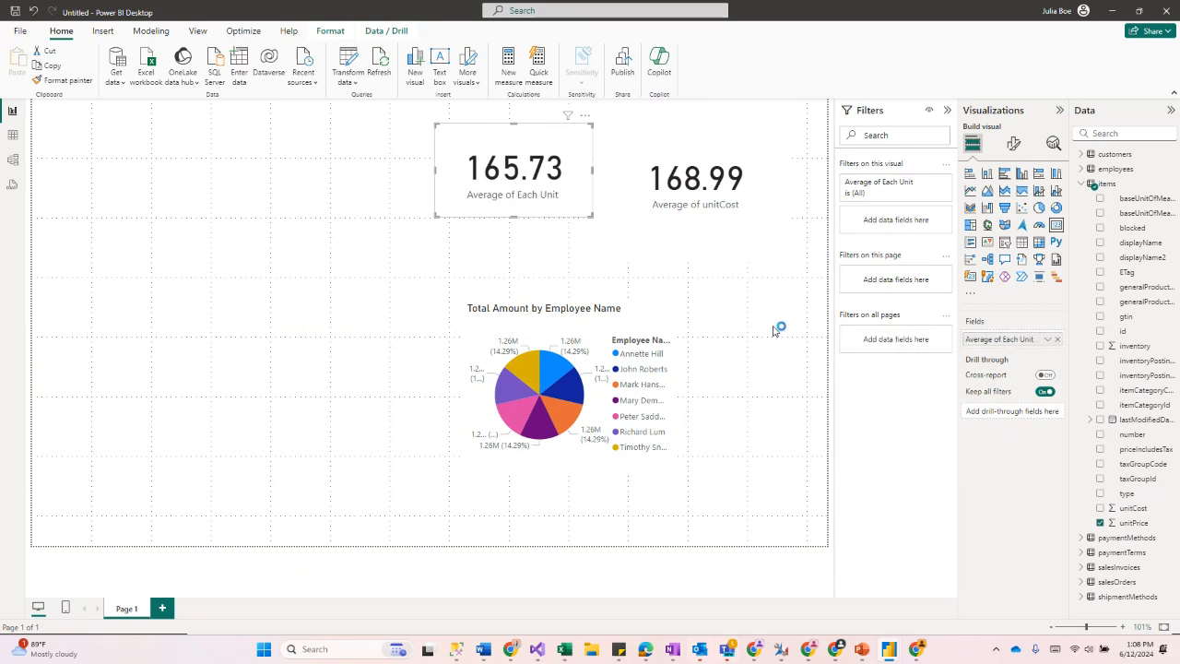
Step: Rename the unitPrice card's field to Average price of Each Unit
{"action": "left_click", "coordinate": [1048, 339]}
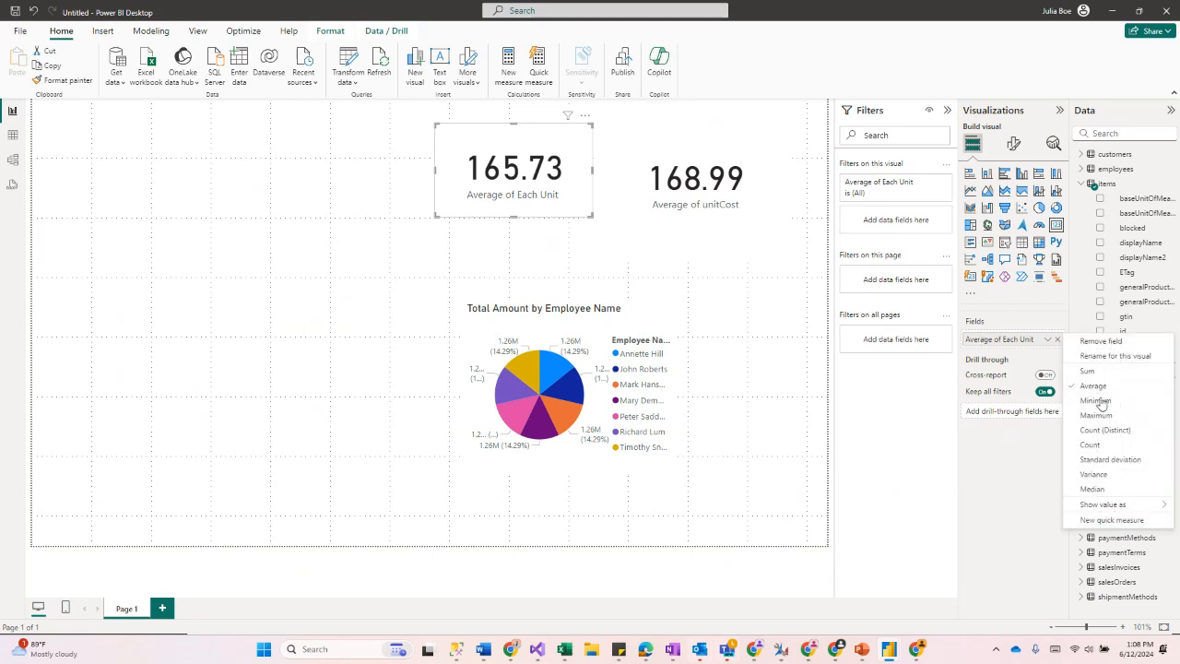
{"action": "left_click", "coordinate": [1103, 384]}
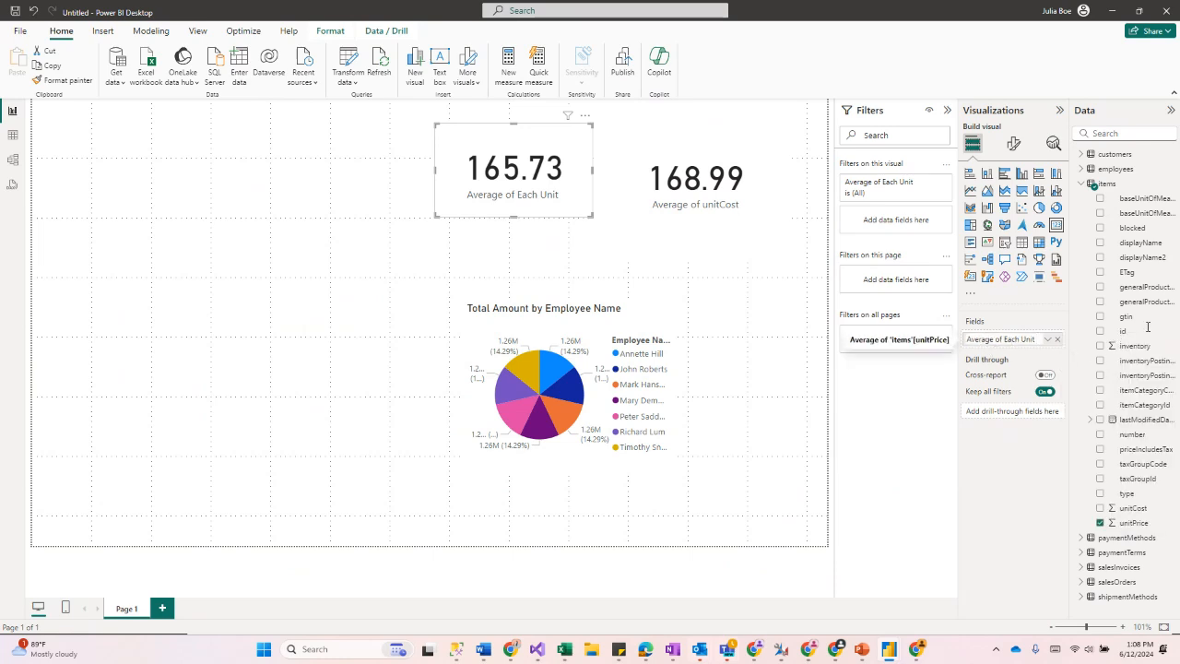
{"action": "type", "text": "price"}
{"action": "key", "text": "Return"}
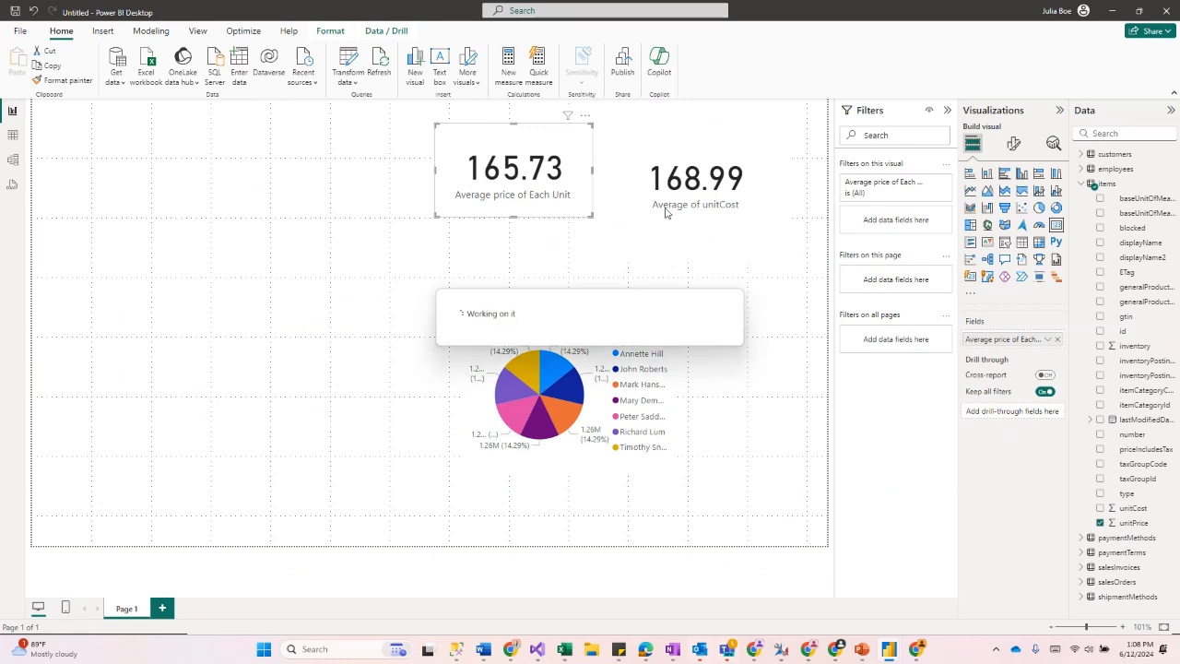
Step: Rename the unitCost card's field to Average Cost of Each Unit and shrink the card
{"action": "left_click", "coordinate": [770, 227]}
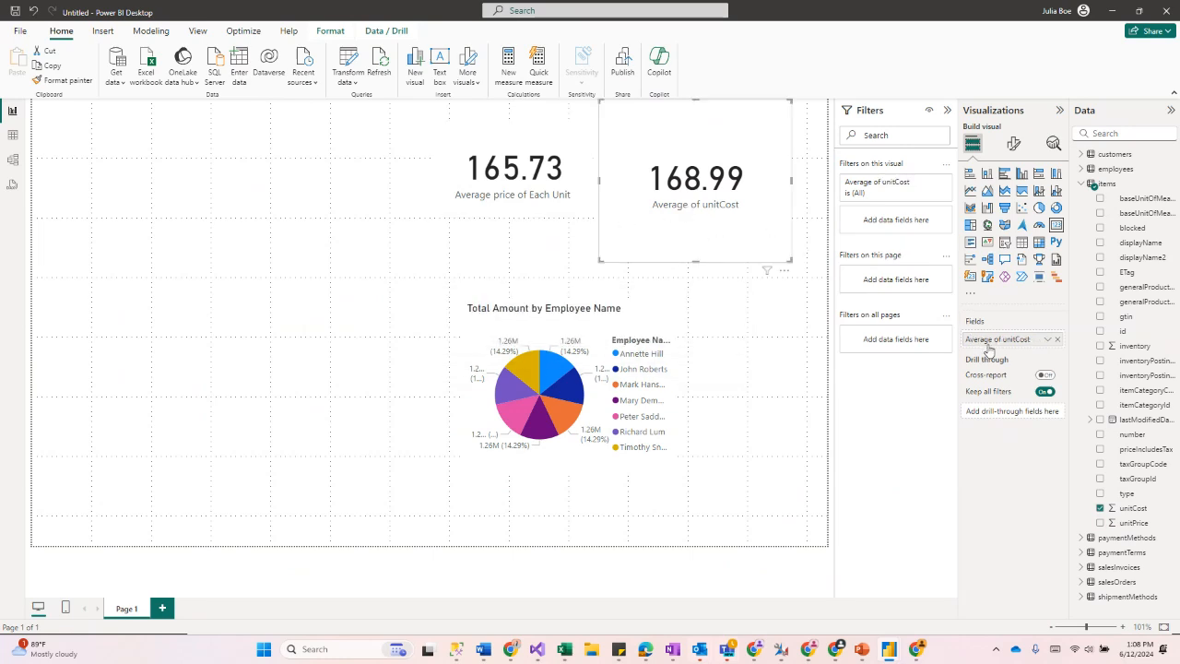
{"action": "left_click", "coordinate": [1048, 339]}
{"action": "left_click", "coordinate": [1107, 356]}
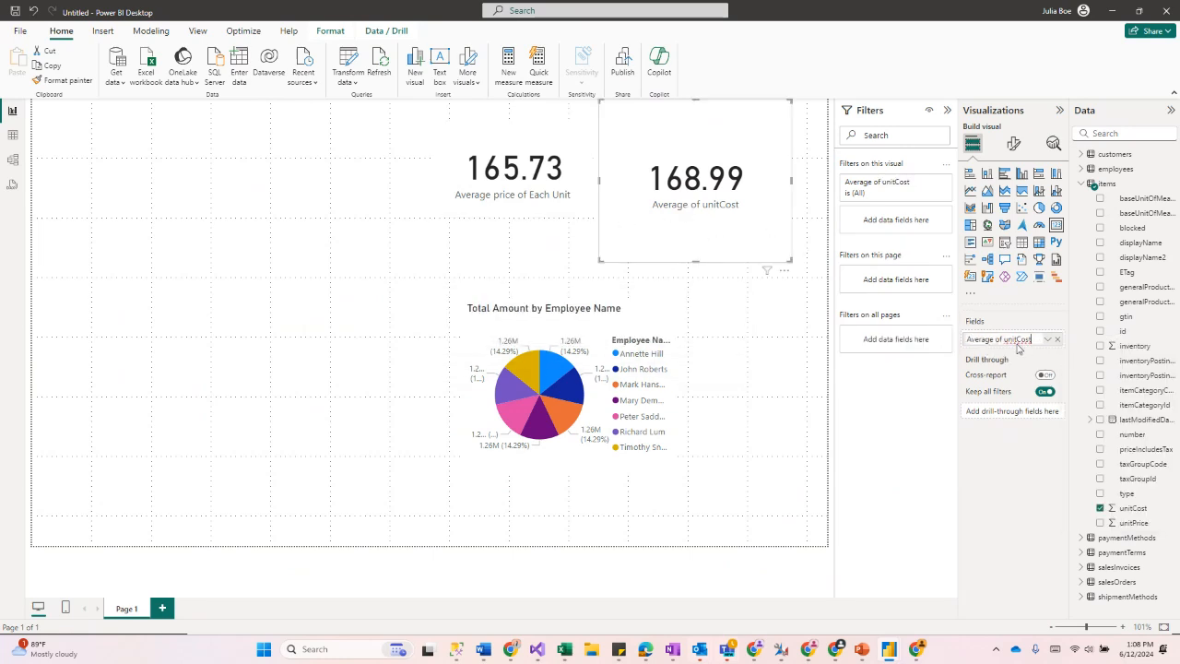
{"action": "double_click", "coordinate": [1018, 340]}
{"action": "key", "text": "BackSpace"}
{"action": "type", "text": "Unit"}
{"action": "key", "text": "Return"}
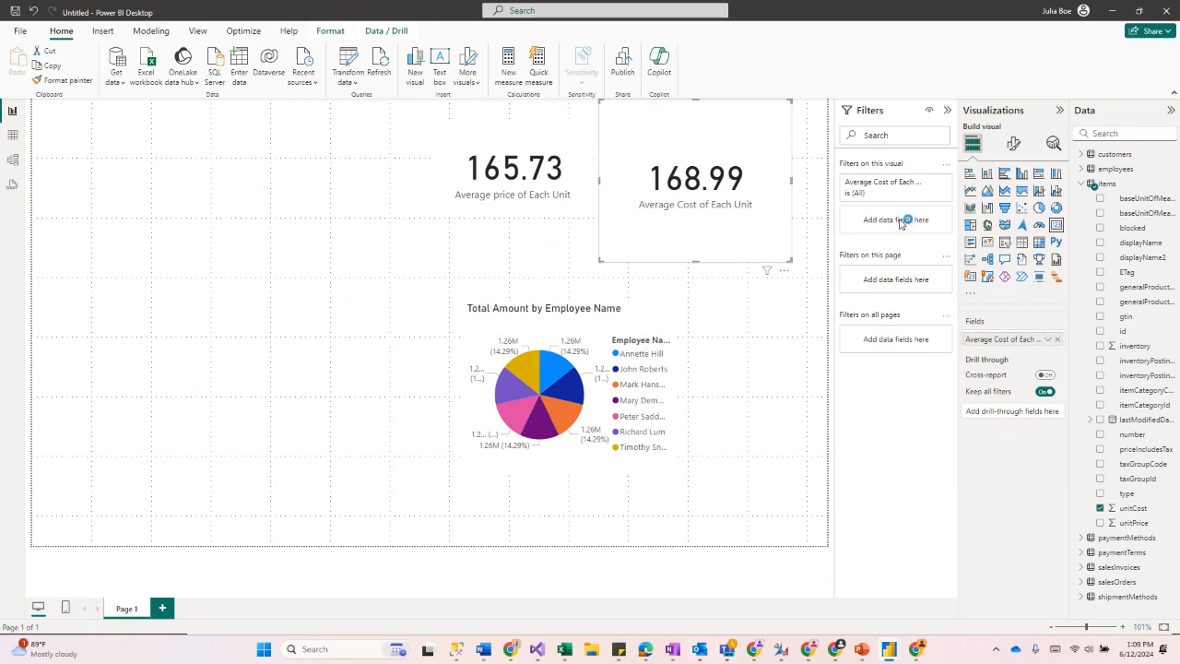
{"action": "left_click_drag", "start_coordinate": [786, 261], "coordinate": [740, 215]}
{"action": "left_click", "coordinate": [737, 245]}
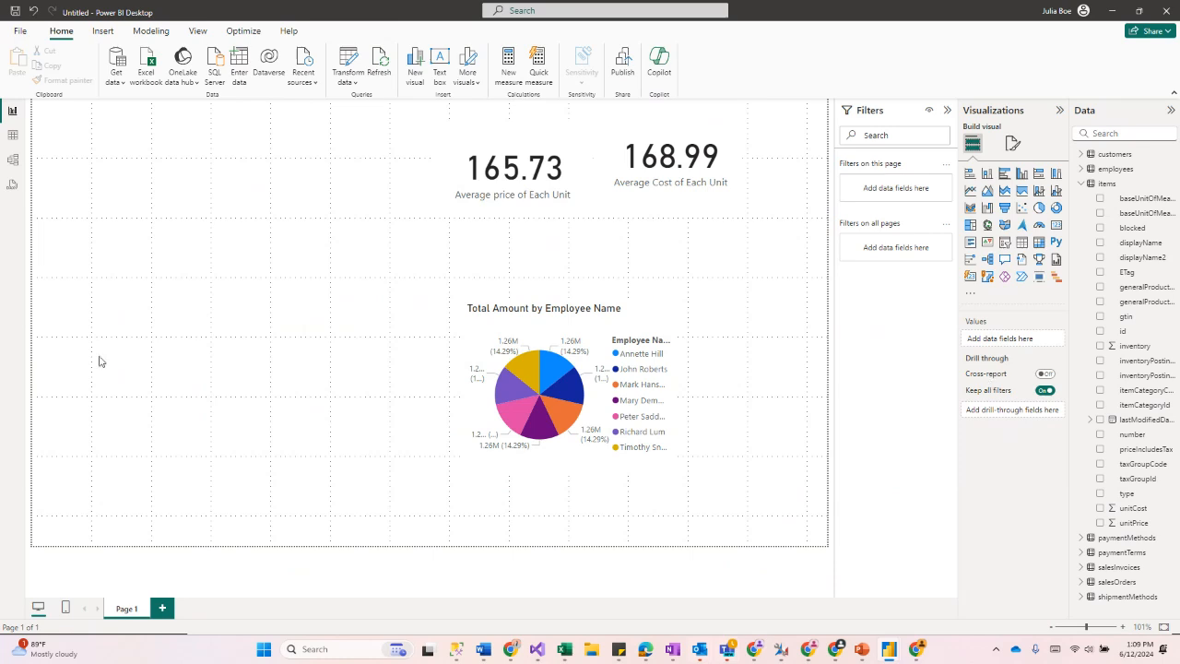
Step: Add the customers table's displayName and balanceDue fields to a new table visual and widen it
{"action": "left_click", "coordinate": [1081, 184]}
{"action": "left_click", "coordinate": [1082, 154]}
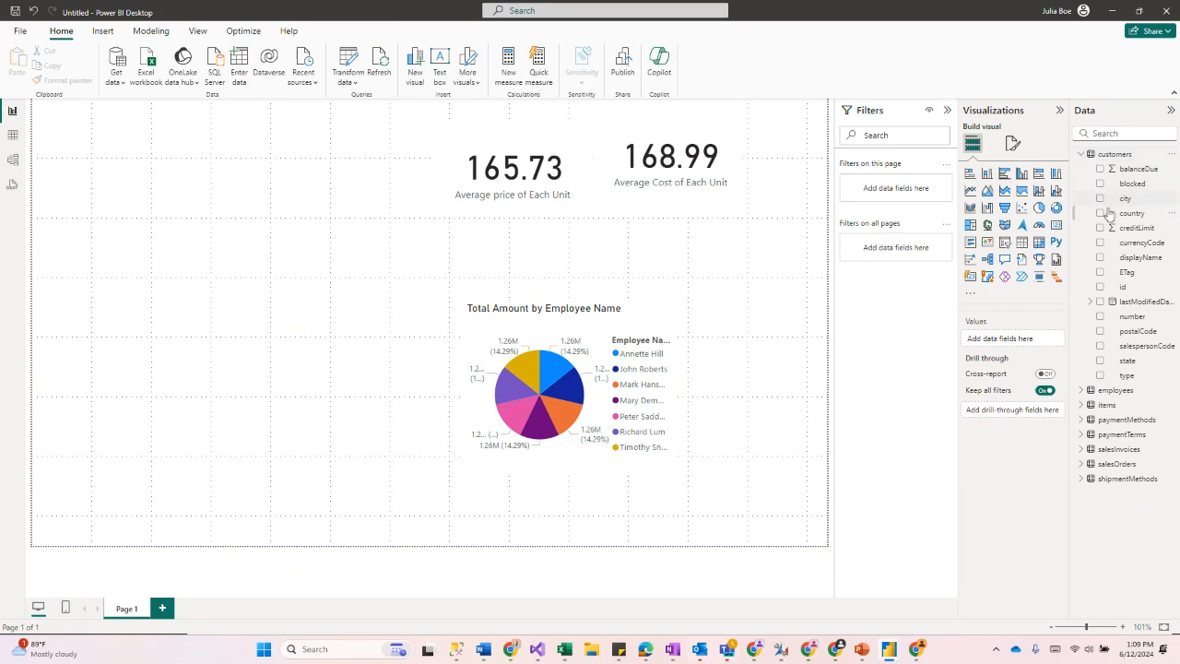
{"action": "left_click", "coordinate": [1100, 258]}
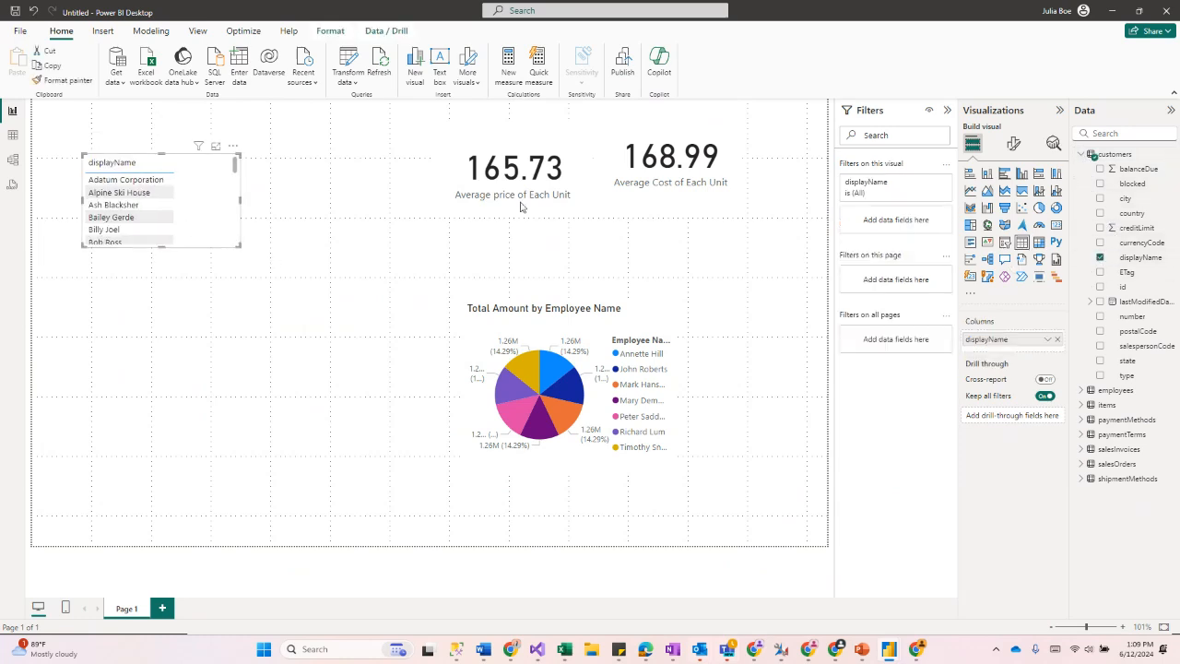
{"action": "left_click", "coordinate": [1101, 170]}
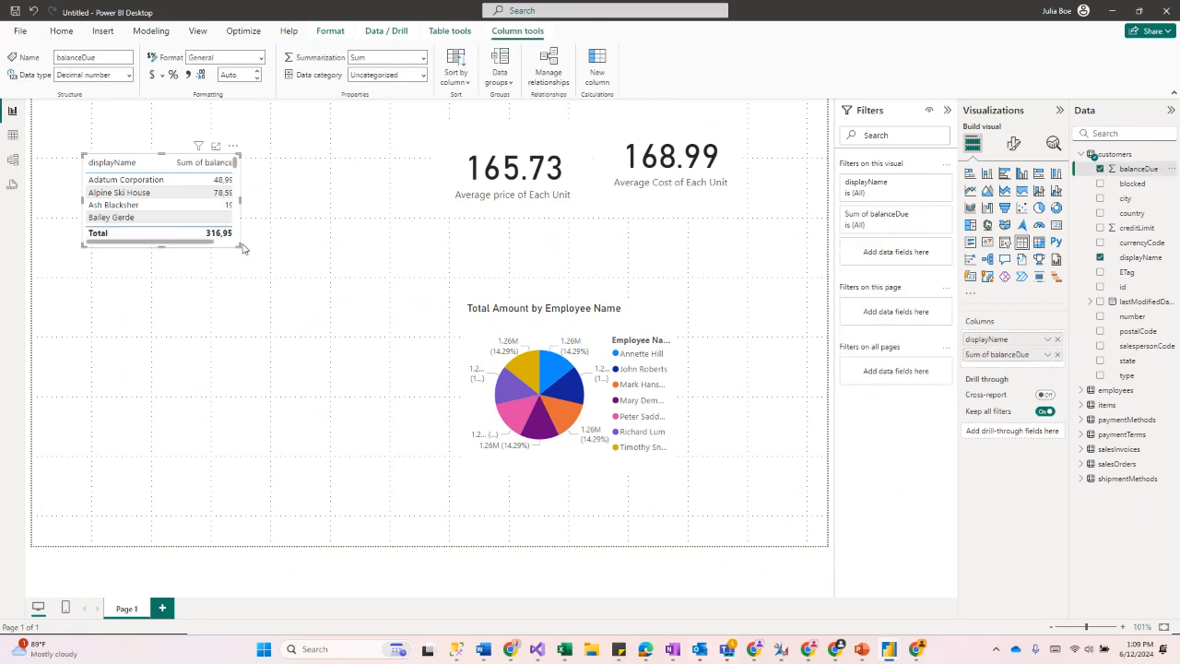
{"action": "left_click_drag", "start_coordinate": [243, 248], "coordinate": [330, 256]}
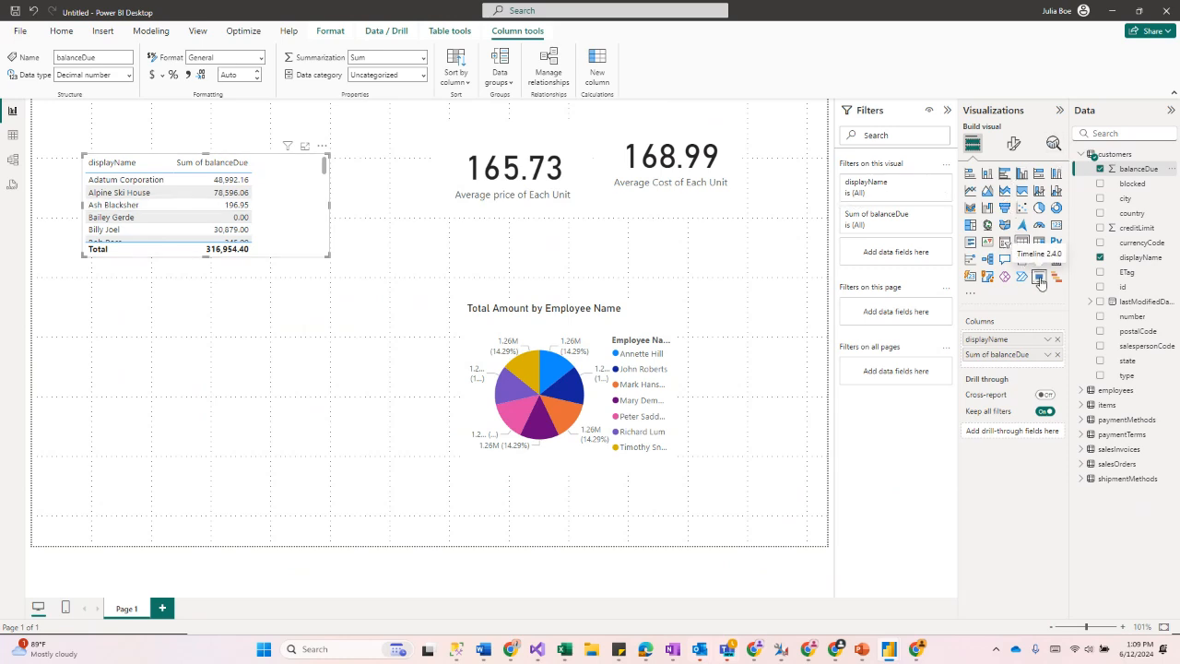
Step: Convert the customer table into a donut chart and enlarge it
{"action": "left_click", "coordinate": [1056, 208]}
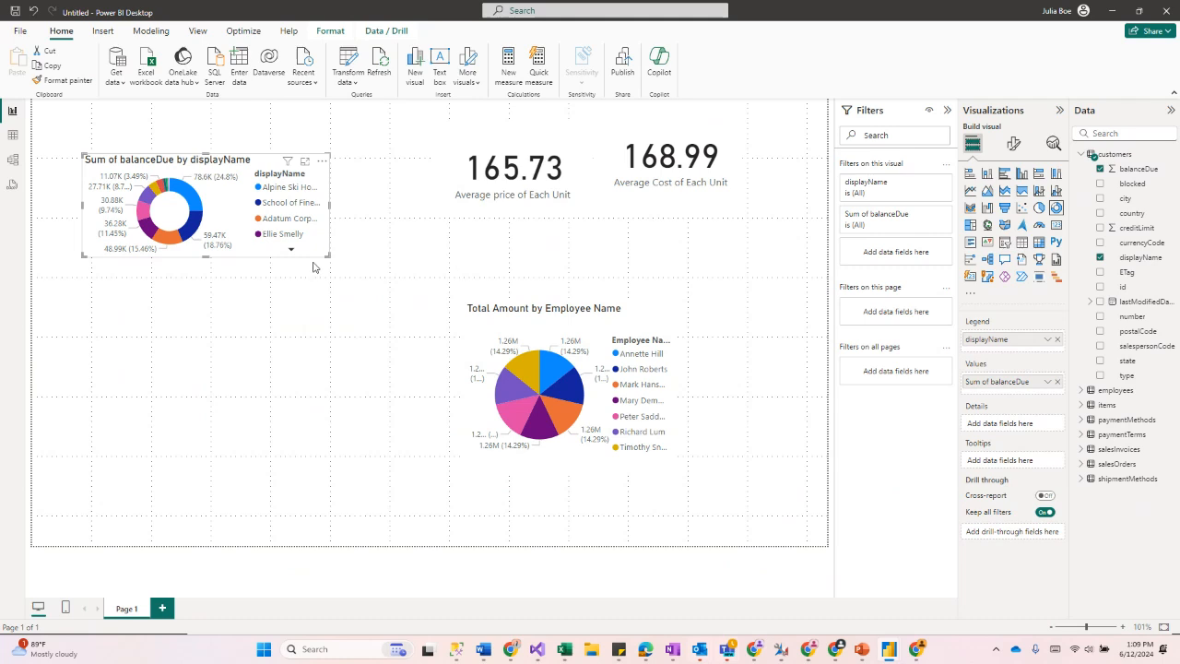
{"action": "left_click_drag", "start_coordinate": [330, 254], "coordinate": [314, 316]}
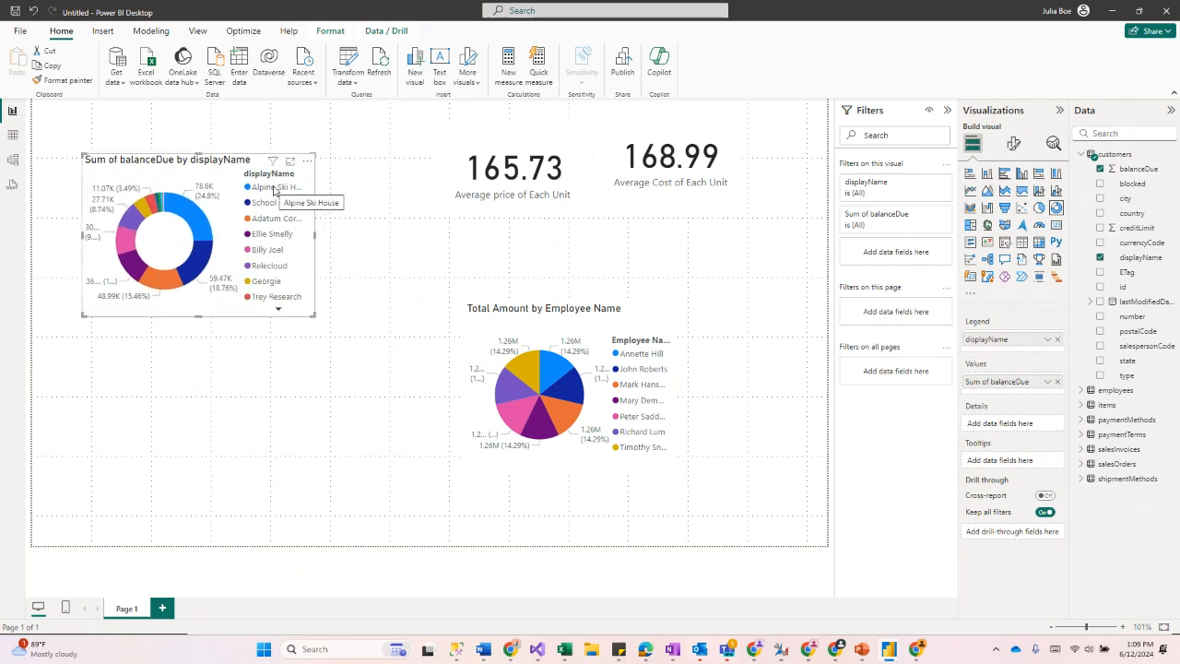
{"action": "mouse_move", "coordinate": [206, 219]}
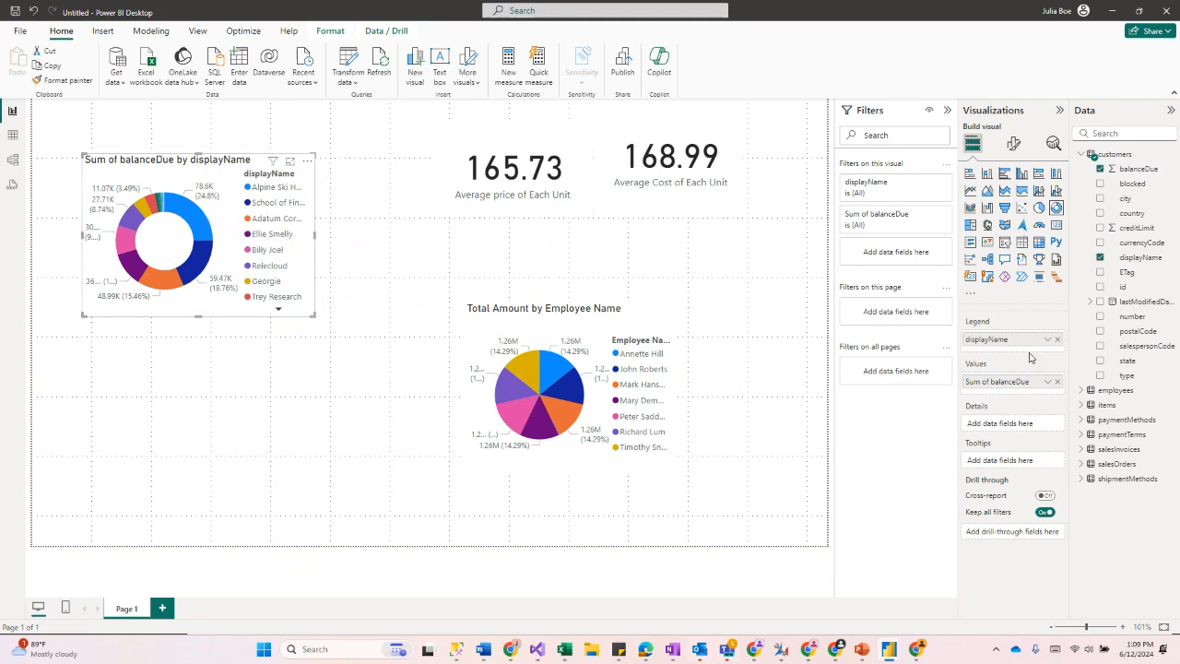
Step: Rename the donut chart's value field to Balance Due for this visual
{"action": "right_click", "coordinate": [1018, 381]}
{"action": "left_click", "coordinate": [1090, 399]}
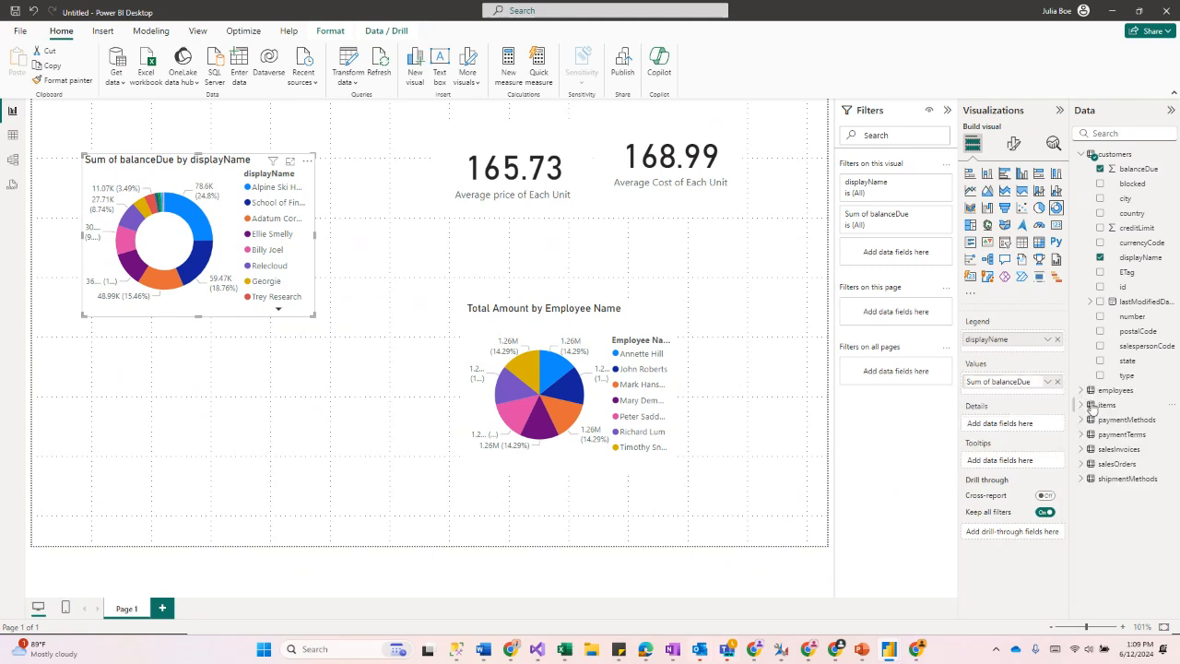
{"action": "triple_click", "coordinate": [1028, 381]}
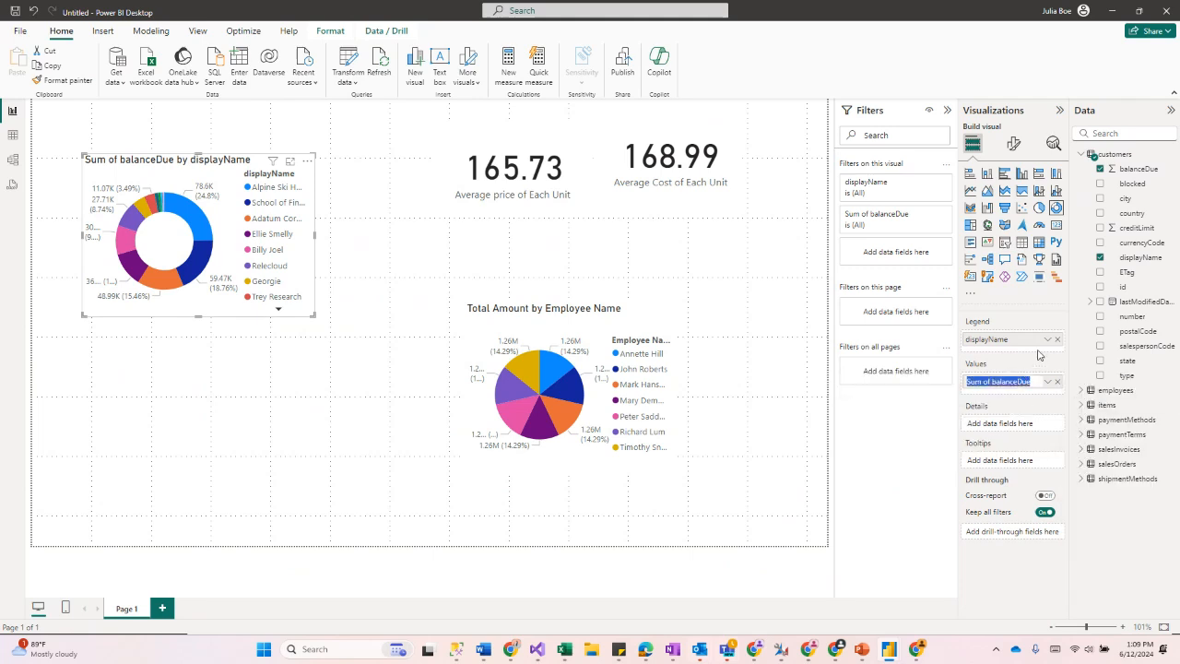
{"action": "type", "text": "Balance Due"}
{"action": "key", "text": "Return"}
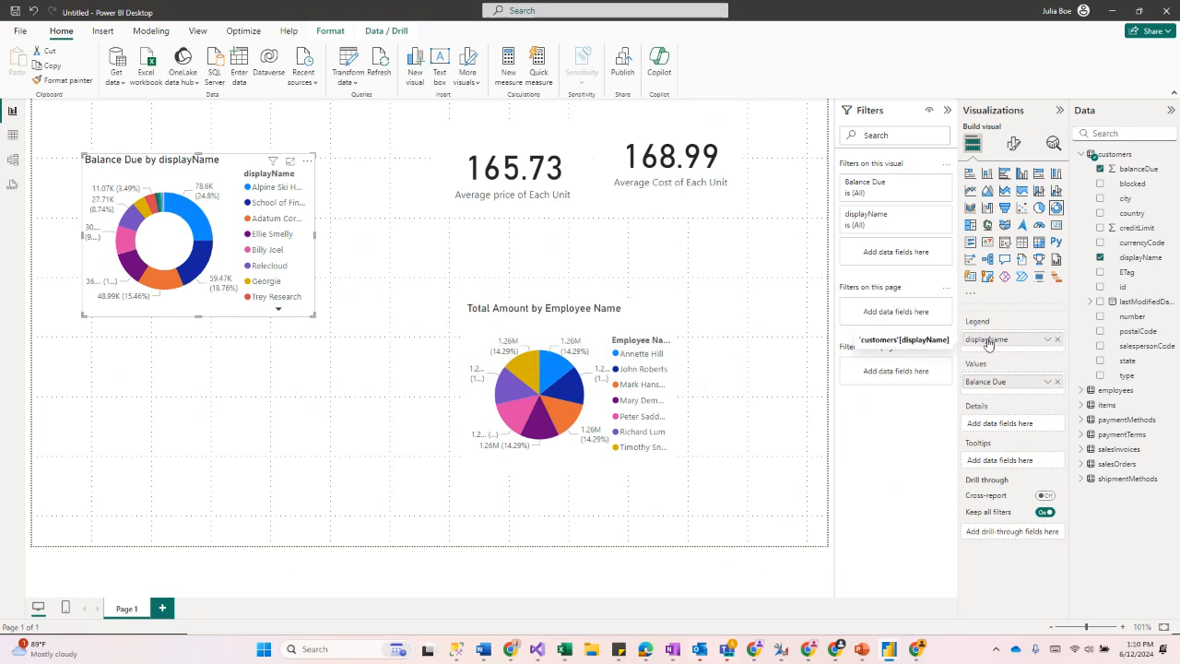
Step: Rename the donut chart's legend field to Customer and move the chart to the page's top-left corner
{"action": "left_click", "coordinate": [1048, 339]}
{"action": "left_click", "coordinate": [1086, 357]}
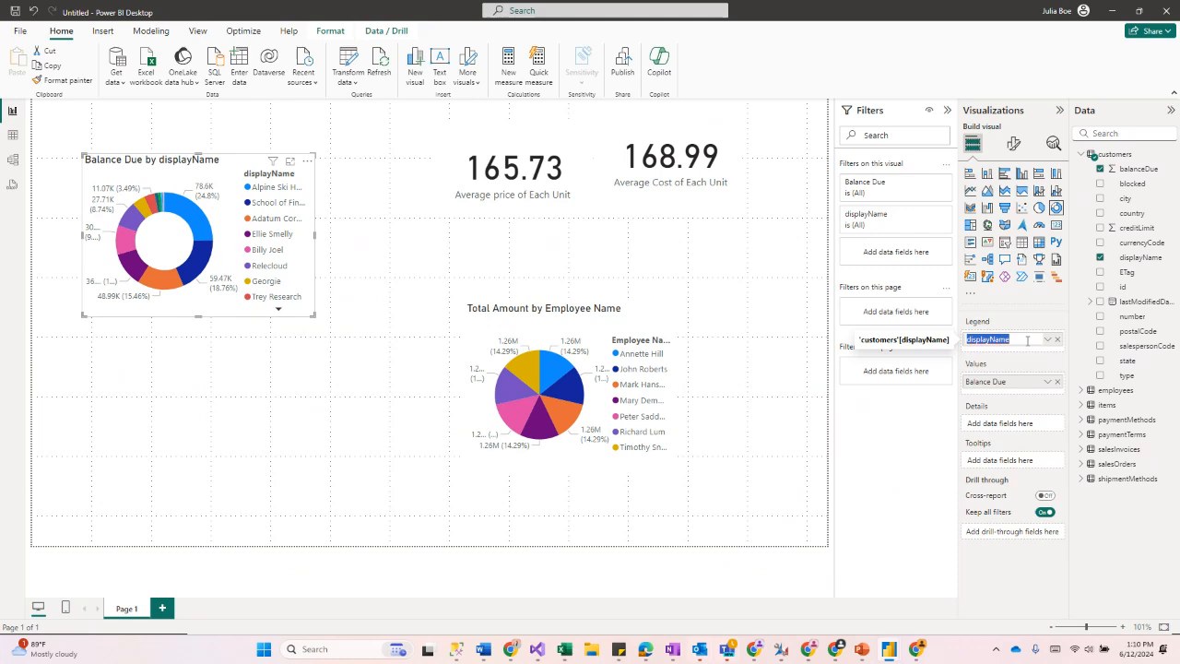
{"action": "type", "text": "Customer"}
{"action": "key", "text": "Return"}
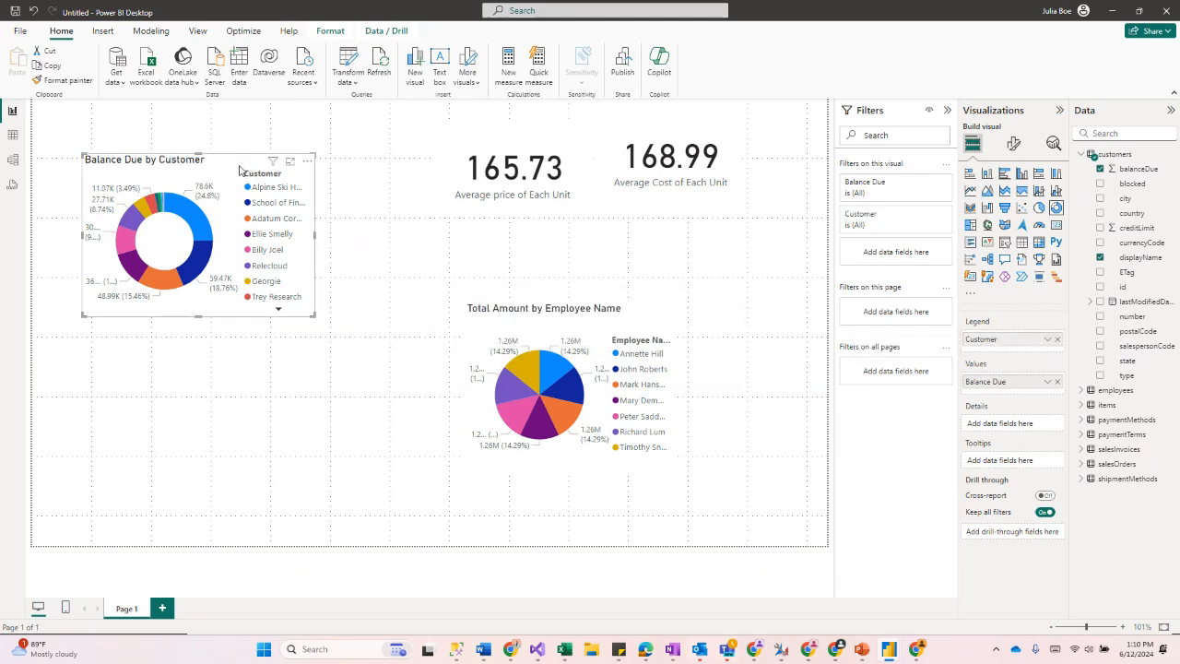
{"action": "left_click_drag", "start_coordinate": [236, 167], "coordinate": [190, 119]}
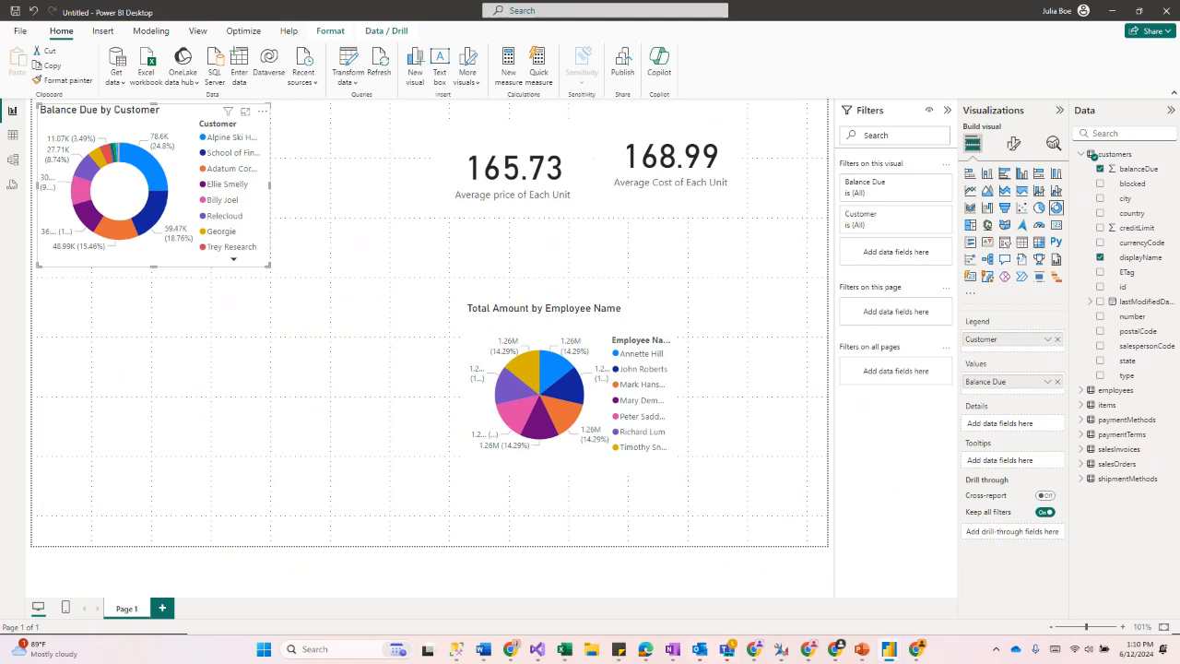
Step: Create a new table visual with the paymentTerms table's displayName field
{"action": "left_click", "coordinate": [429, 287]}
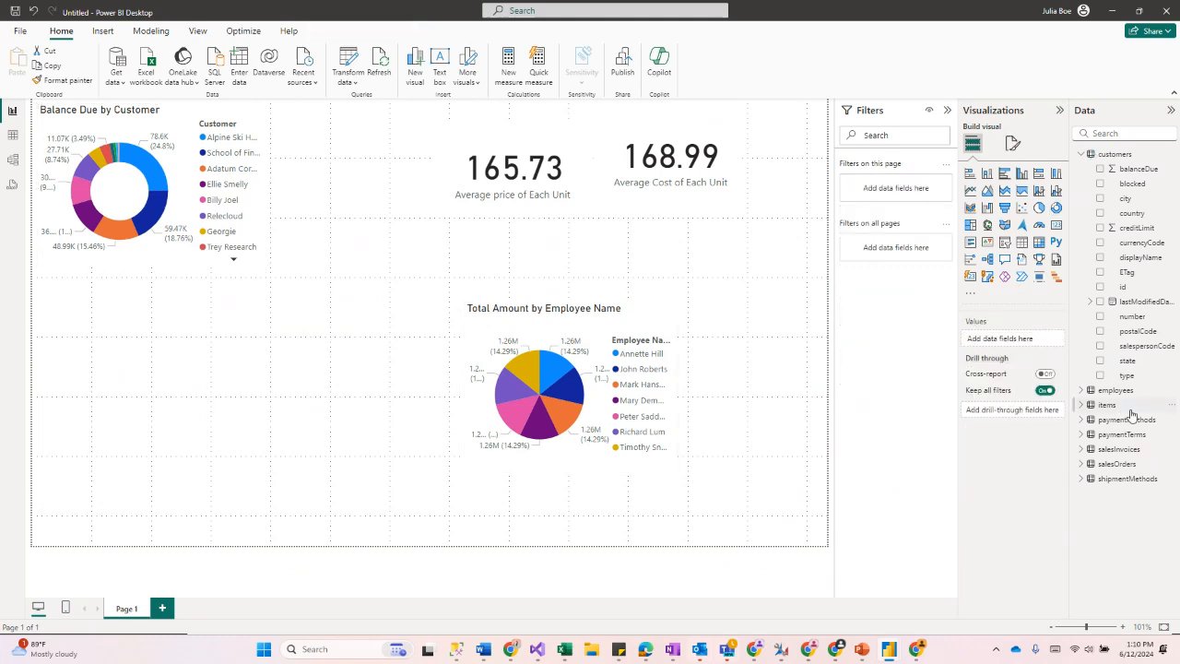
{"action": "left_click", "coordinate": [1084, 434]}
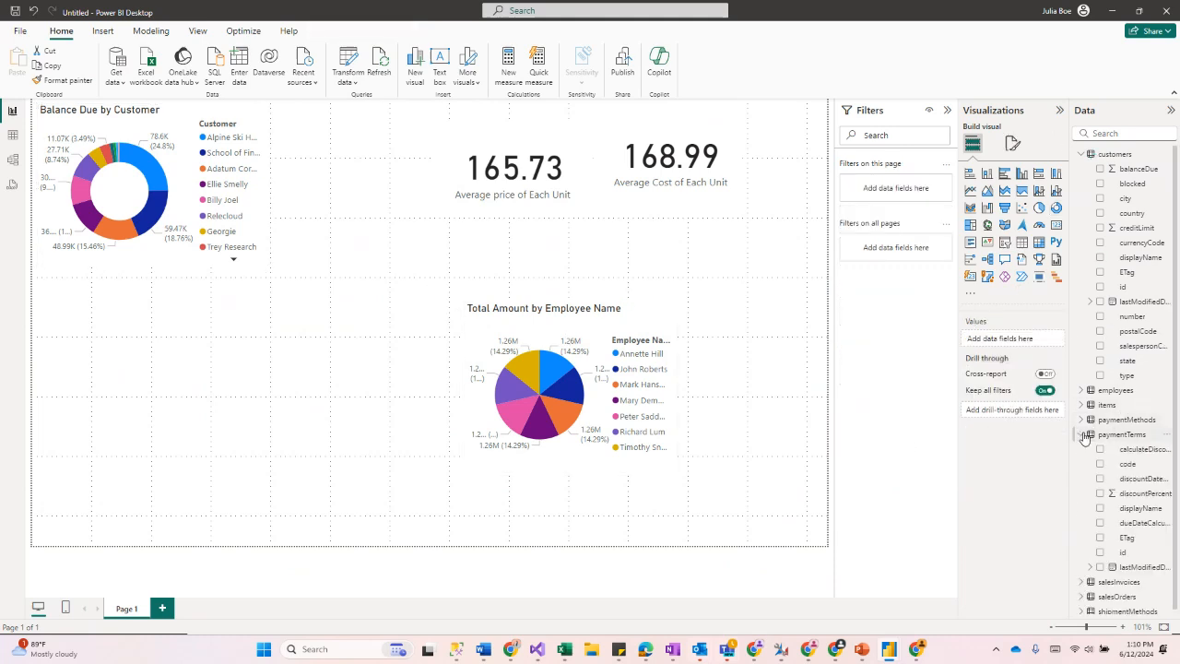
{"action": "left_click", "coordinate": [1100, 509]}
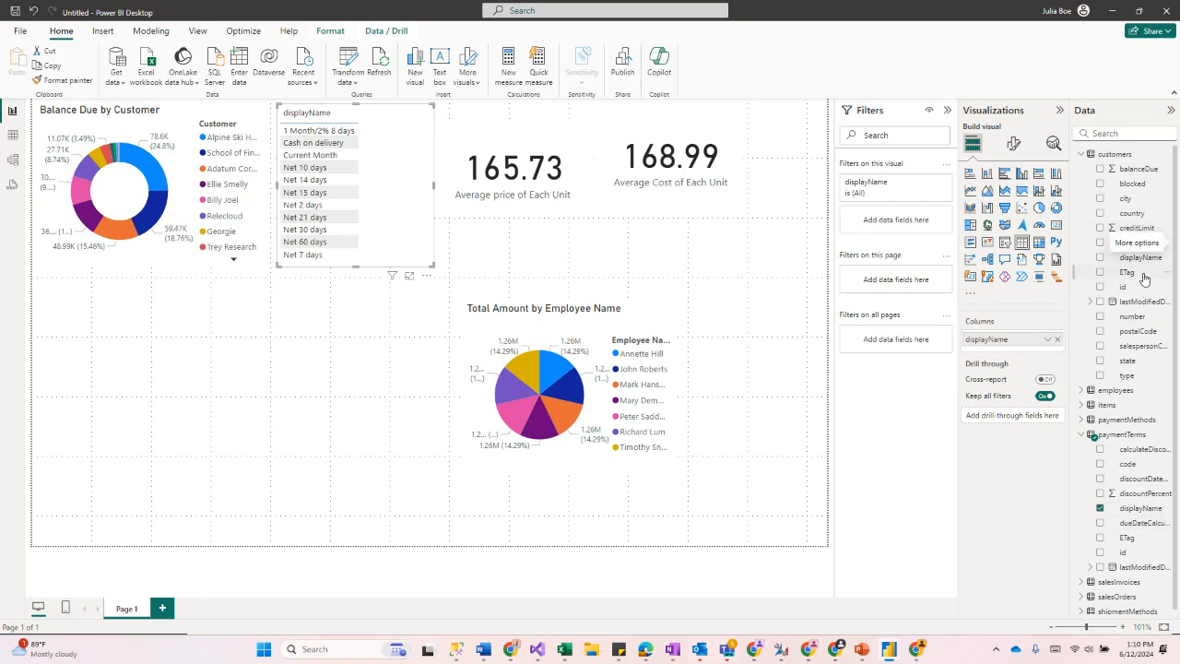
Step: Rename the table's displayName column to Payment Terms for this visual
{"action": "right_click", "coordinate": [1029, 346]}
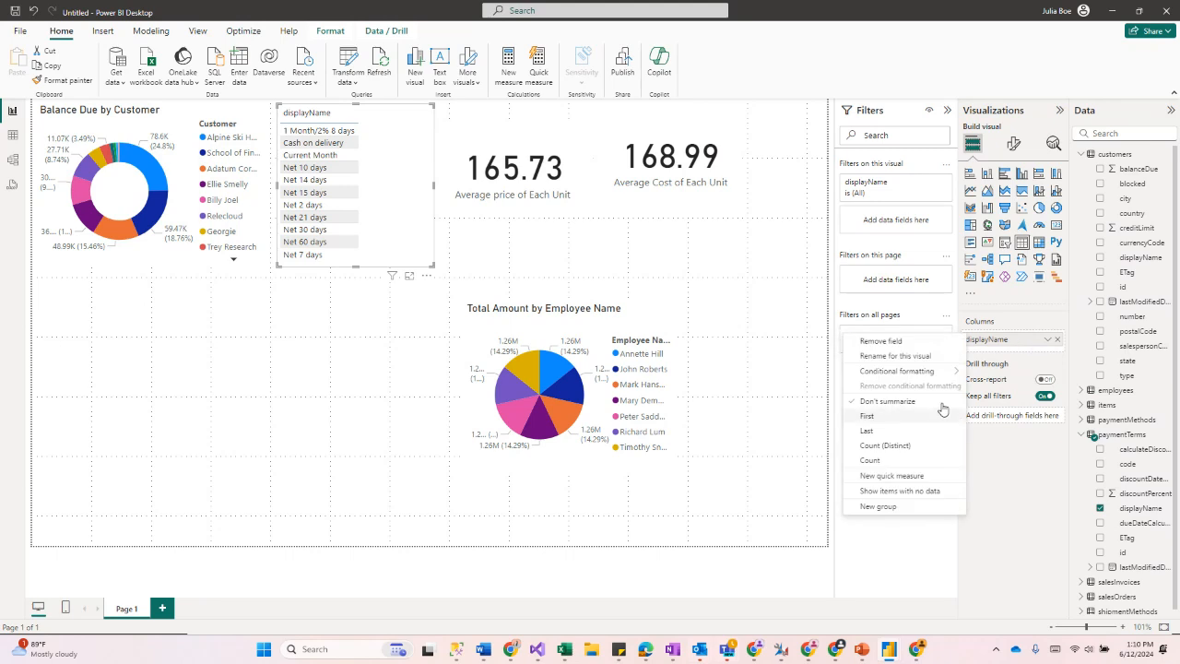
{"action": "left_click", "coordinate": [894, 361]}
{"action": "double_click", "coordinate": [980, 343]}
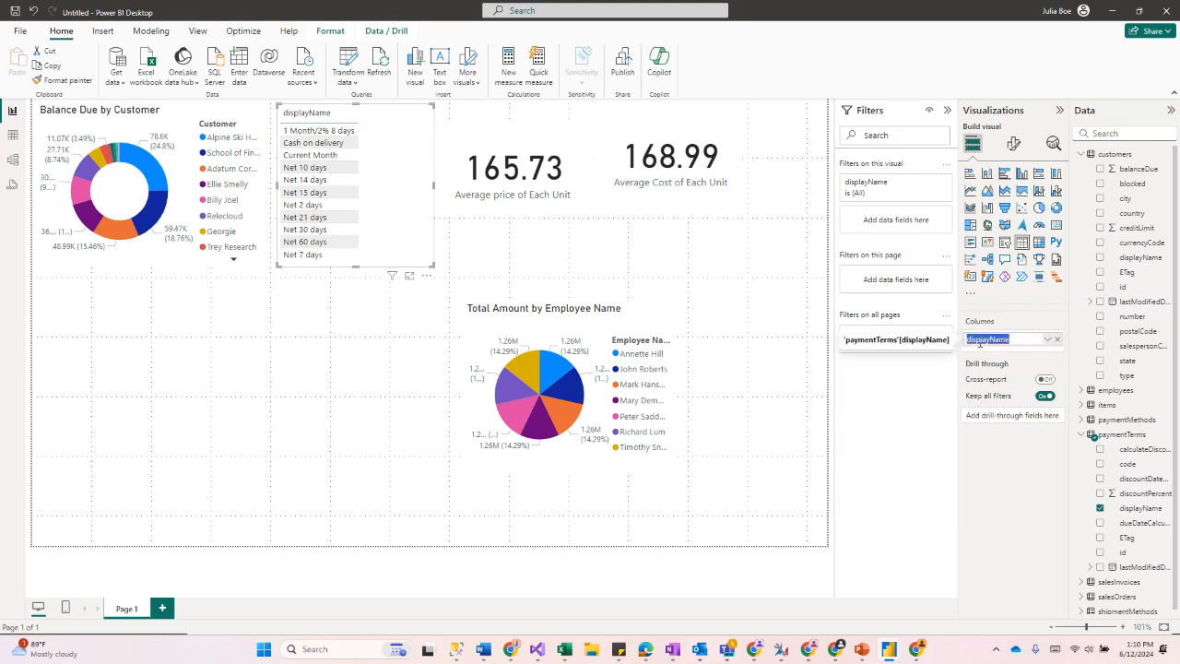
{"action": "type", "text": "Pay"}
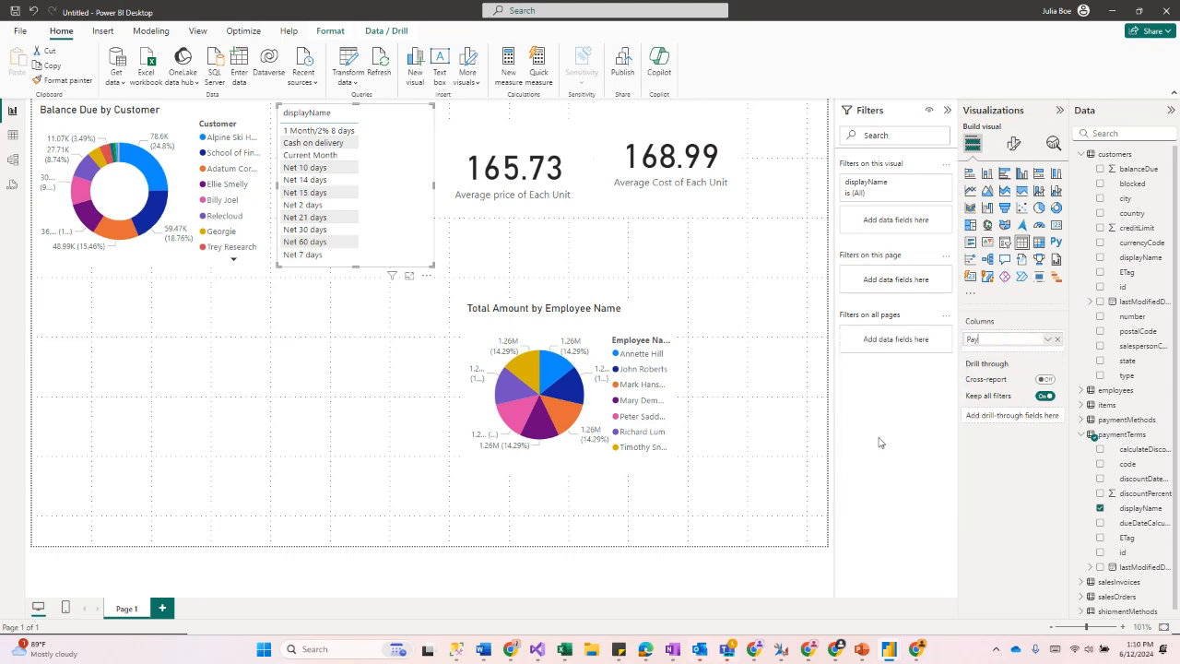
{"action": "type", "text": "ment Terms"}
{"action": "key", "text": "Return"}
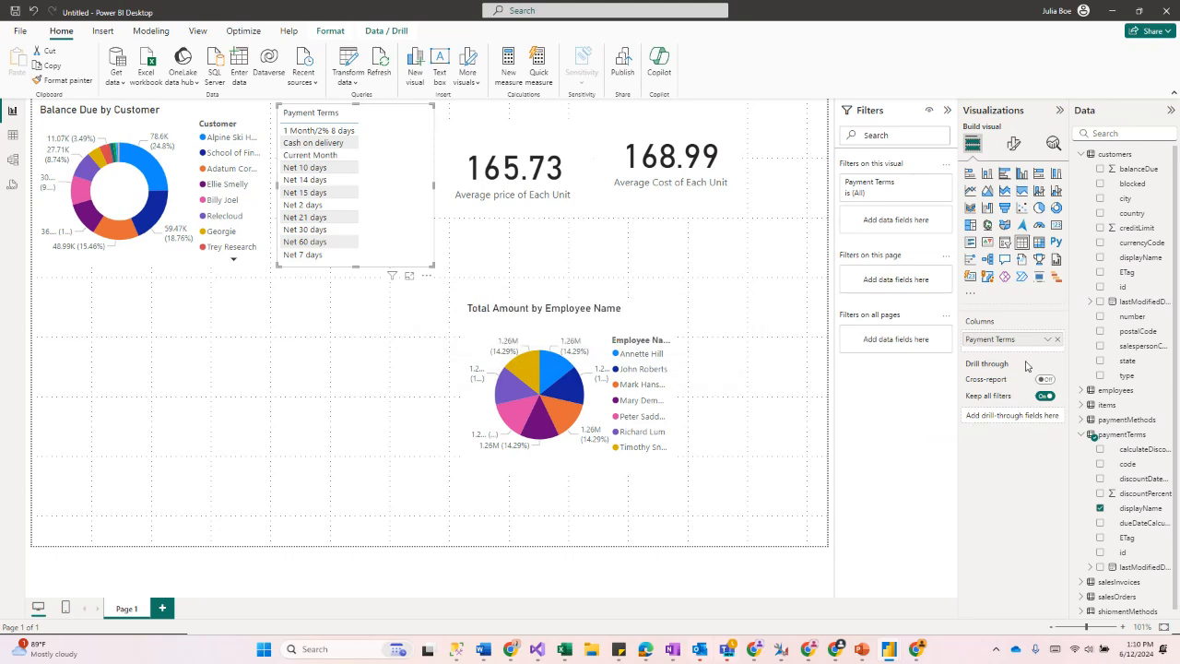
Step: Add the salesInvoices table's paymentTermsId field to the payment terms table and widen the visual
{"action": "left_click", "coordinate": [1084, 435]}
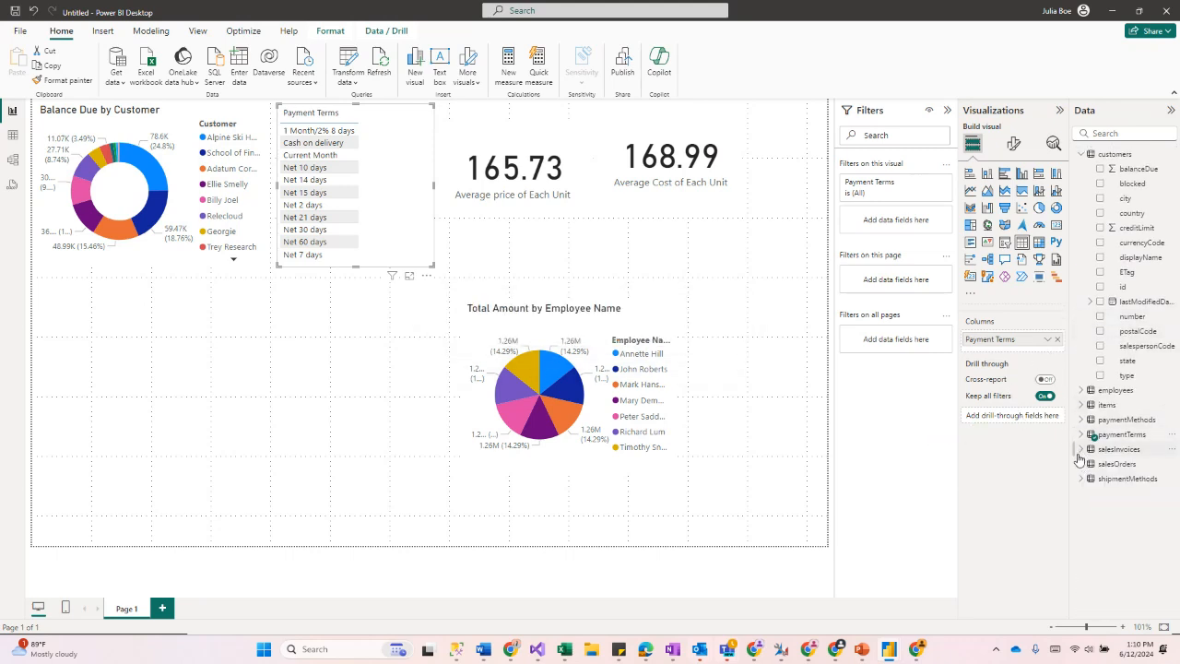
{"action": "left_click", "coordinate": [1082, 449]}
{"action": "scroll", "coordinate": [1130, 460], "scroll_direction": "down", "scroll_amount": 5}
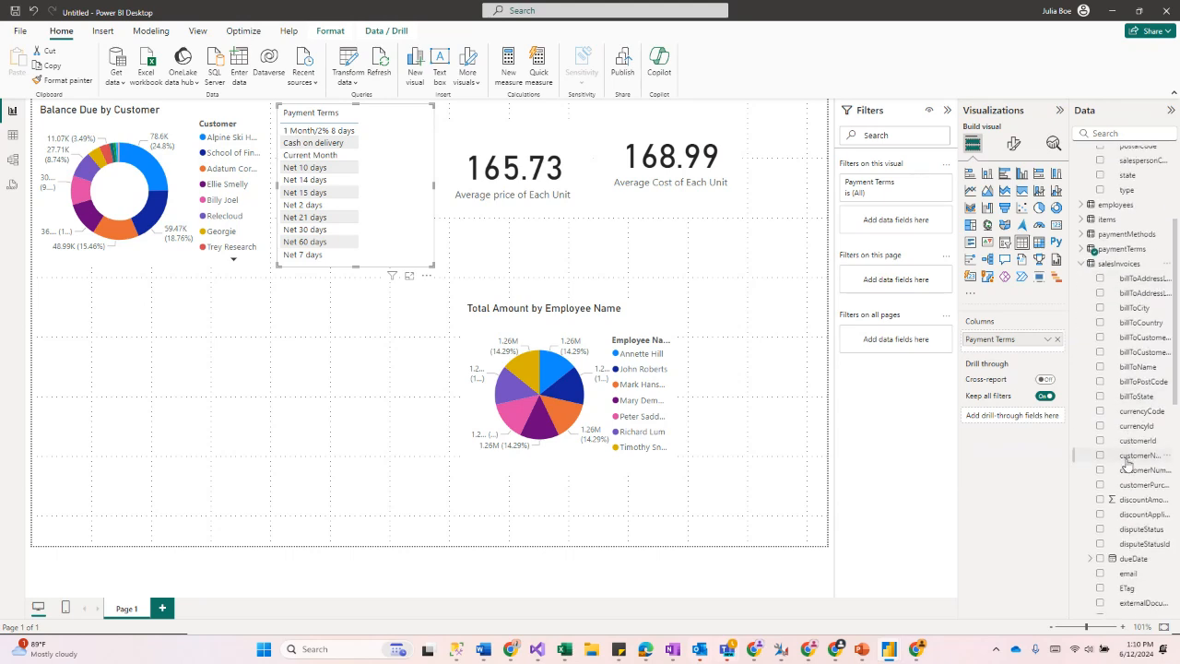
{"action": "scroll", "coordinate": [1127, 466], "scroll_direction": "down", "scroll_amount": 3}
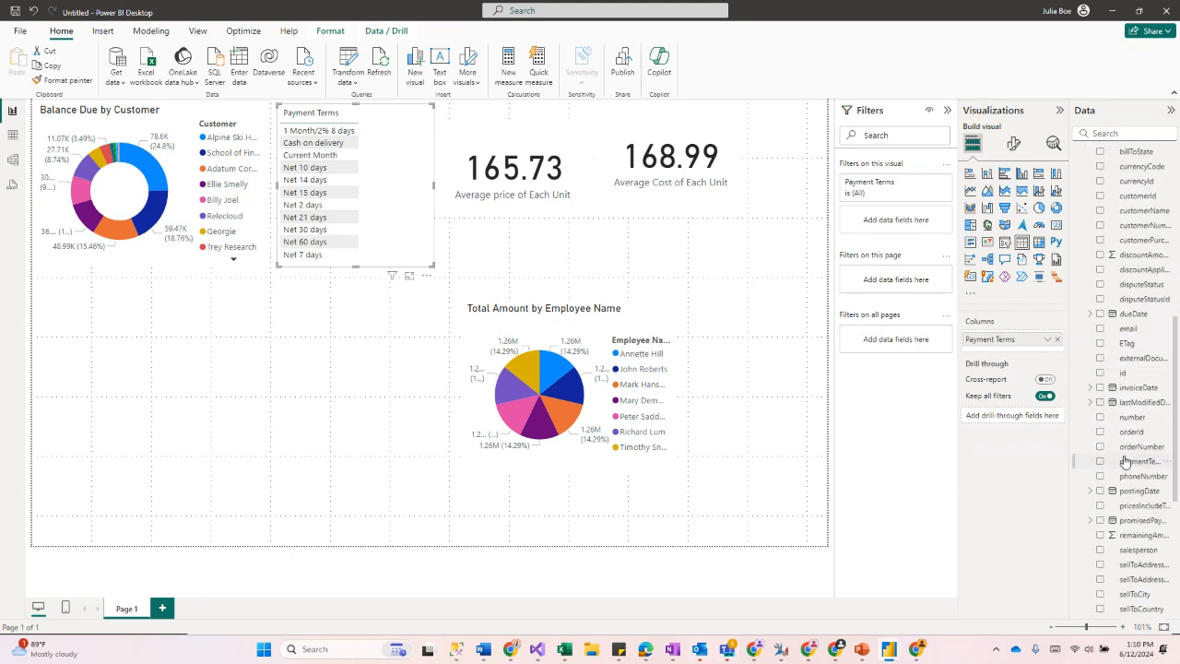
{"action": "left_click", "coordinate": [1100, 463]}
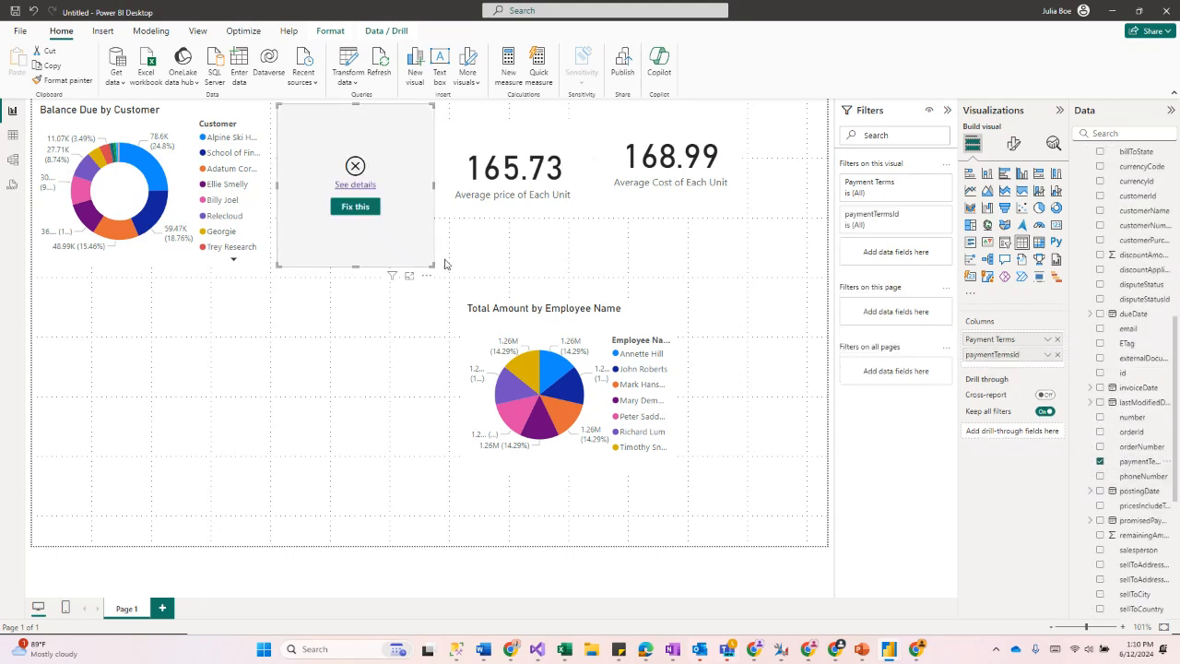
{"action": "left_click_drag", "start_coordinate": [432, 268], "coordinate": [468, 270]}
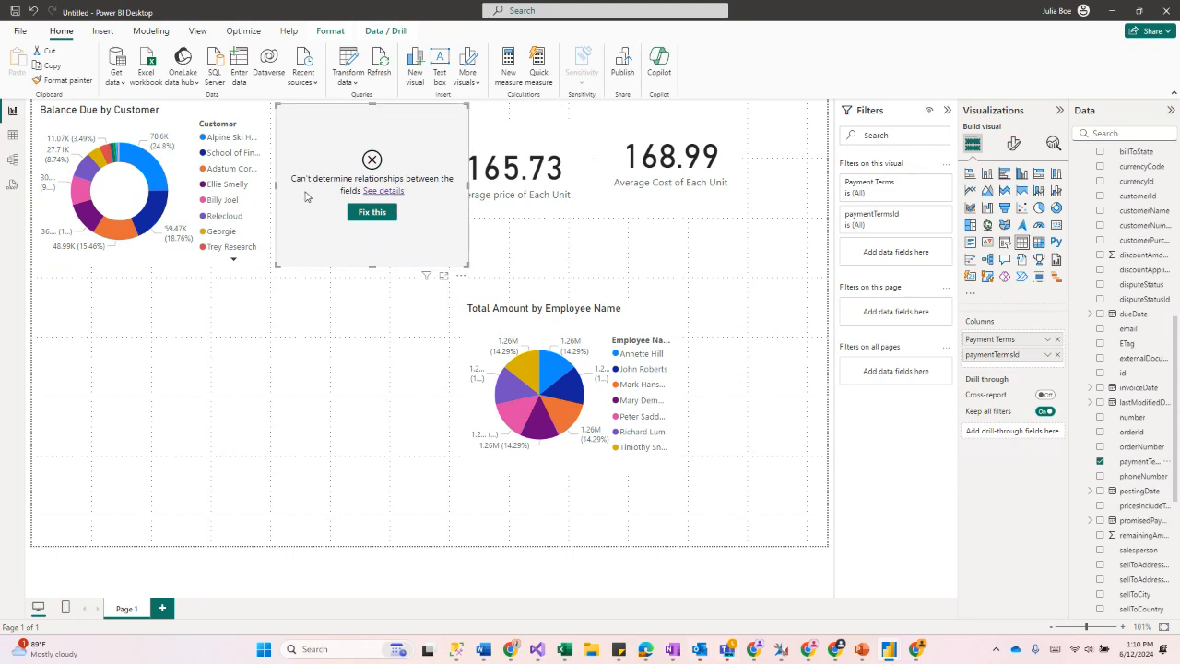
Step: In model view, start a new relationship from the paymentTerms table to the salesInvoices table
{"action": "left_click", "coordinate": [14, 161]}
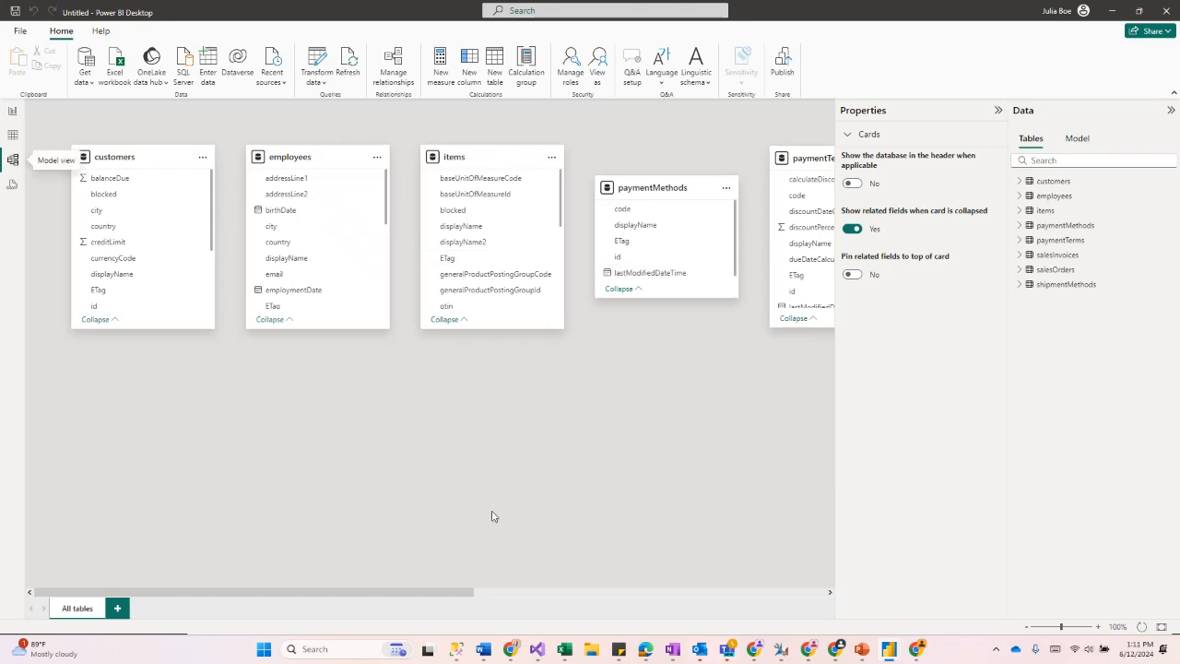
{"action": "left_click_drag", "start_coordinate": [428, 596], "coordinate": [664, 597]}
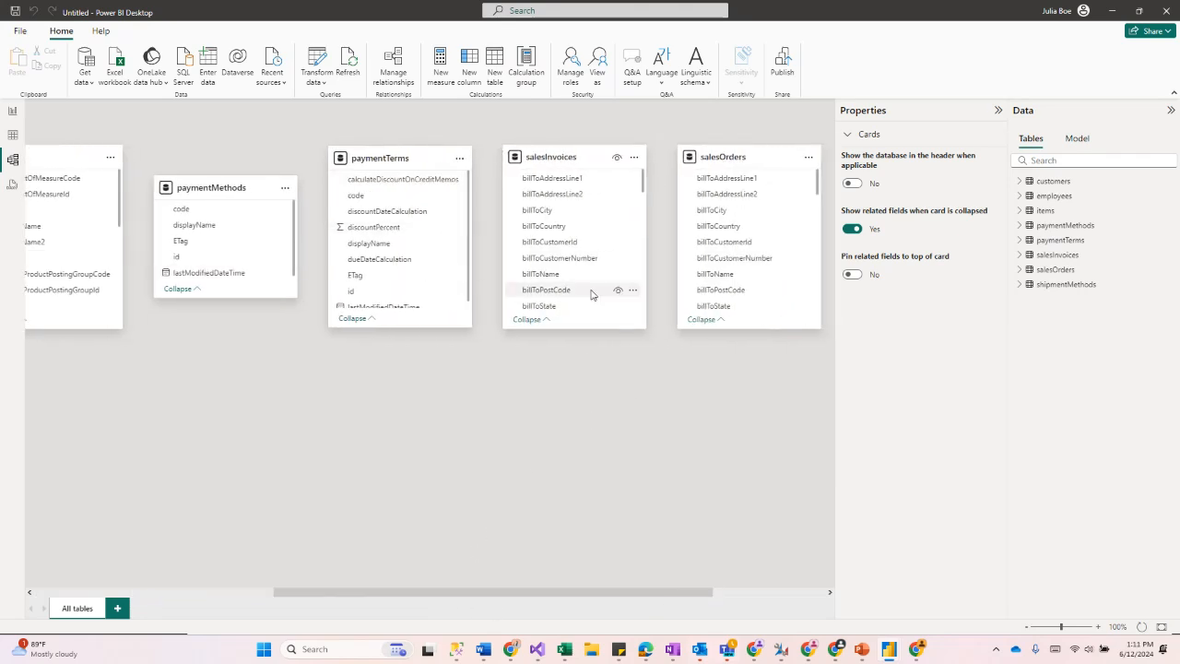
{"action": "left_click", "coordinate": [391, 77]}
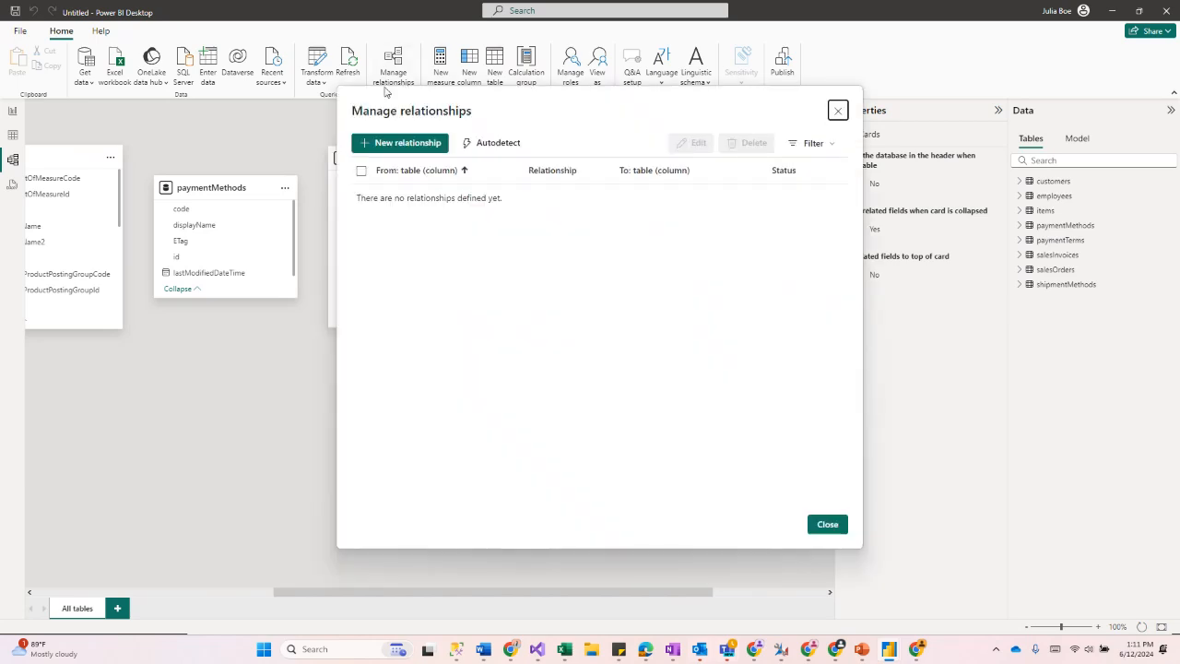
{"action": "left_click", "coordinate": [391, 148]}
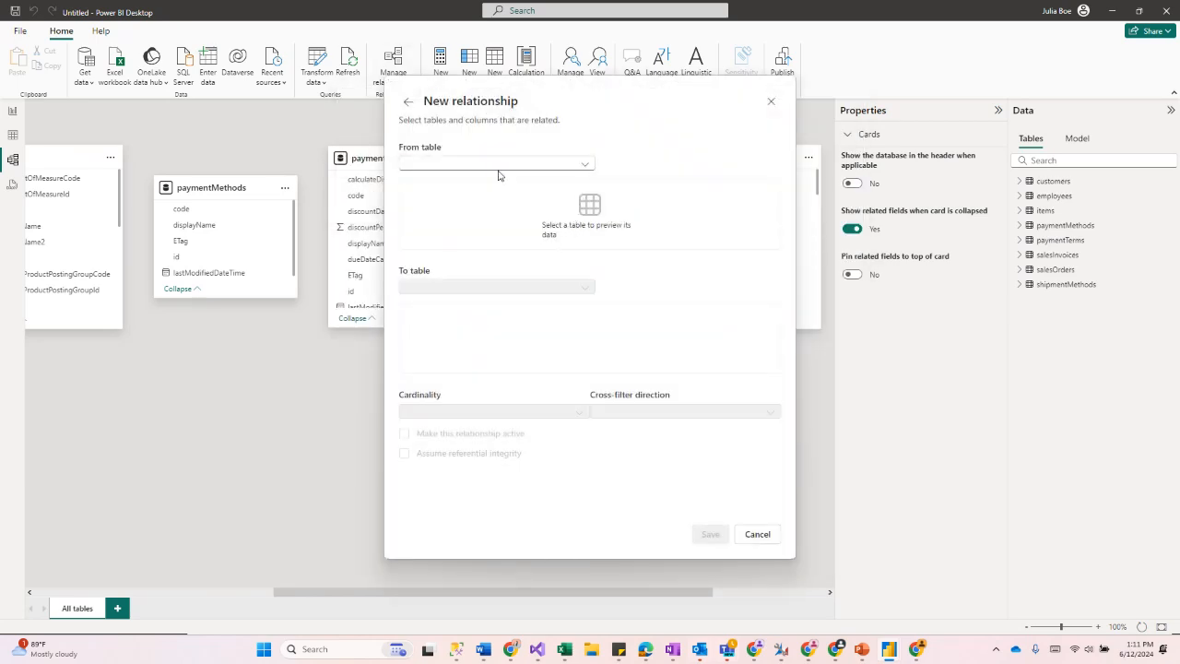
{"action": "left_click", "coordinate": [499, 173]}
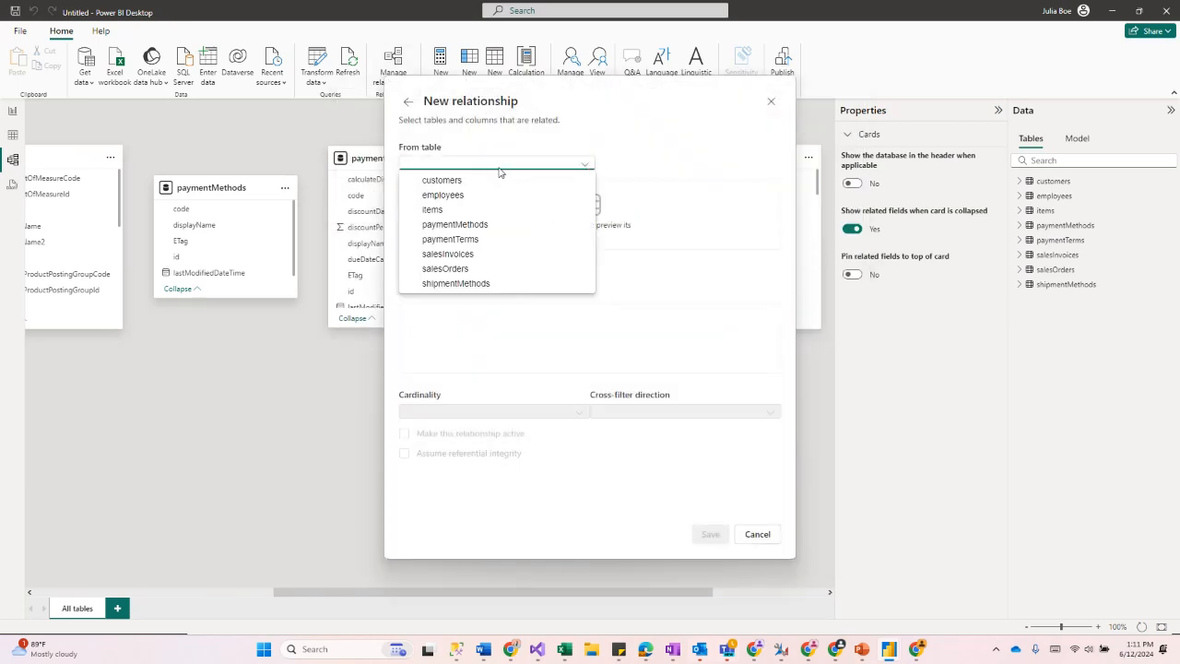
{"action": "left_click", "coordinate": [478, 240]}
{"action": "left_click", "coordinate": [474, 284]}
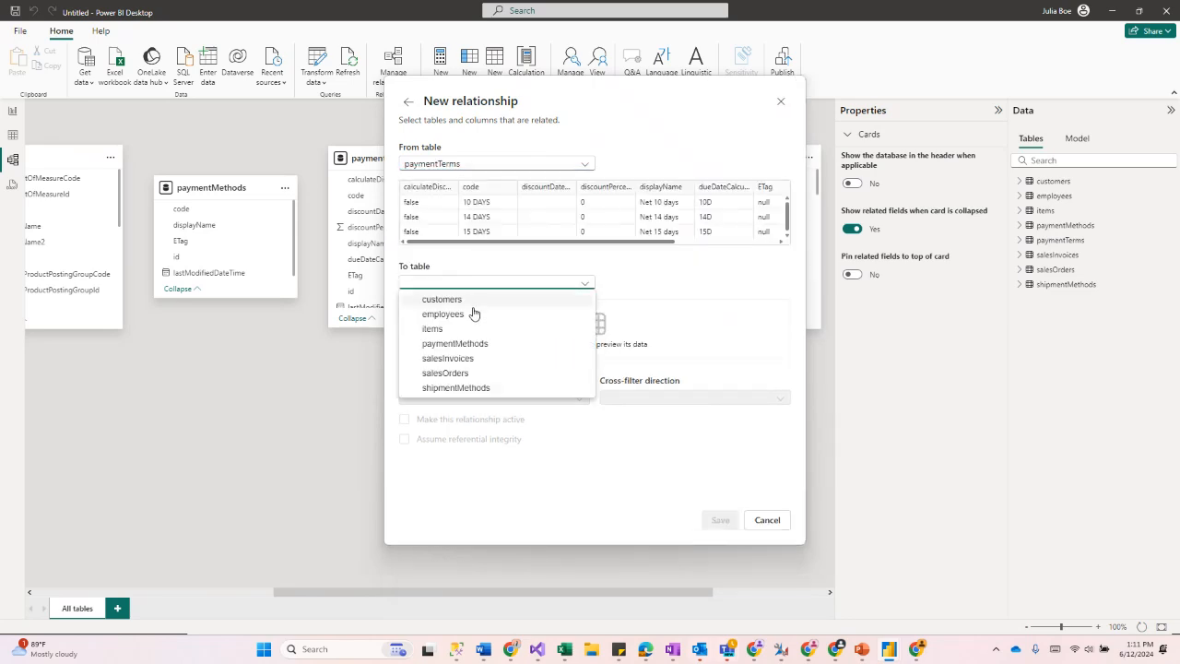
{"action": "left_click", "coordinate": [455, 358]}
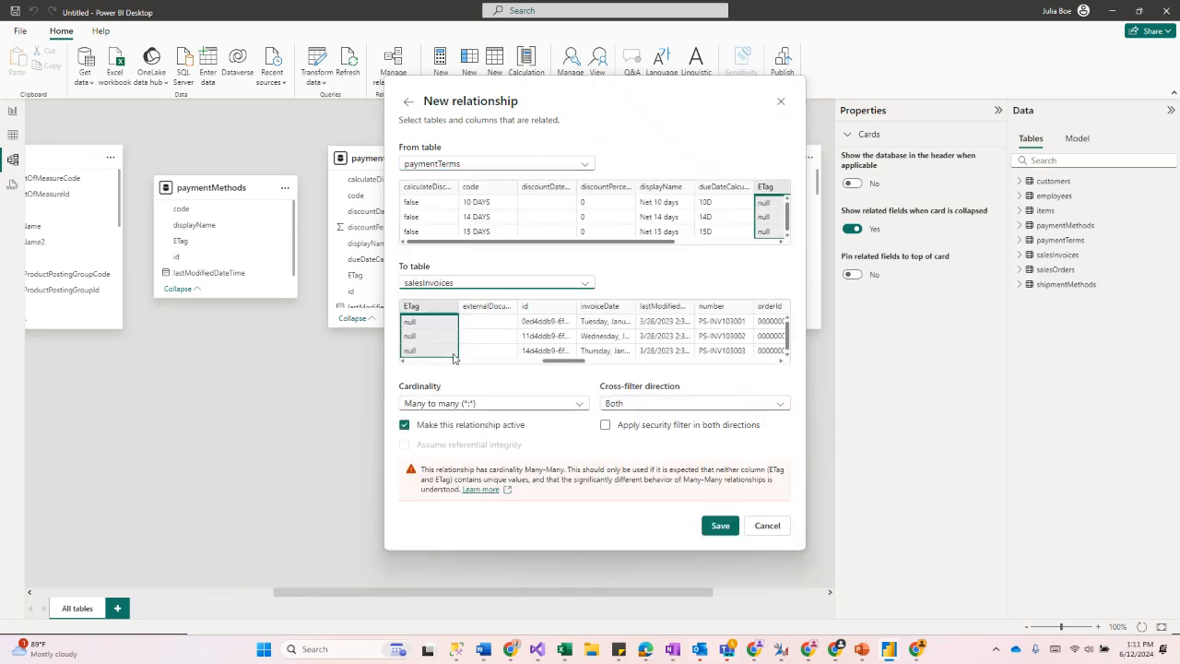
Step: Link the paymentTerms id column to the salesInvoices paymentTermsId column in the relationship
{"action": "left_click", "coordinate": [675, 204]}
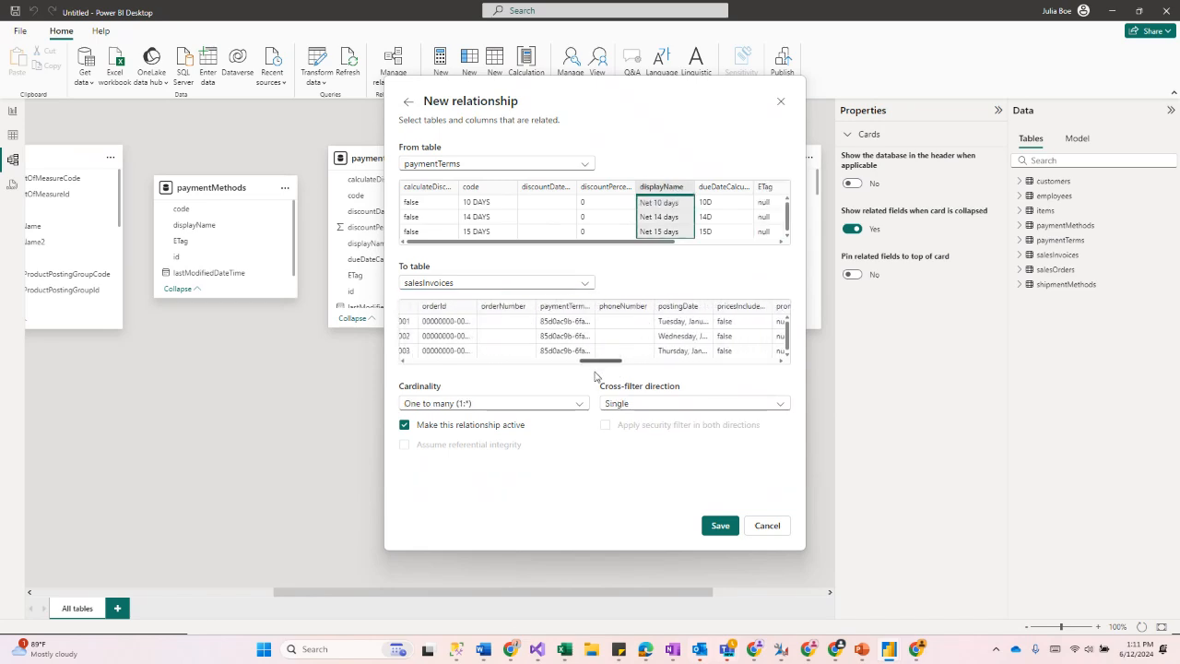
{"action": "left_click_drag", "start_coordinate": [567, 377], "coordinate": [532, 378]}
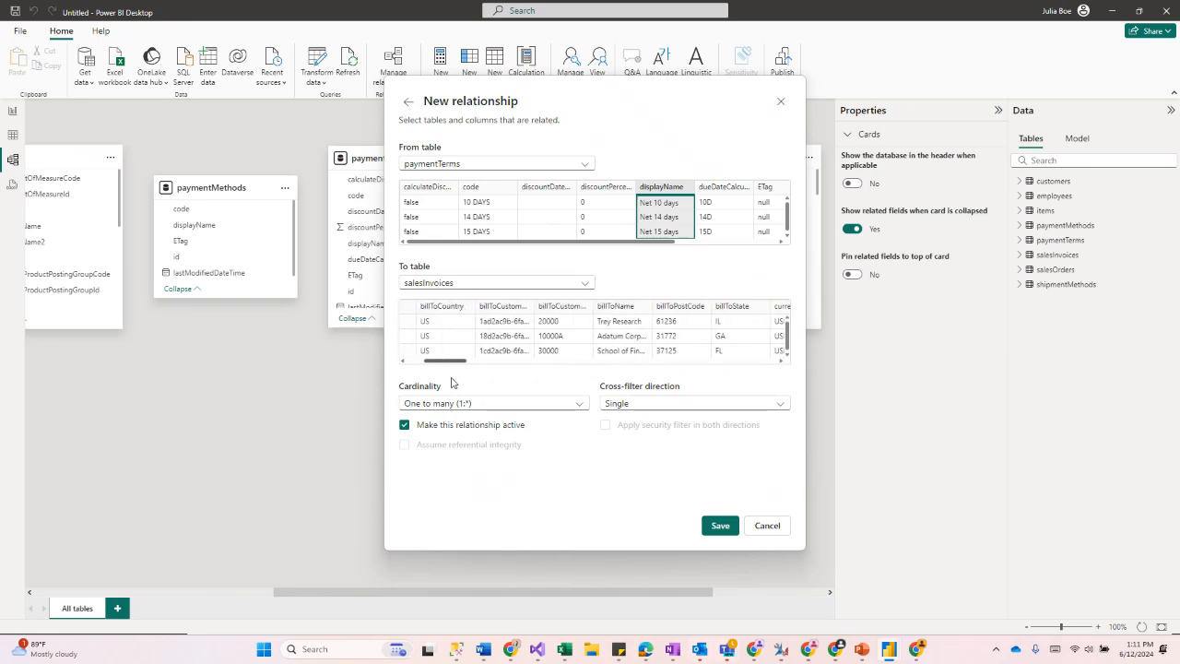
{"action": "left_click_drag", "start_coordinate": [430, 383], "coordinate": [565, 377]}
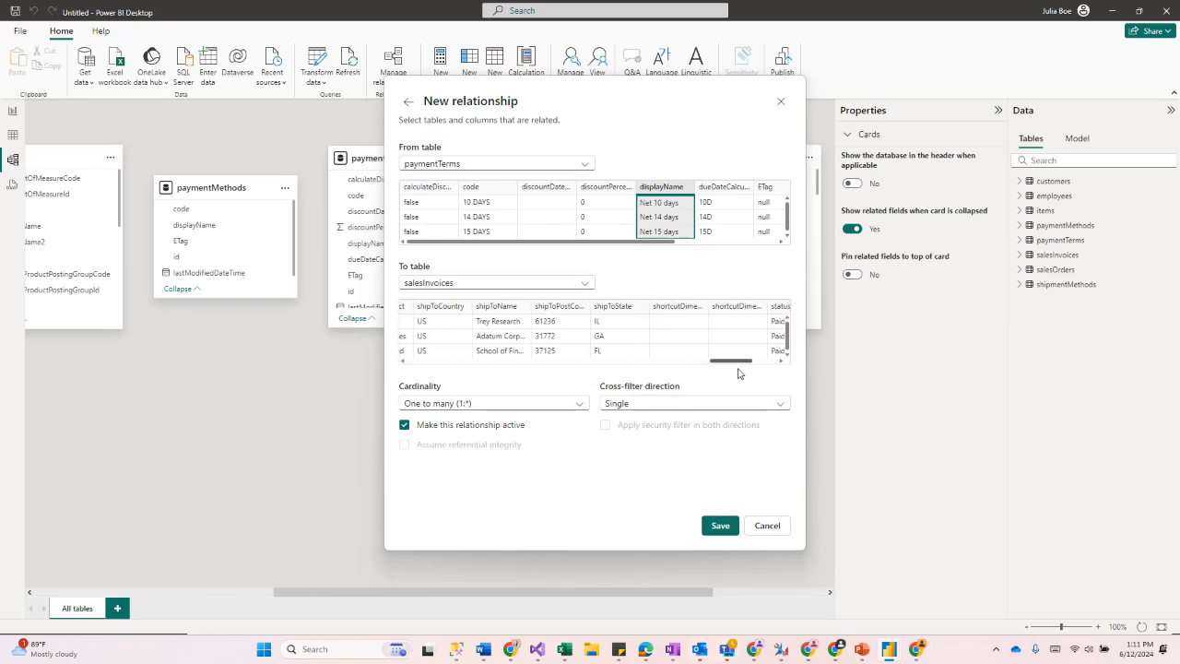
{"action": "left_click_drag", "start_coordinate": [764, 361], "coordinate": [709, 363]}
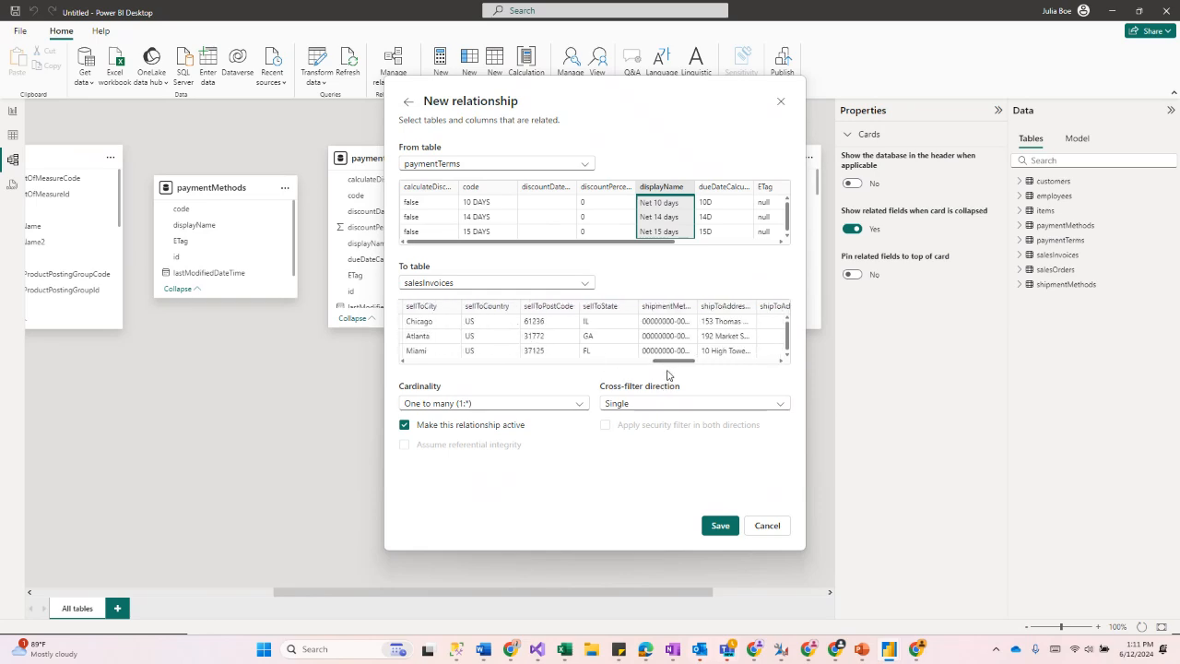
{"action": "left_click_drag", "start_coordinate": [648, 371], "coordinate": [610, 376]}
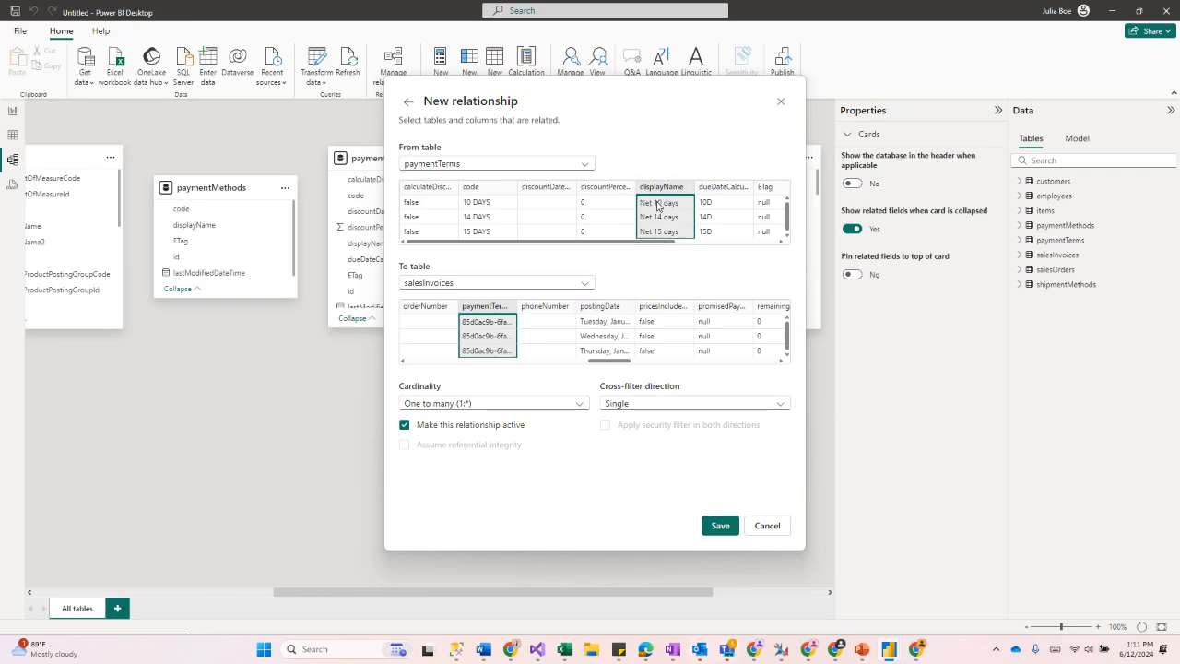
{"action": "left_click_drag", "start_coordinate": [605, 242], "coordinate": [735, 261]}
{"action": "left_click", "coordinate": [717, 199]}
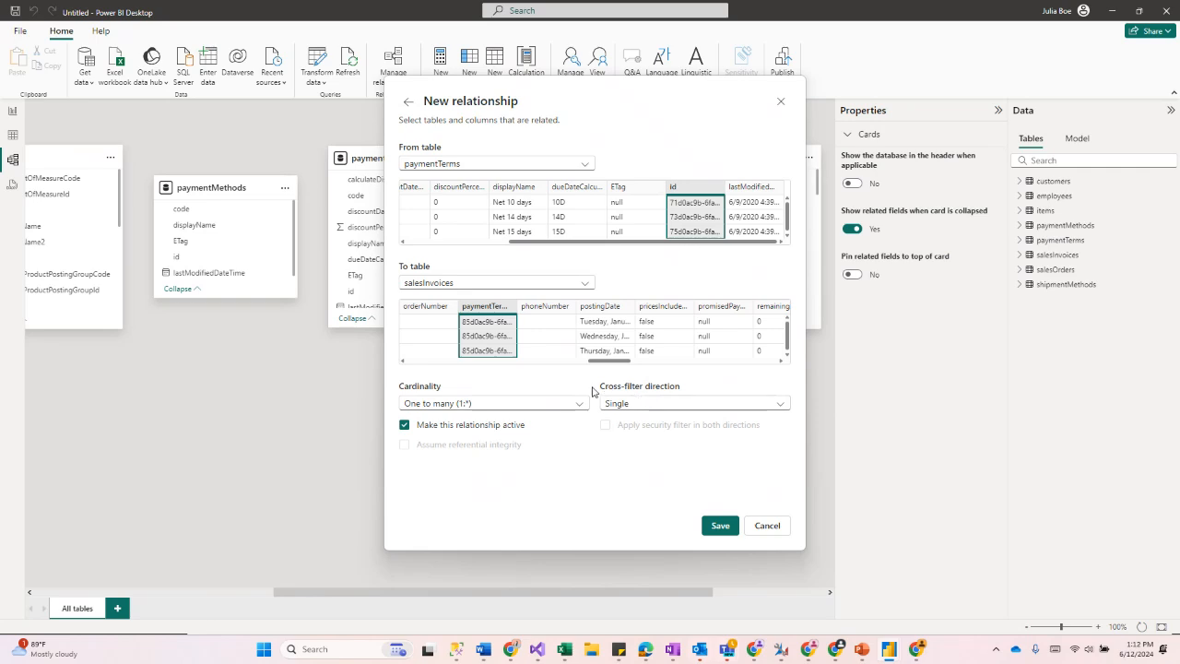
Step: Set the relationship's cross-filter direction to Both, save it, and return to the report
{"action": "left_click", "coordinate": [653, 403]}
{"action": "left_click", "coordinate": [653, 433]}
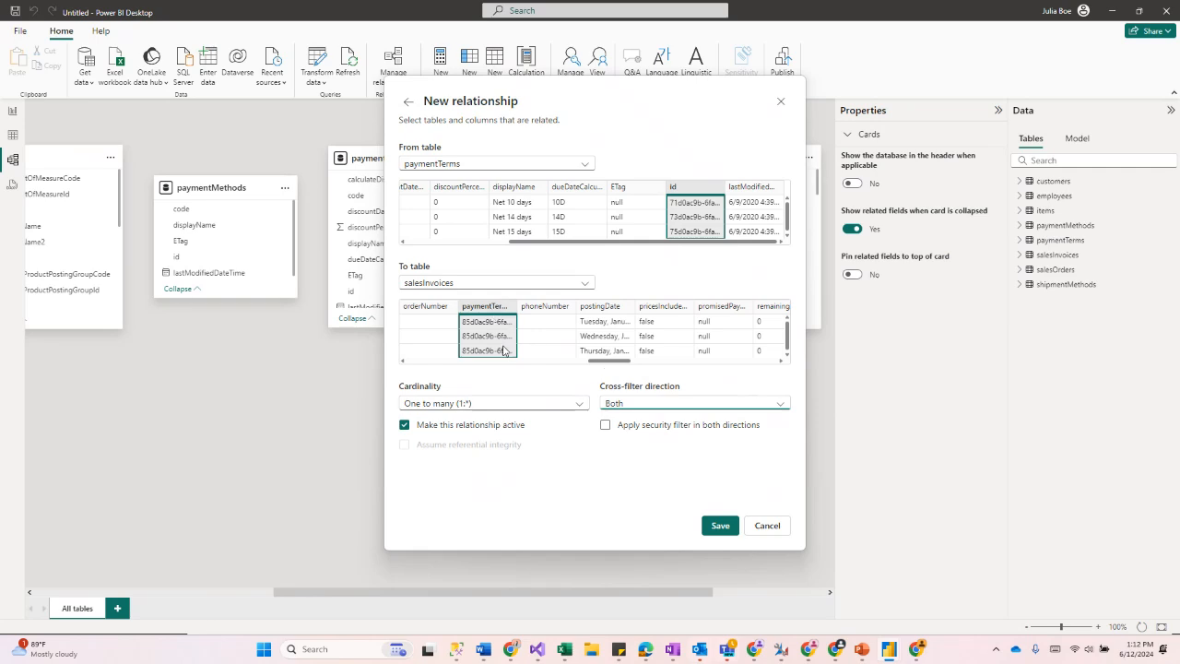
{"action": "left_click", "coordinate": [720, 525]}
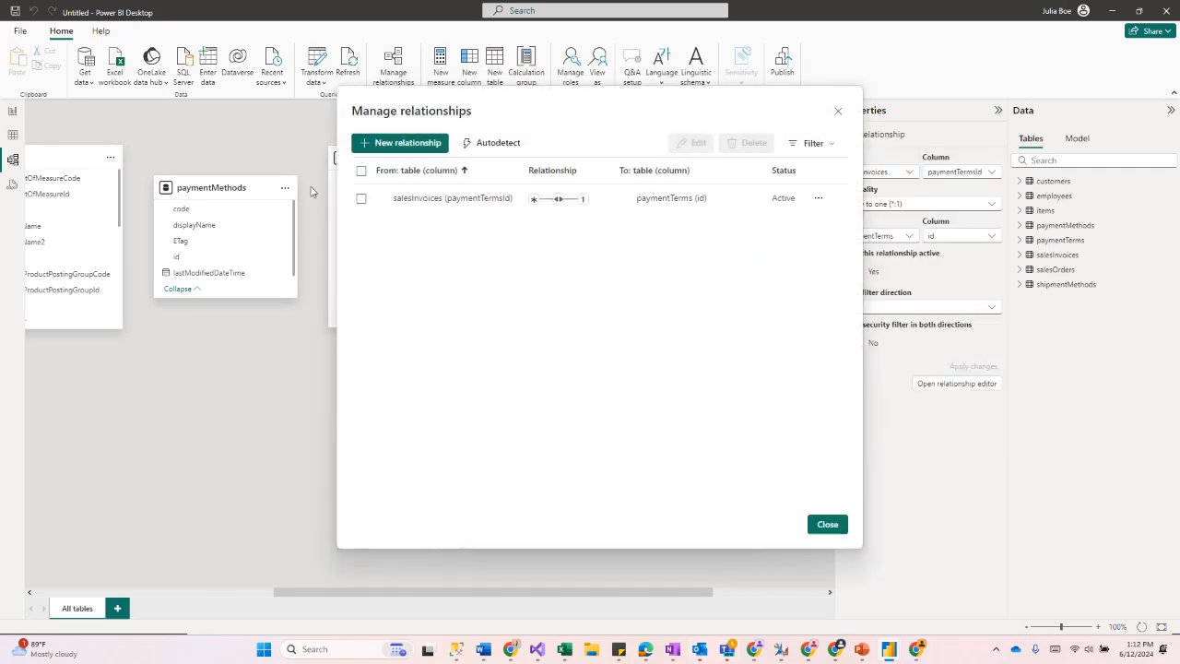
{"action": "left_click", "coordinate": [828, 524]}
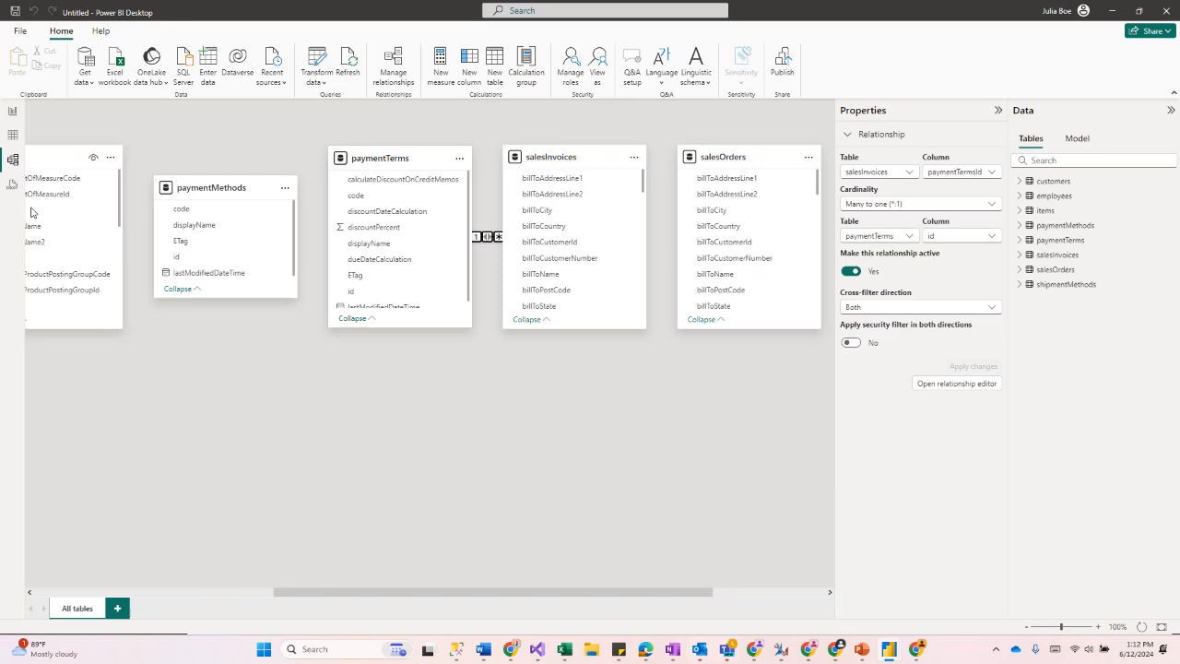
{"action": "left_click", "coordinate": [10, 111]}
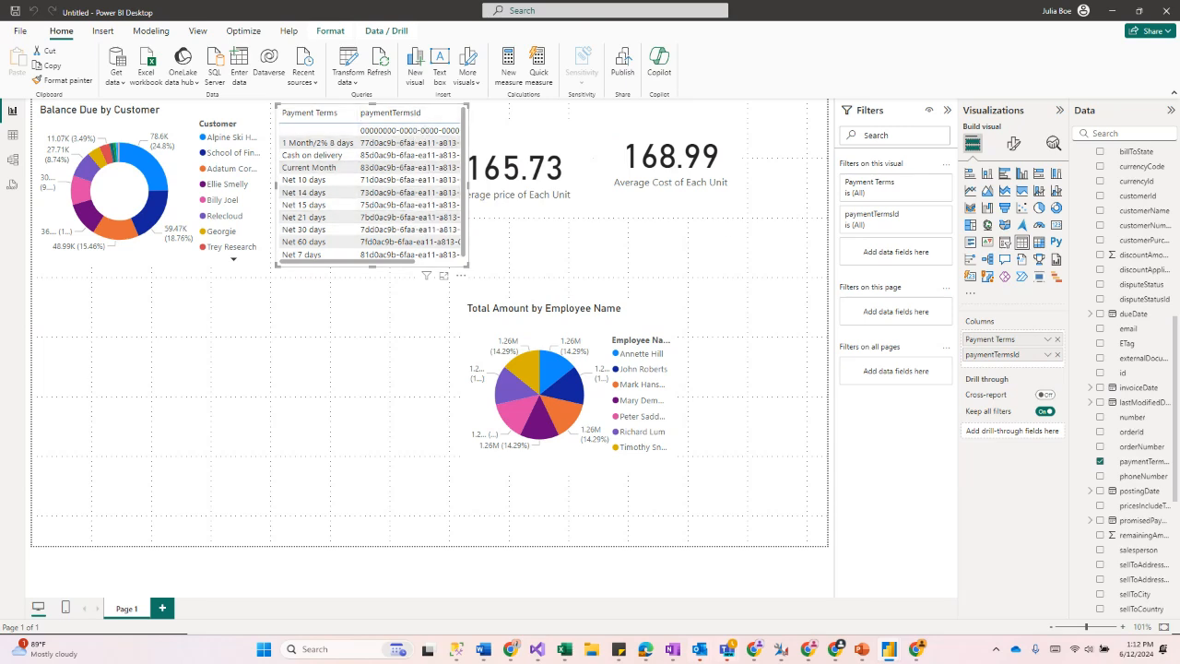
Step: Replace paymentTermsId in the payment terms table with salesInvoices totalAmountIncludingTax and widen the table
{"action": "left_click", "coordinate": [1101, 463]}
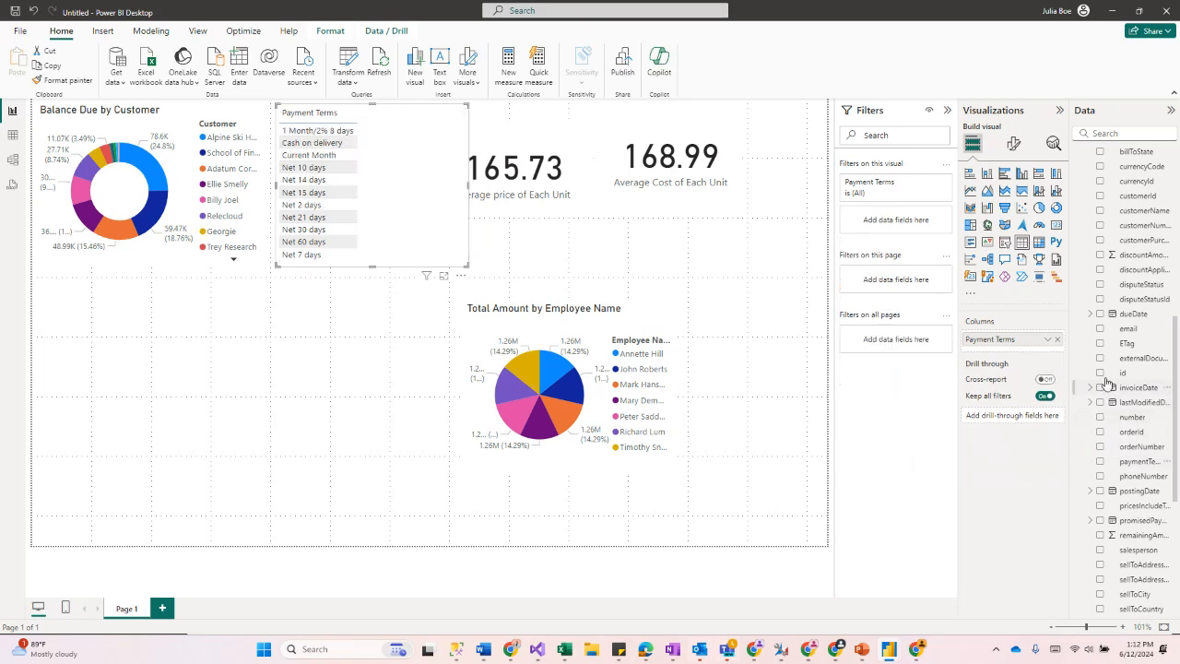
{"action": "scroll", "coordinate": [1107, 380], "scroll_direction": "up", "scroll_amount": 1}
{"action": "scroll", "coordinate": [1107, 377], "scroll_direction": "down", "scroll_amount": 5}
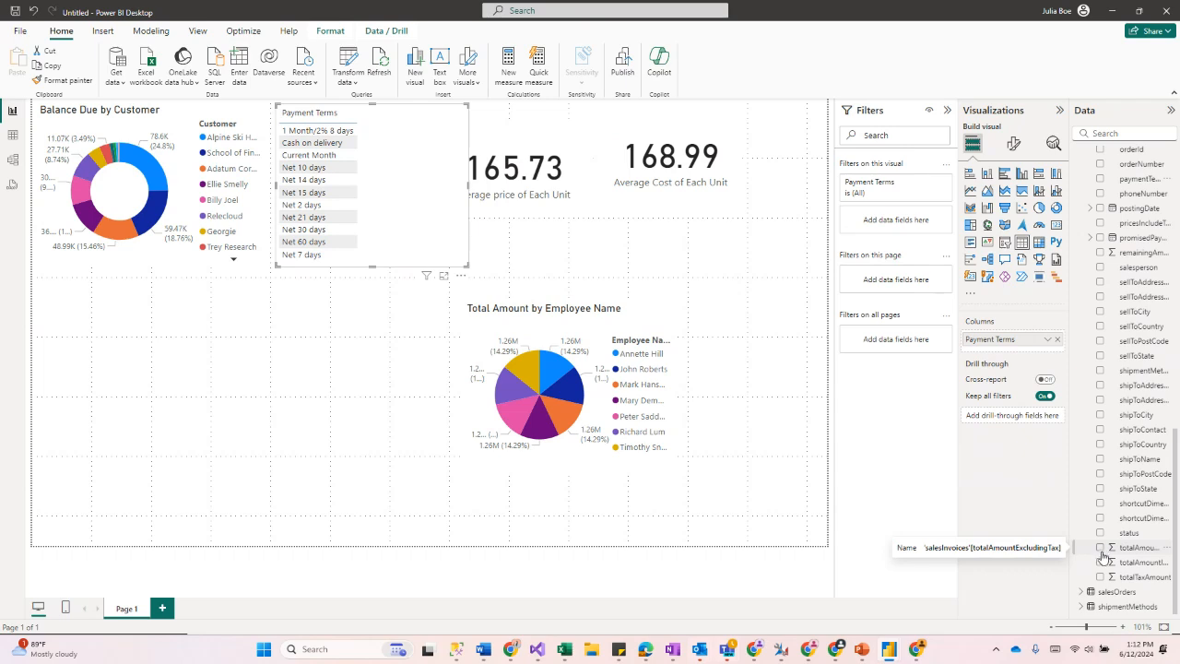
{"action": "left_click", "coordinate": [1100, 561]}
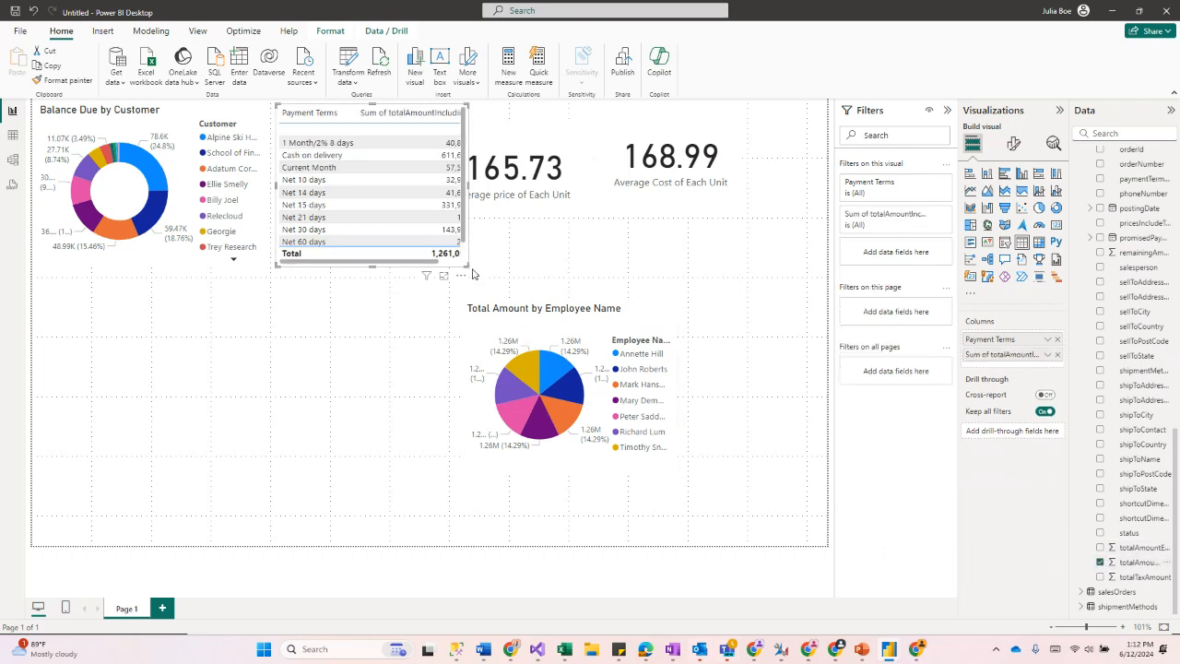
{"action": "left_click_drag", "start_coordinate": [481, 268], "coordinate": [557, 277]}
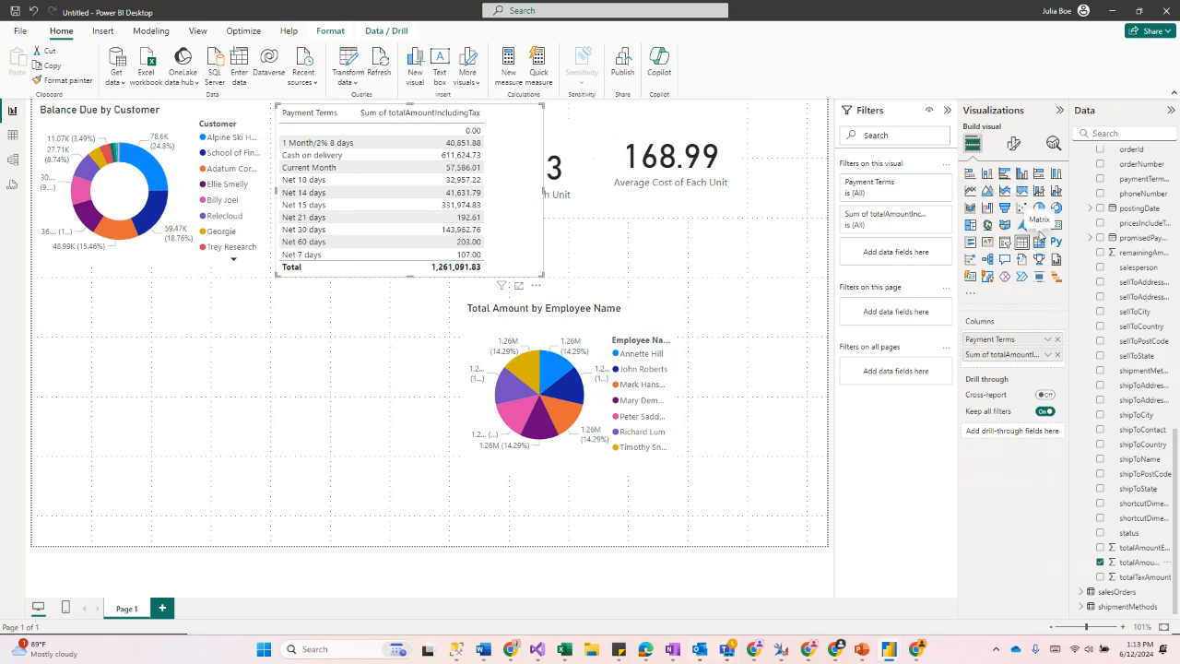
Step: Convert the payment terms table into a stacked bar chart and move it below the balance donut
{"action": "left_click", "coordinate": [1004, 173]}
{"action": "left_click_drag", "start_coordinate": [487, 233], "coordinate": [240, 422]}
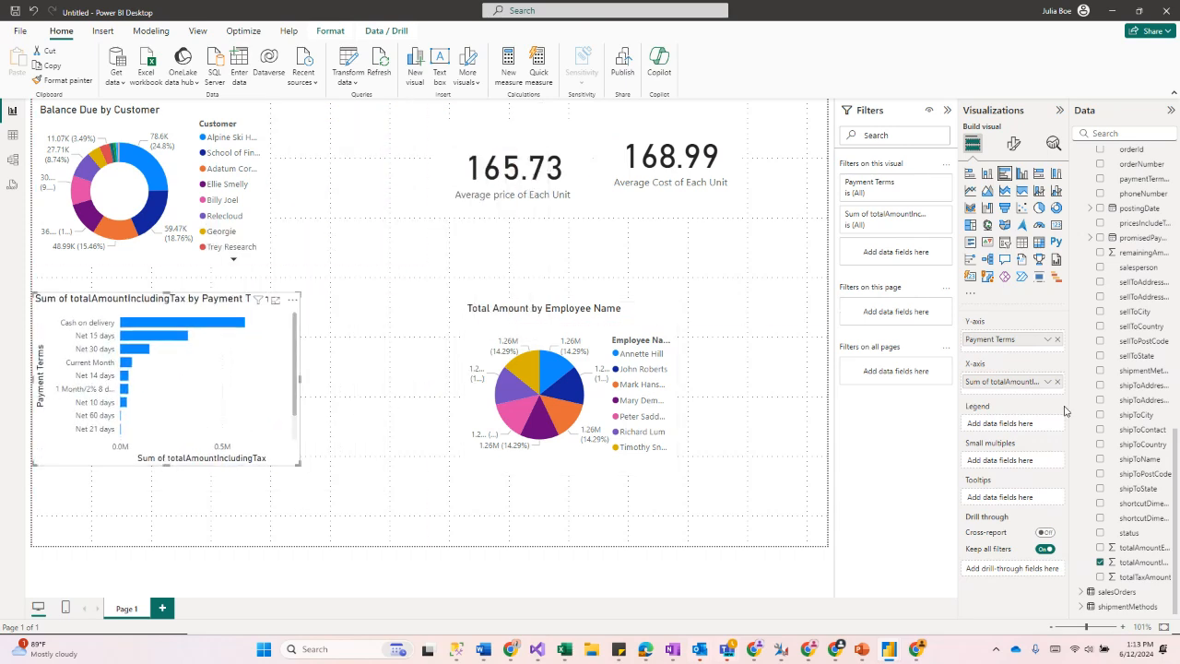
Step: Add the salesInvoices sellToState field to the bar chart and enlarge the chart
{"action": "scroll", "coordinate": [1133, 380], "scroll_direction": "up", "scroll_amount": 5}
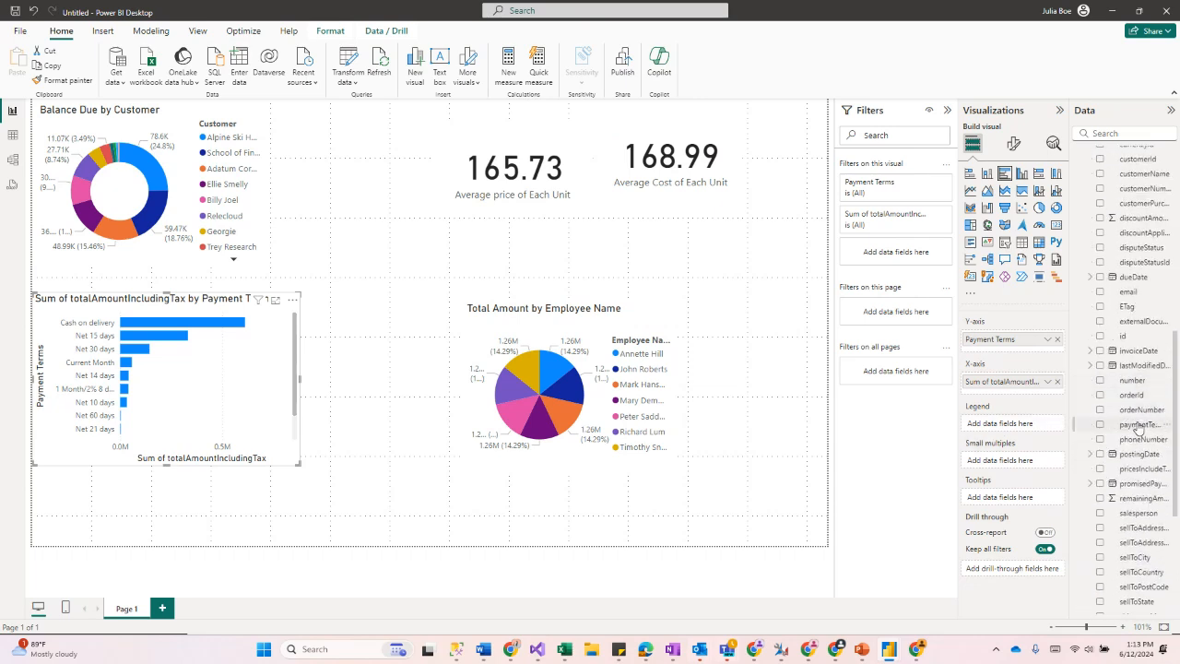
{"action": "scroll", "coordinate": [1133, 427], "scroll_direction": "down", "scroll_amount": 3}
{"action": "scroll", "coordinate": [1132, 429], "scroll_direction": "down", "scroll_amount": 3}
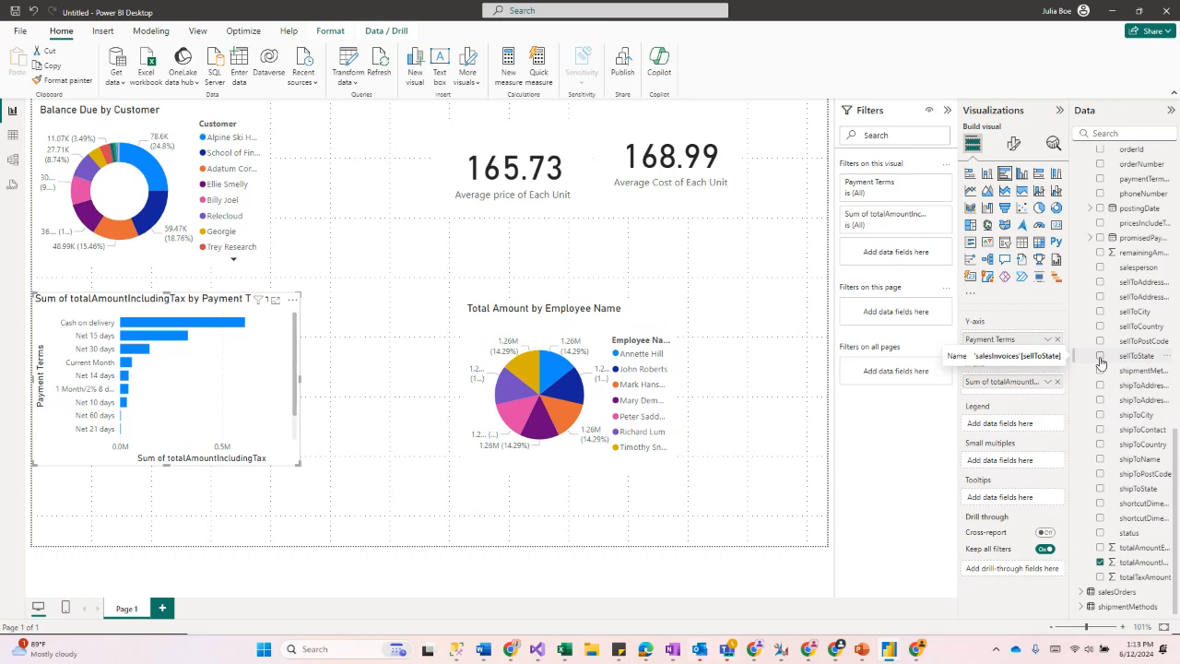
{"action": "left_click", "coordinate": [1100, 359]}
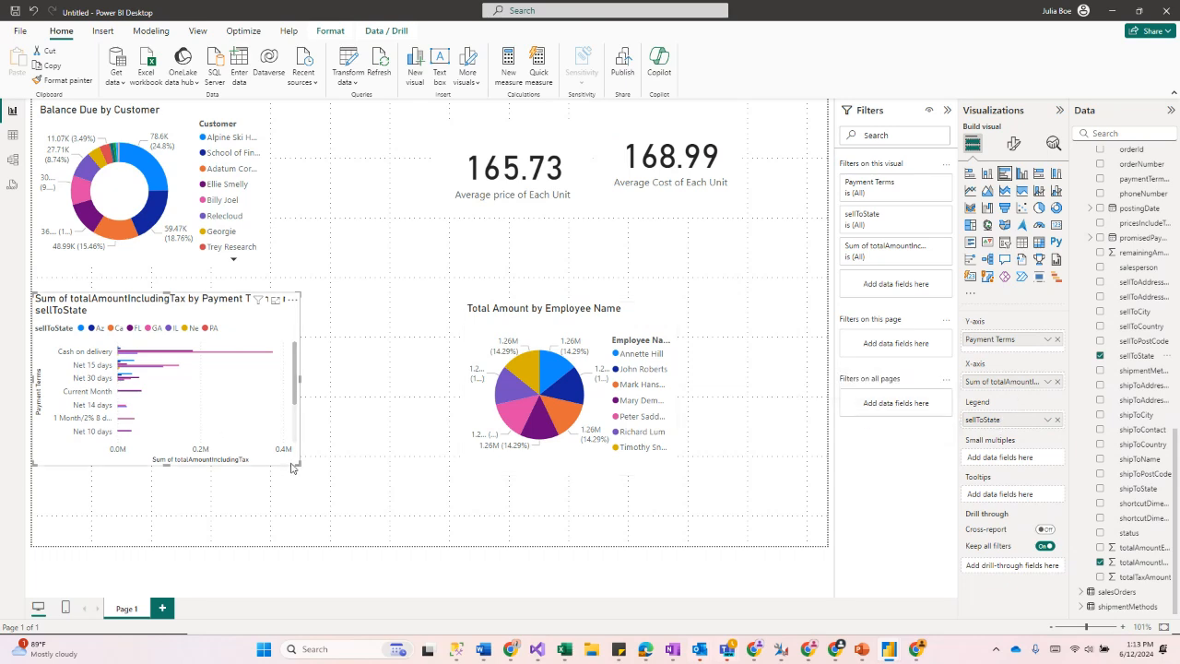
{"action": "left_click_drag", "start_coordinate": [298, 463], "coordinate": [349, 504]}
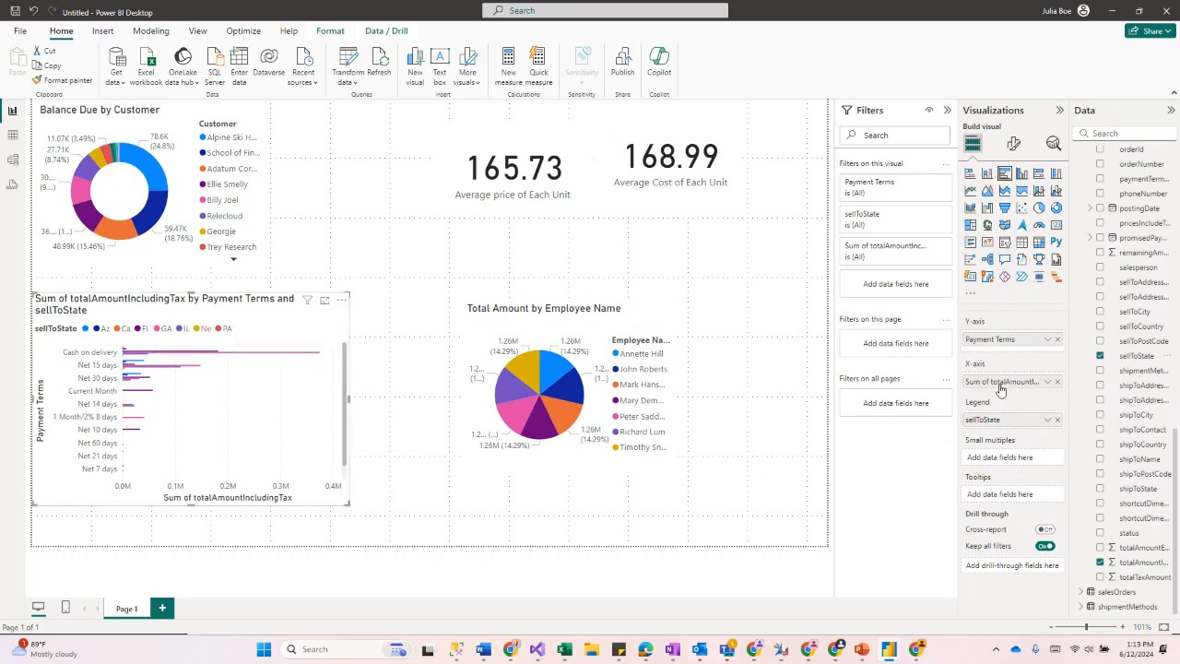
Step: Put sellToState on the bar chart's Y-axis and move Payment Terms into its legend
{"action": "mouse_move", "coordinate": [992, 340]}
{"action": "left_mouse_down"}
{"action": "mouse_move", "coordinate": [996, 449]}
{"action": "mouse_move", "coordinate": [996, 339]}
{"action": "mouse_move", "coordinate": [1000, 351]}
{"action": "left_mouse_up"}
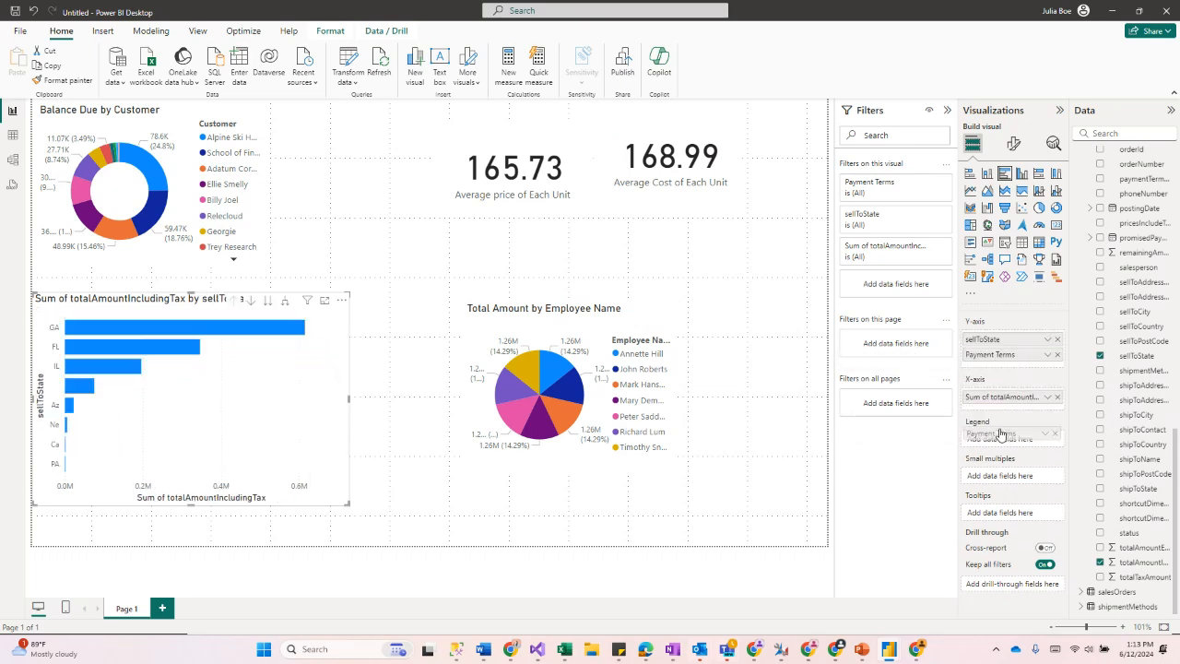
{"action": "left_click_drag", "start_coordinate": [996, 354], "coordinate": [999, 440]}
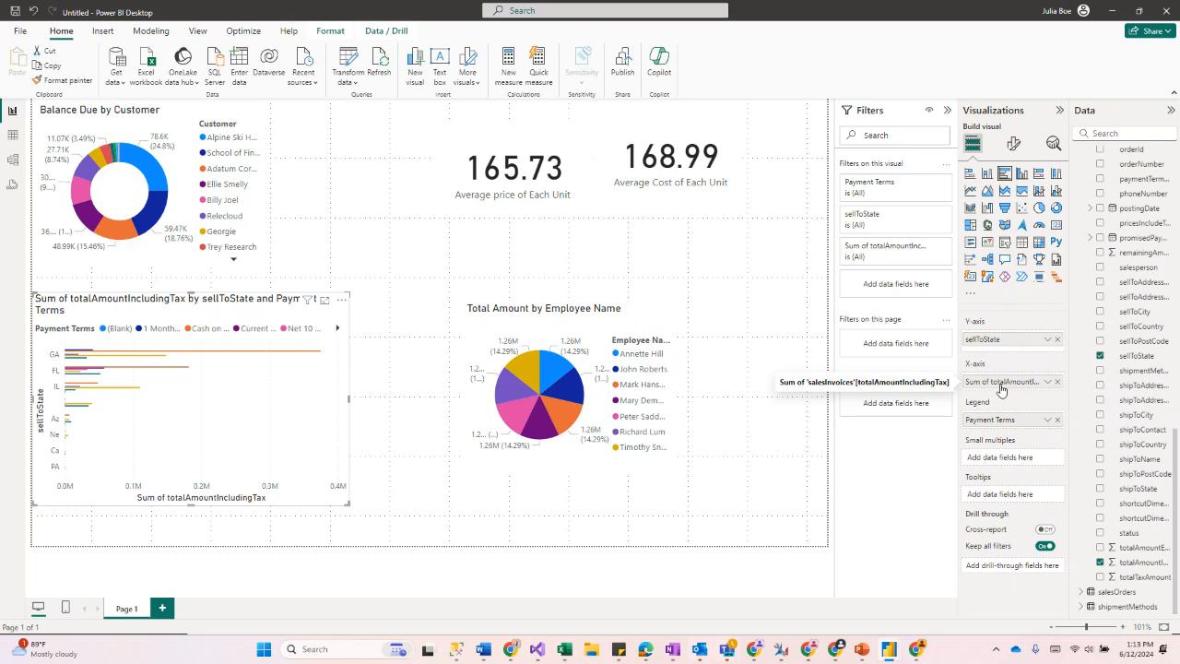
{"action": "mouse_move", "coordinate": [1002, 394]}
{"action": "left_mouse_down"}
{"action": "mouse_move", "coordinate": [1002, 440]}
{"action": "mouse_move", "coordinate": [1003, 395]}
{"action": "left_mouse_up"}
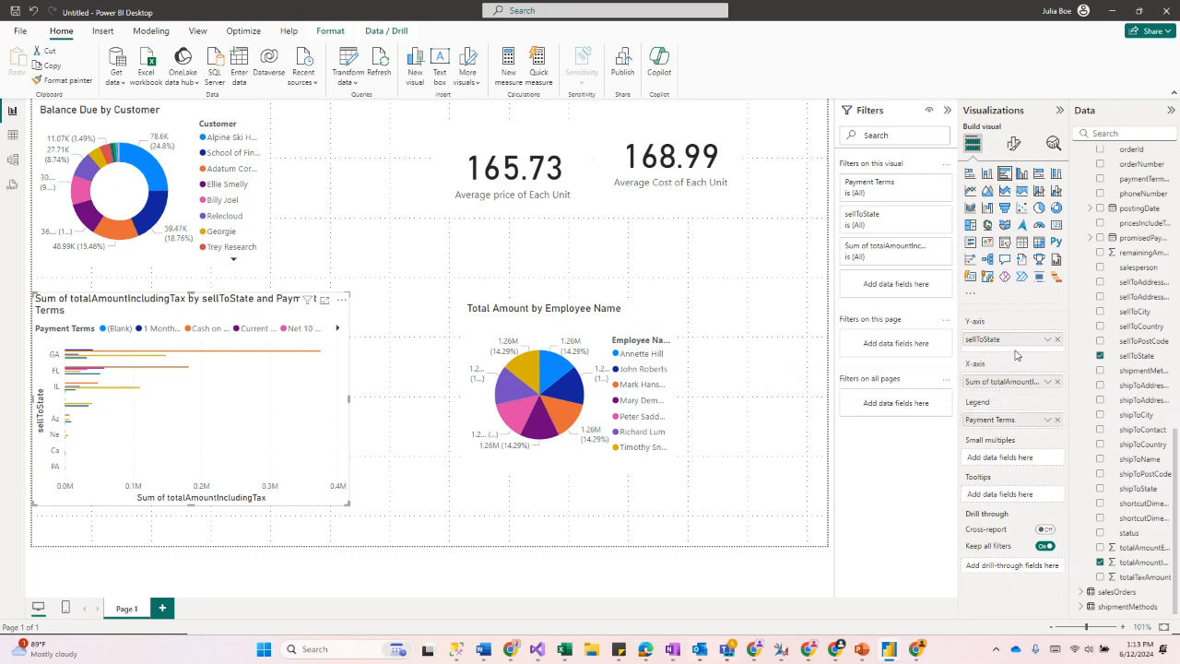
{"action": "mouse_move", "coordinate": [1012, 344]}
{"action": "left_mouse_down"}
{"action": "mouse_move", "coordinate": [1007, 357]}
{"action": "mouse_move", "coordinate": [1008, 344]}
{"action": "left_mouse_up"}
{"action": "left_click_drag", "start_coordinate": [1021, 426], "coordinate": [1018, 450]}
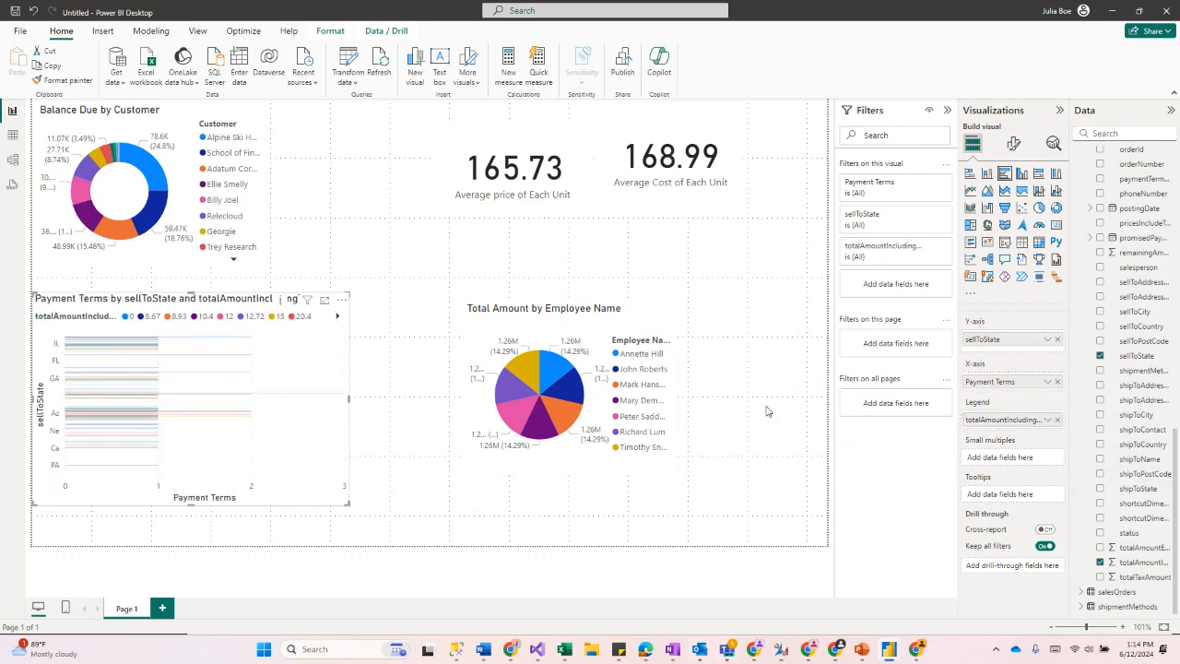
{"action": "left_click_drag", "start_coordinate": [988, 419], "coordinate": [982, 388]}
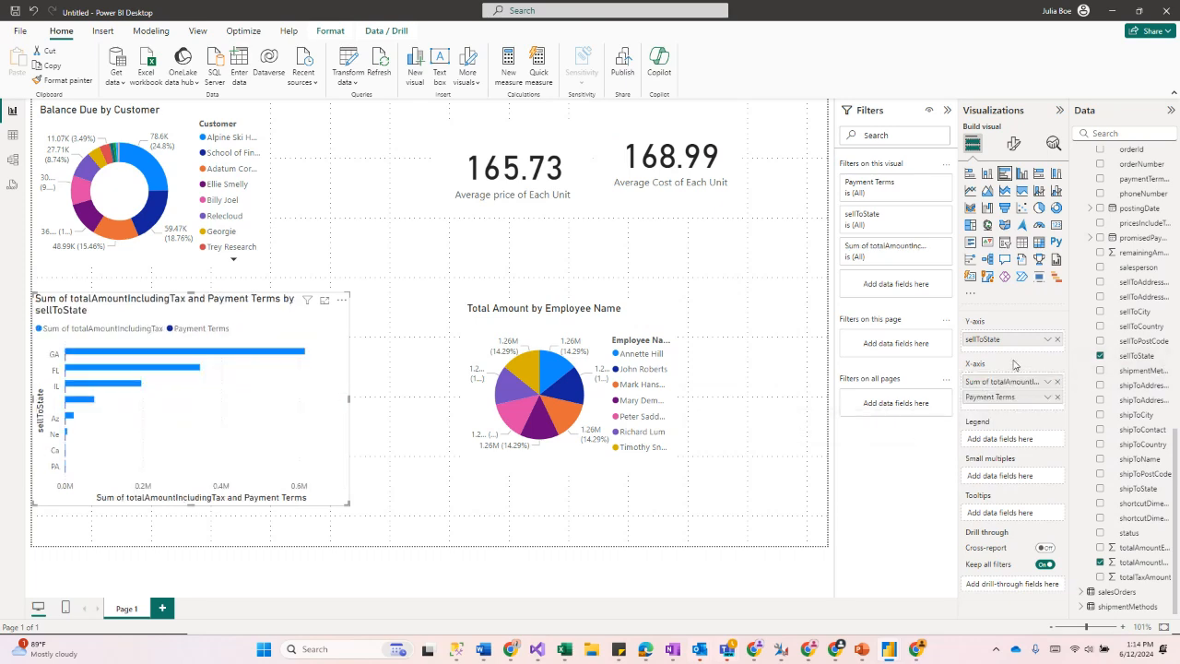
{"action": "mouse_move", "coordinate": [1014, 391]}
{"action": "left_mouse_down"}
{"action": "mouse_move", "coordinate": [1018, 356]}
{"action": "mouse_move", "coordinate": [1008, 395]}
{"action": "left_mouse_up"}
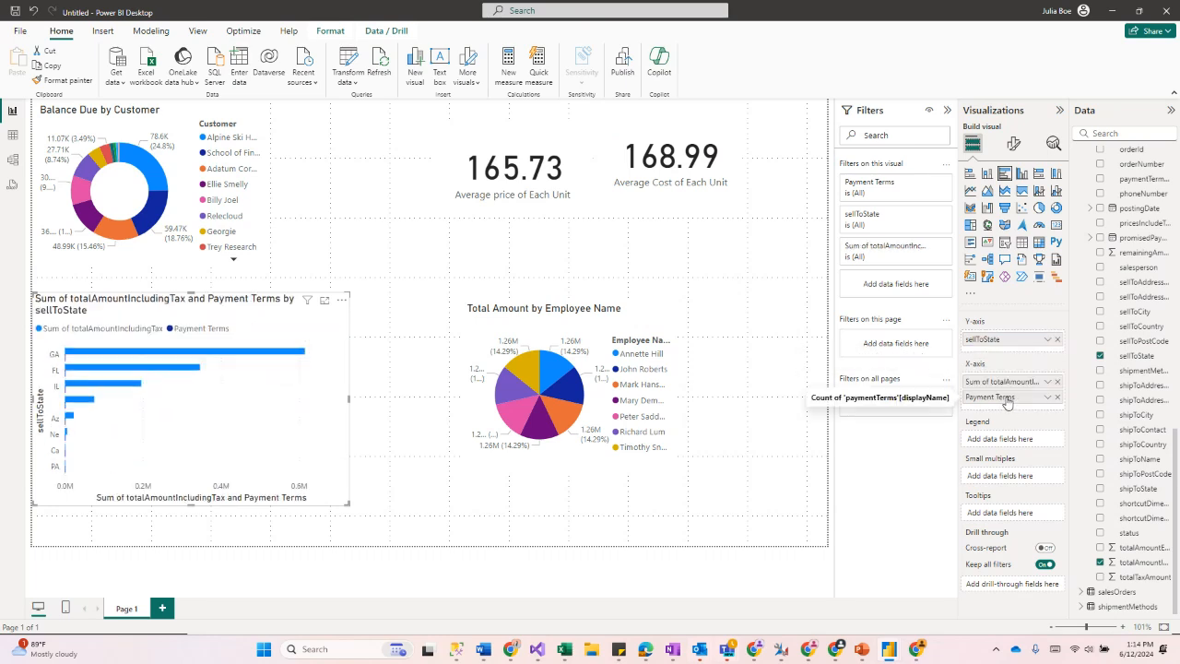
{"action": "left_click", "coordinate": [129, 352]}
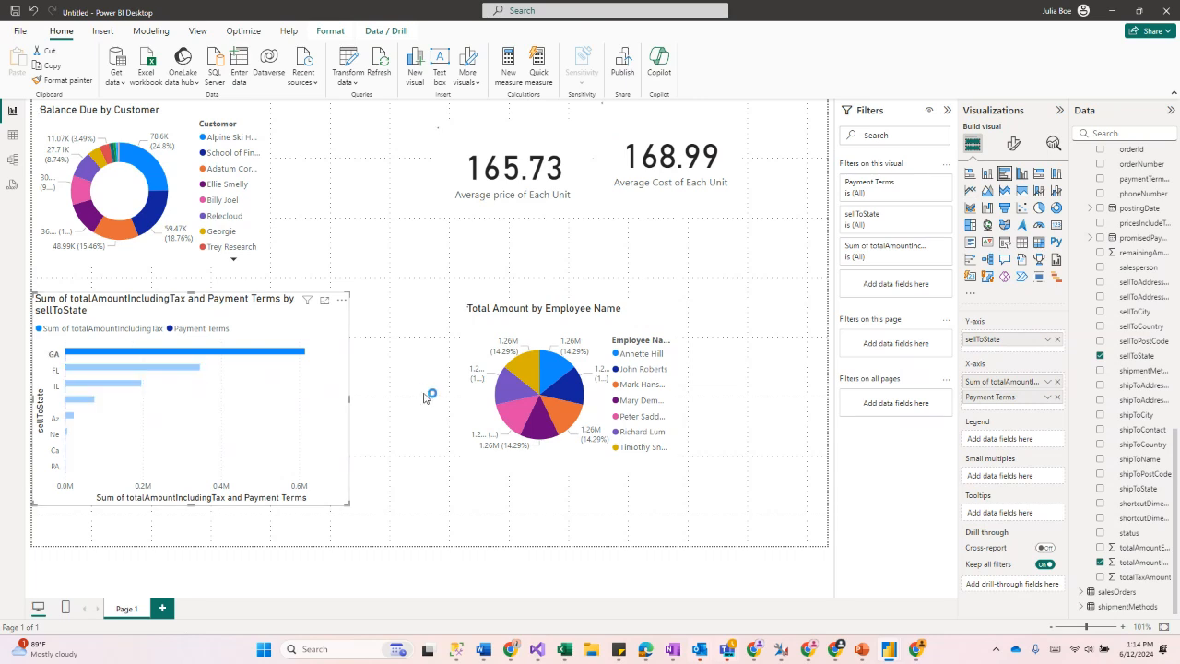
{"action": "left_click", "coordinate": [209, 330]}
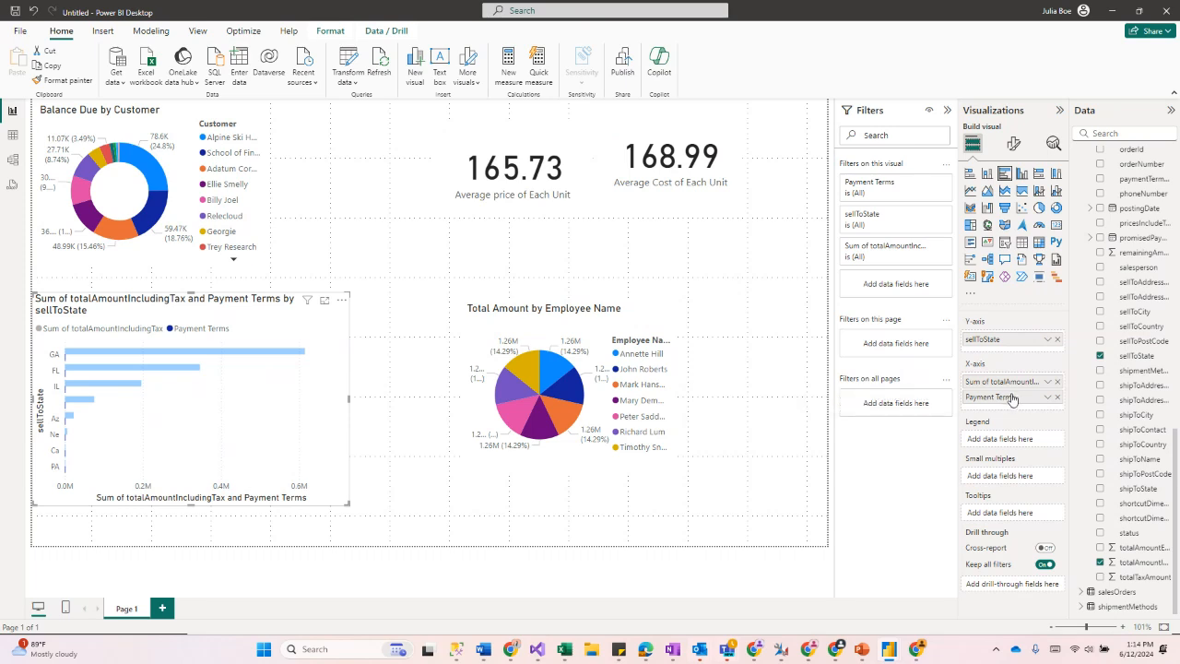
{"action": "left_click_drag", "start_coordinate": [1011, 403], "coordinate": [1002, 441]}
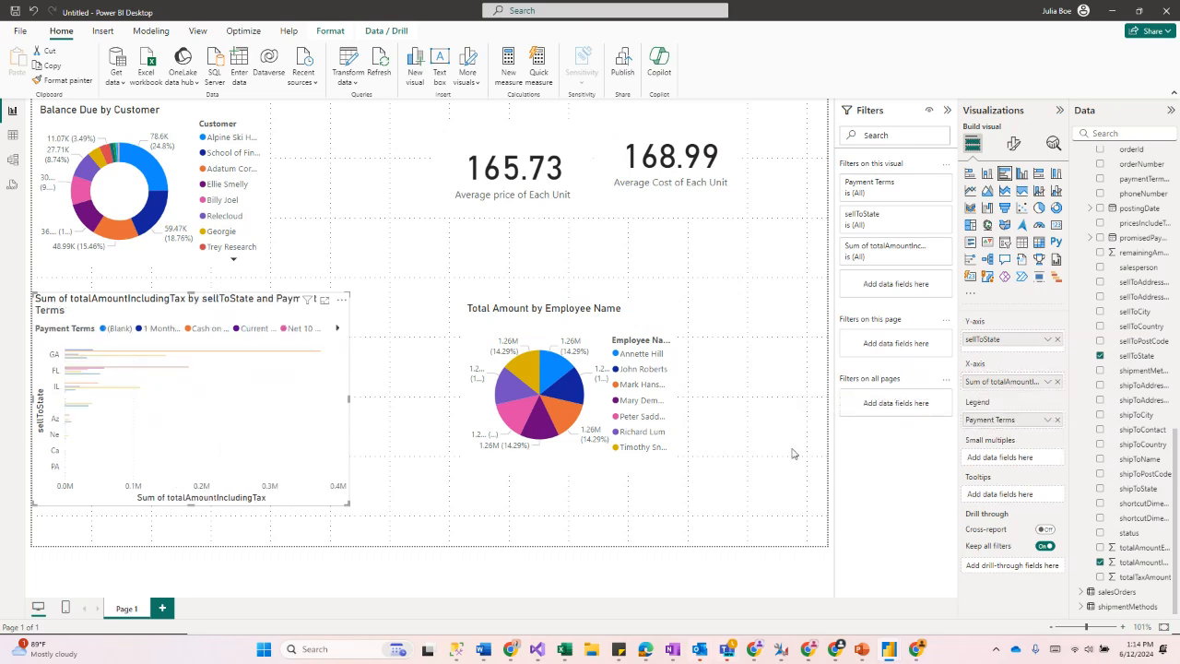
Step: Widen the bar chart and switch it to a 100% stacked bar chart
{"action": "left_click_drag", "start_coordinate": [357, 510], "coordinate": [418, 525]}
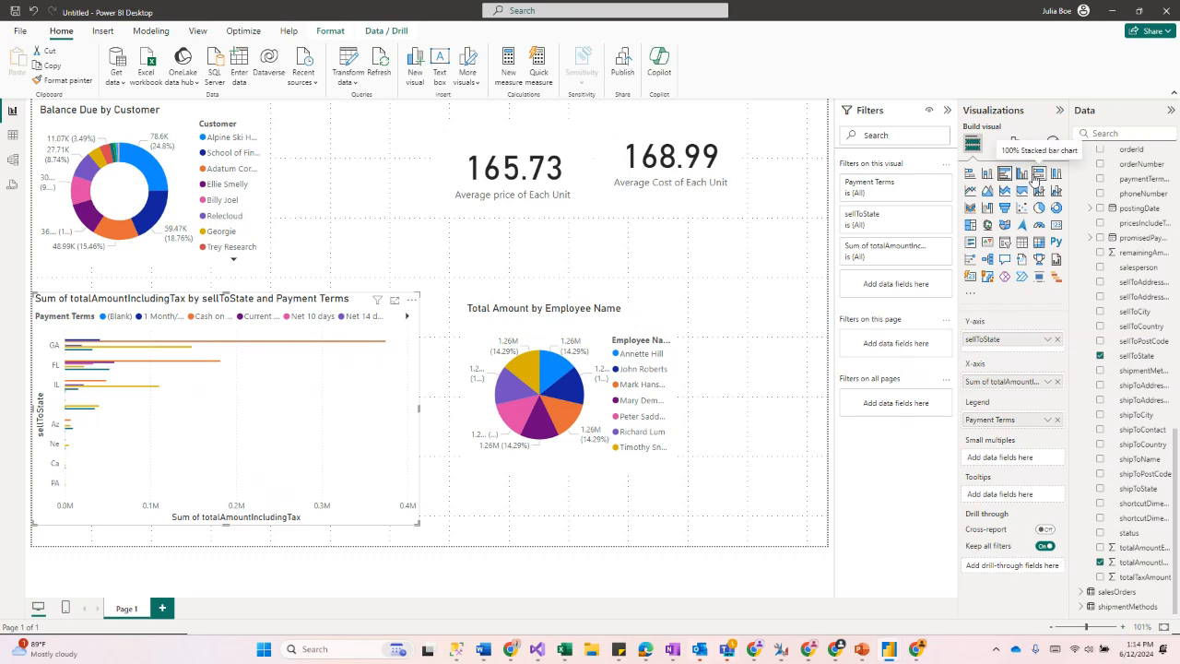
{"action": "left_click", "coordinate": [1039, 174]}
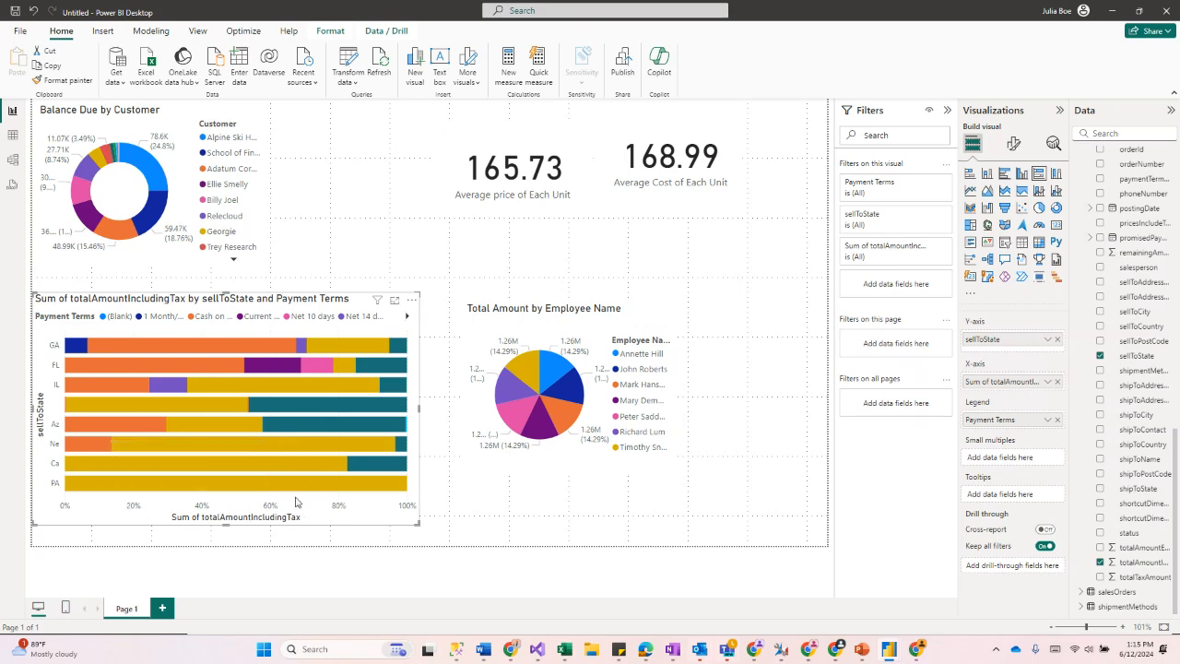
Step: Try Count and Average aggregations for the chart's totalAmountIncludingTax values, then revert to Sum
{"action": "left_click", "coordinate": [1047, 382]}
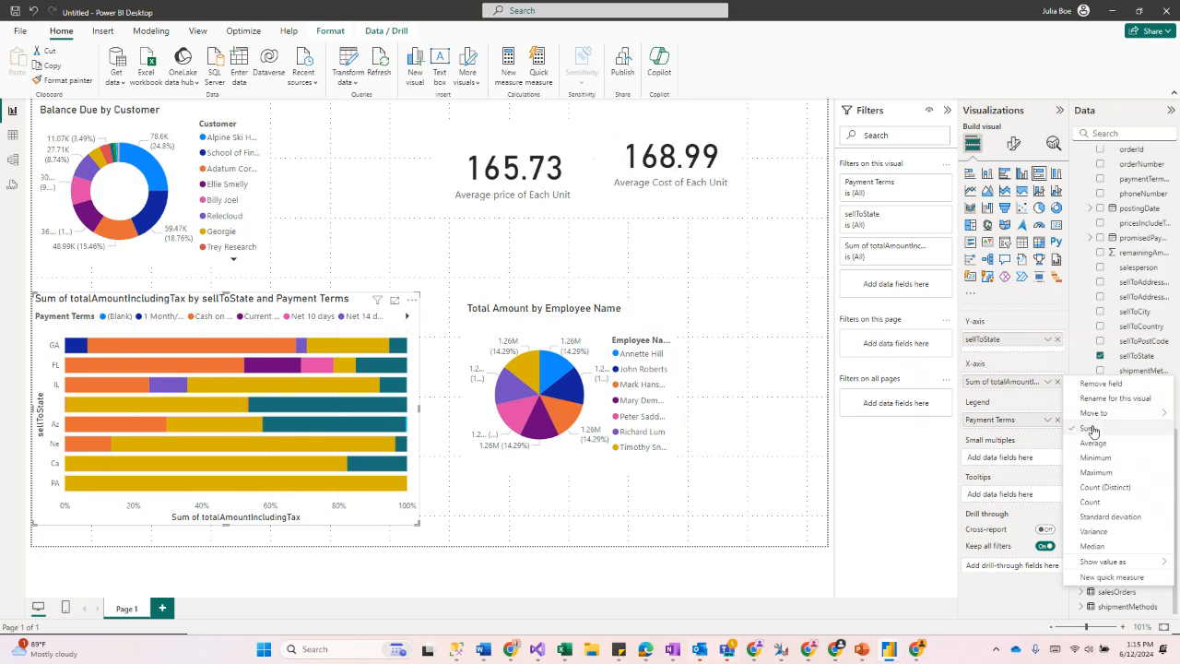
{"action": "left_click", "coordinate": [1091, 502]}
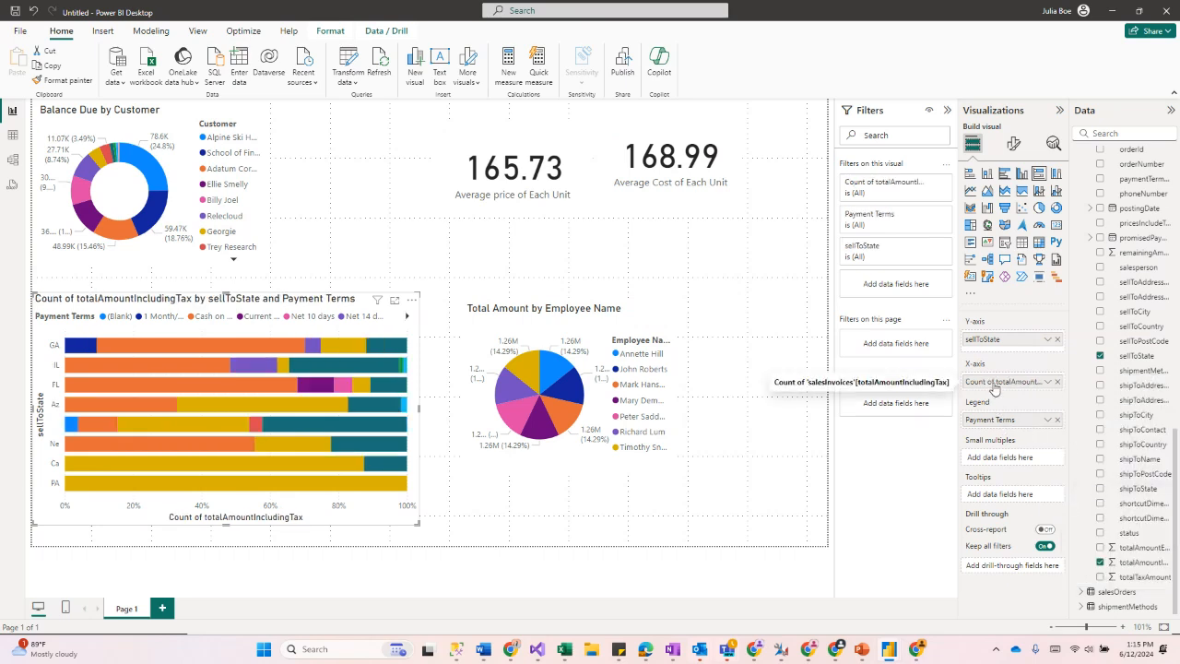
{"action": "left_click", "coordinate": [1048, 382]}
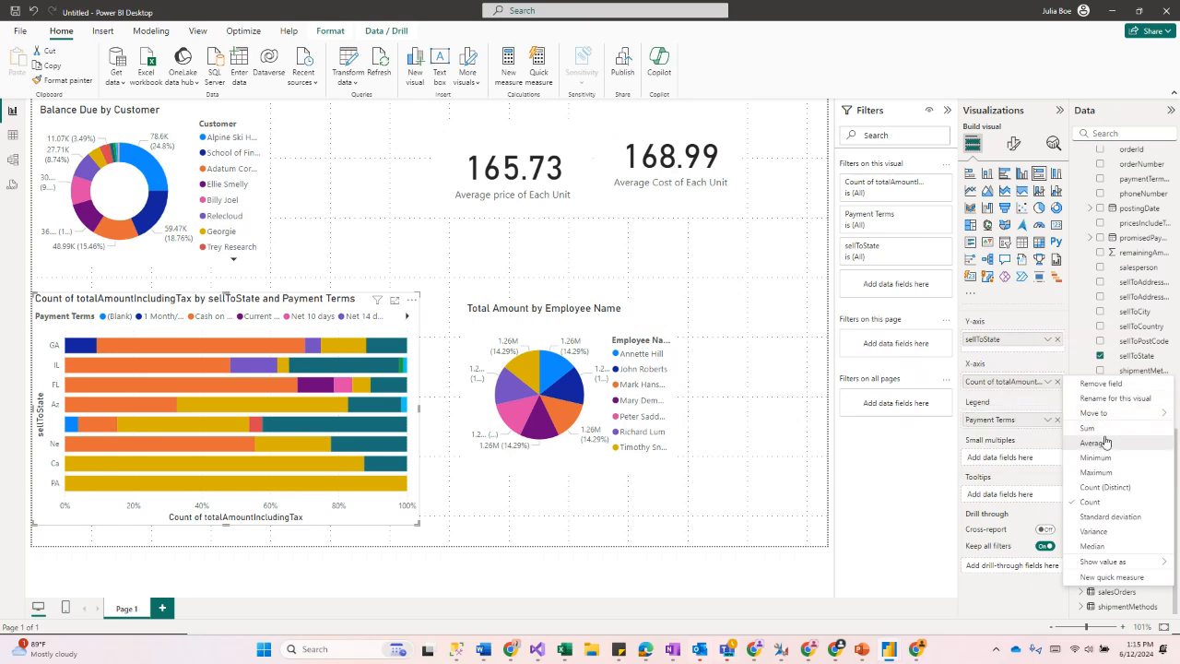
{"action": "left_click", "coordinate": [1107, 442]}
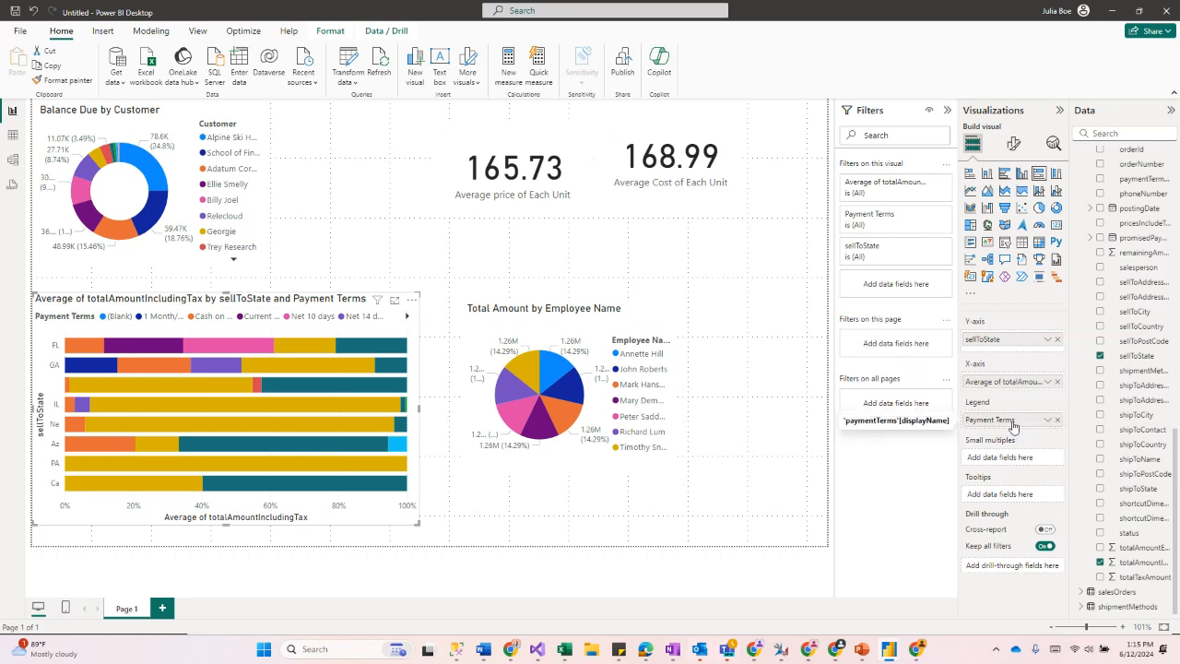
{"action": "left_click_drag", "start_coordinate": [1015, 392], "coordinate": [1015, 358]}
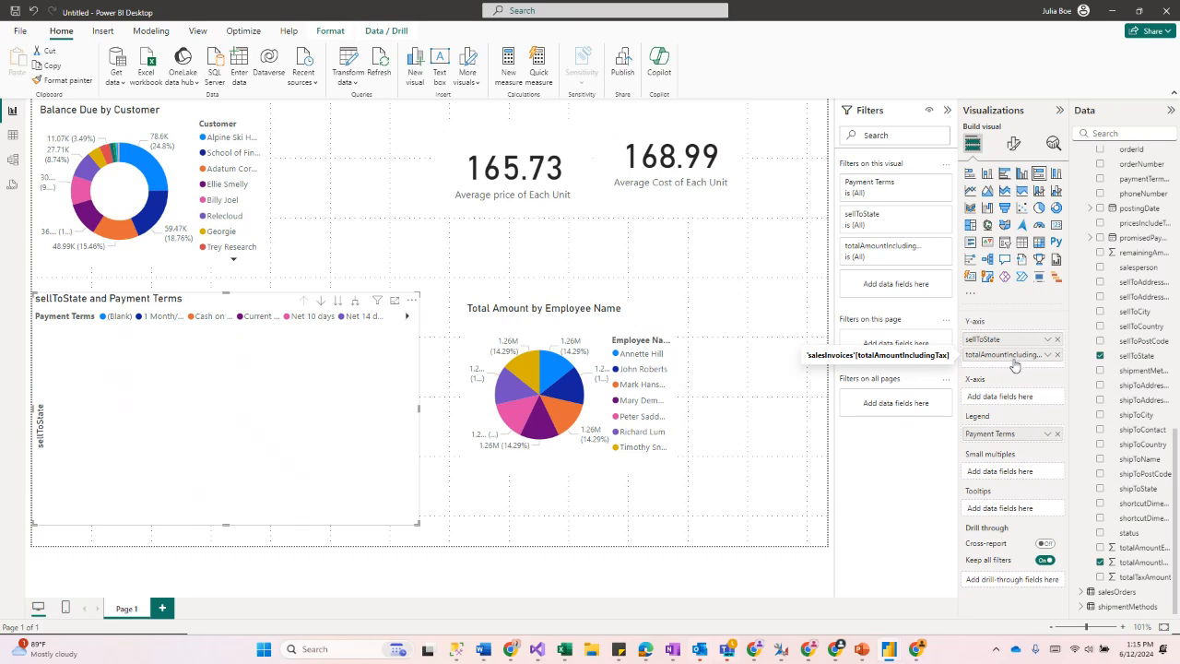
{"action": "left_click_drag", "start_coordinate": [1013, 361], "coordinate": [1020, 394]}
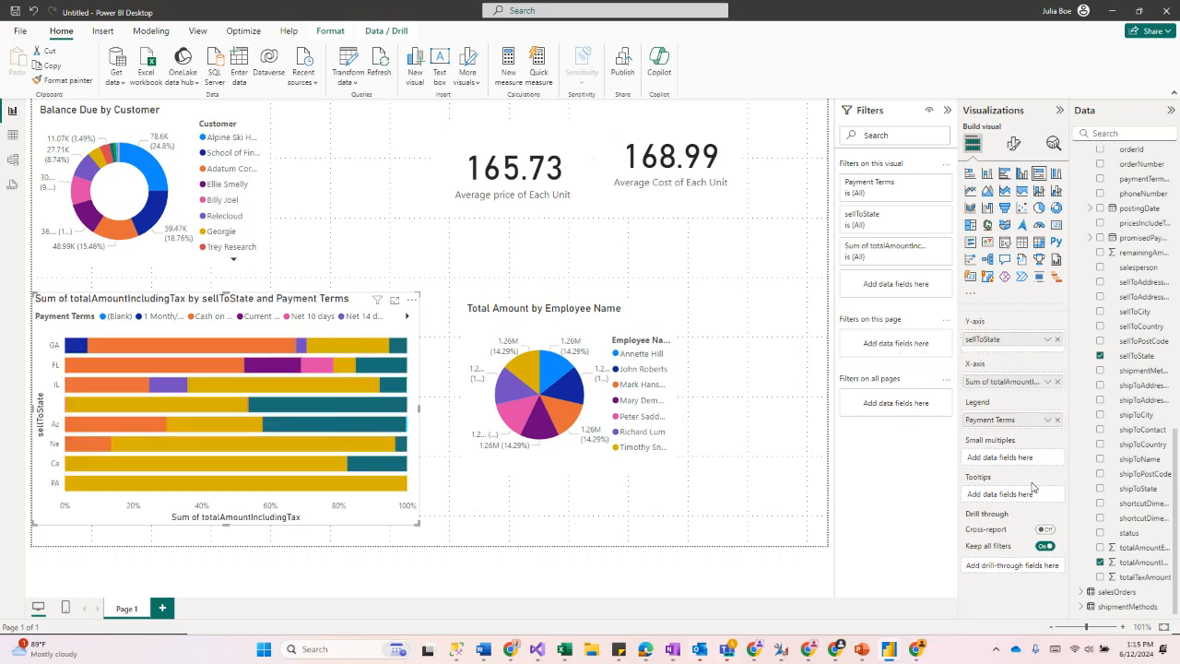
{"action": "right_click", "coordinate": [993, 381]}
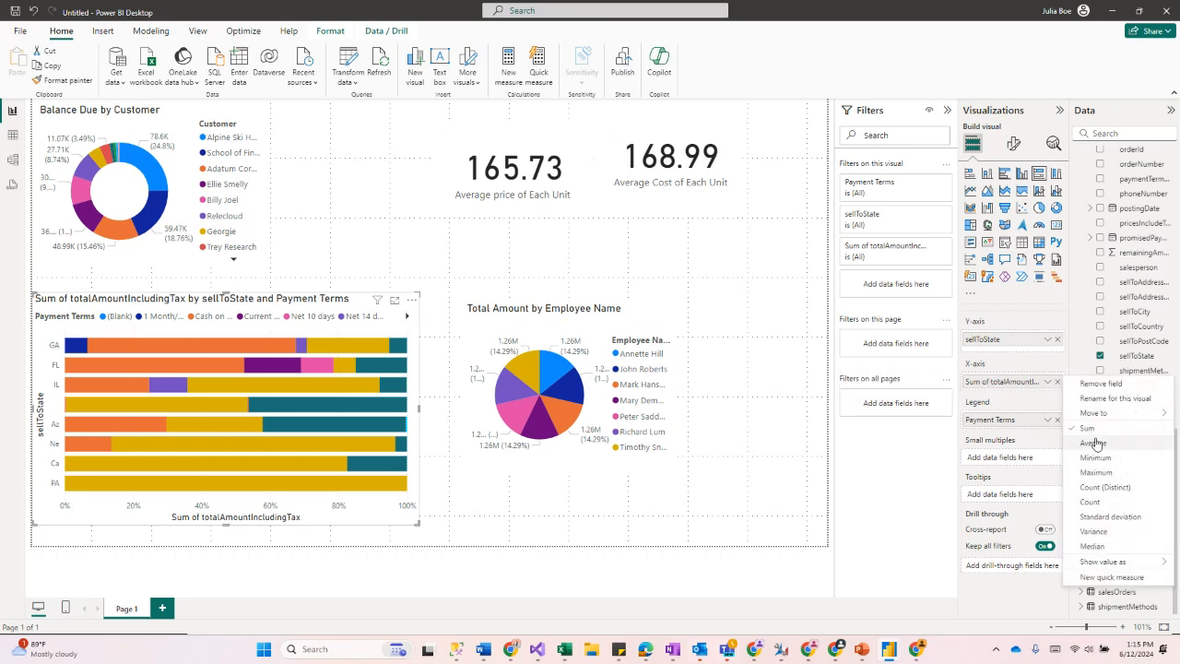
{"action": "mouse_move", "coordinate": [1093, 413]}
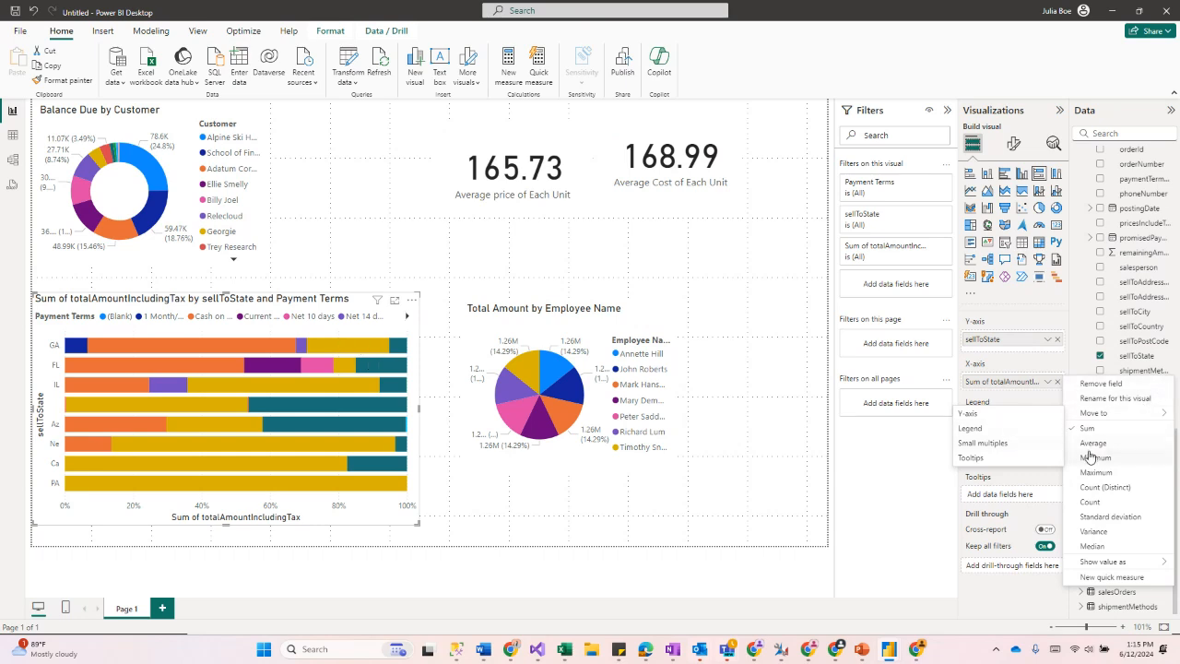
{"action": "left_click", "coordinate": [889, 516]}
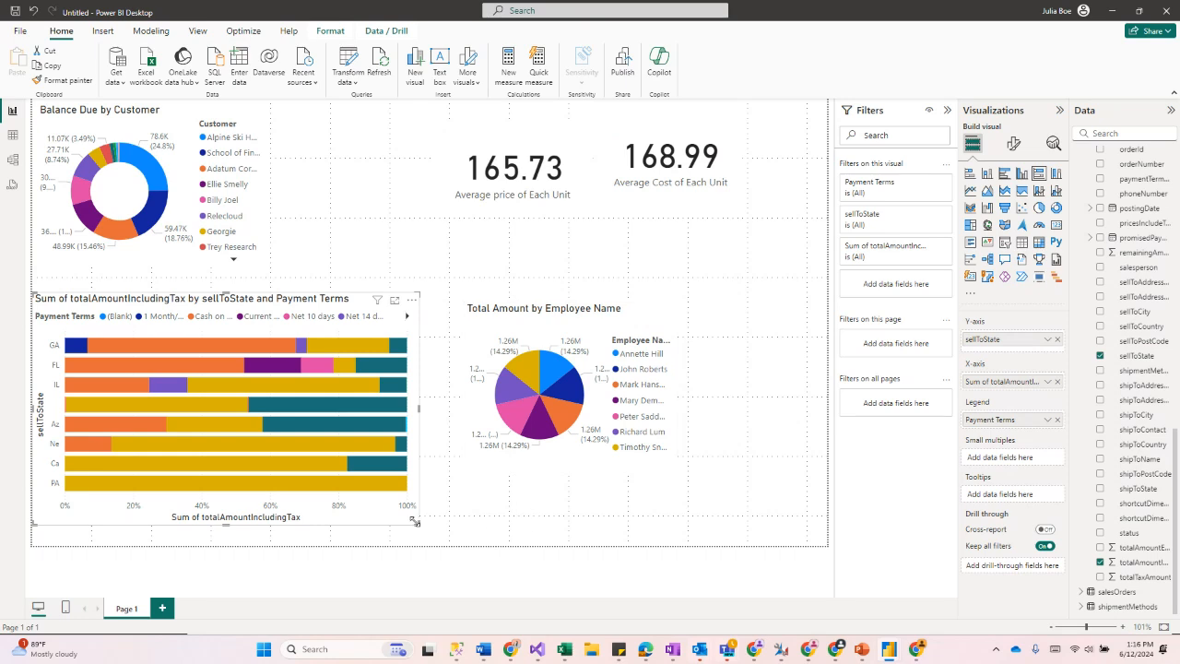
Step: Narrow the bar chart slightly and stack the average cost and average price cards at the canvas's right edge
{"action": "left_click_drag", "start_coordinate": [415, 522], "coordinate": [402, 524]}
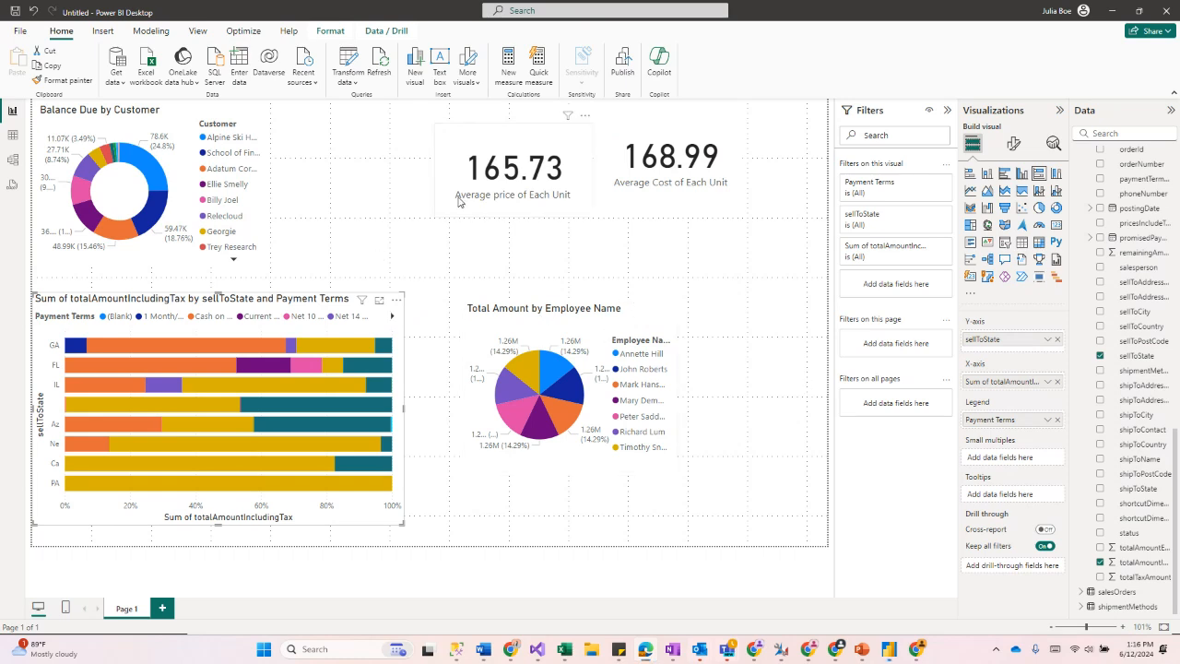
{"action": "left_click_drag", "start_coordinate": [460, 199], "coordinate": [658, 289]}
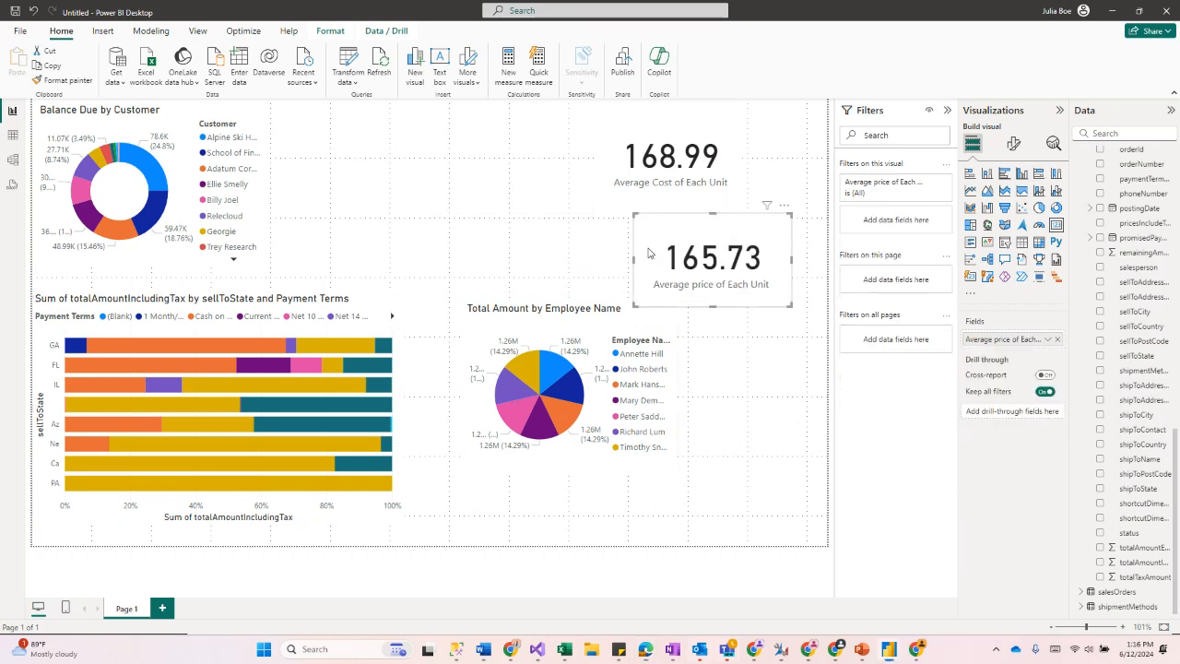
{"action": "left_click_drag", "start_coordinate": [732, 203], "coordinate": [815, 199]}
{"action": "left_click_drag", "start_coordinate": [726, 279], "coordinate": [761, 287]}
{"action": "left_click", "coordinate": [570, 206]}
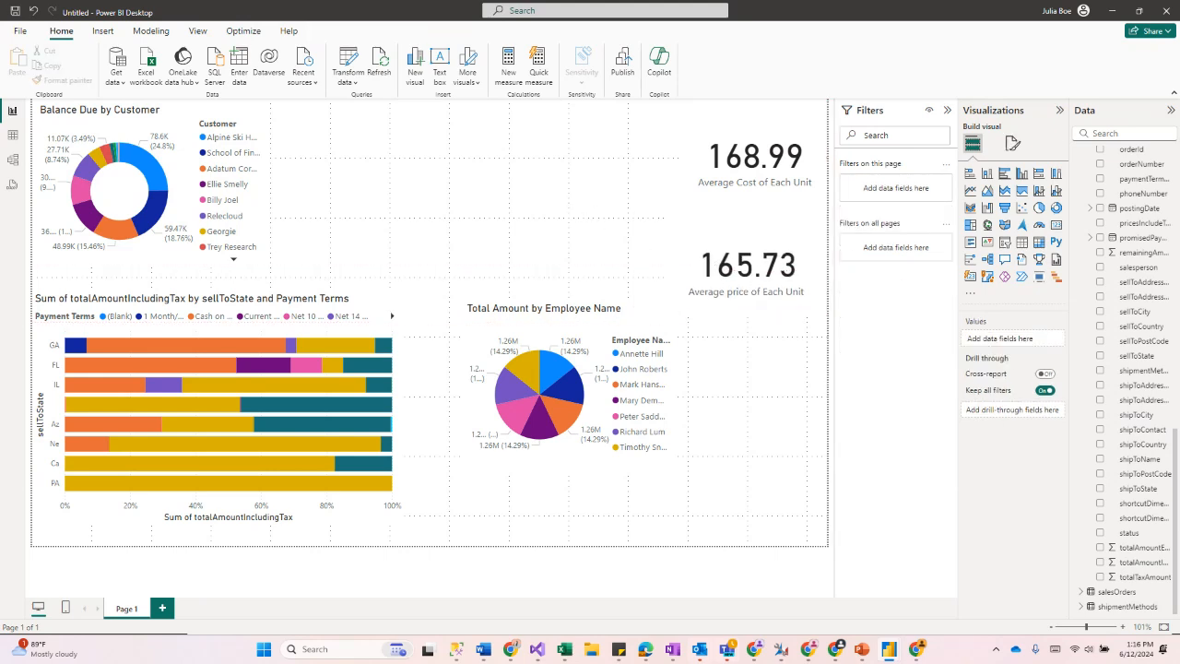
Step: Create a map visual from the salesOrders billToState field and shift it left beside the donut chart
{"action": "left_click", "coordinate": [1083, 592]}
{"action": "scroll", "coordinate": [1118, 442], "scroll_direction": "down", "scroll_amount": 5}
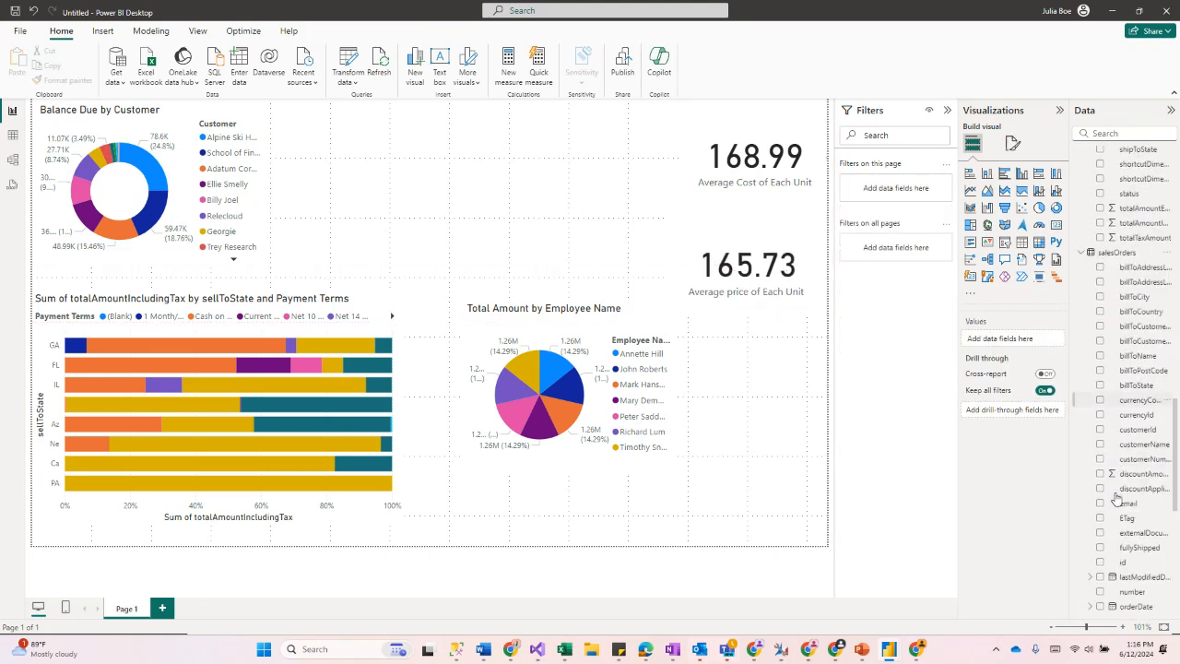
{"action": "left_click", "coordinate": [1101, 356]}
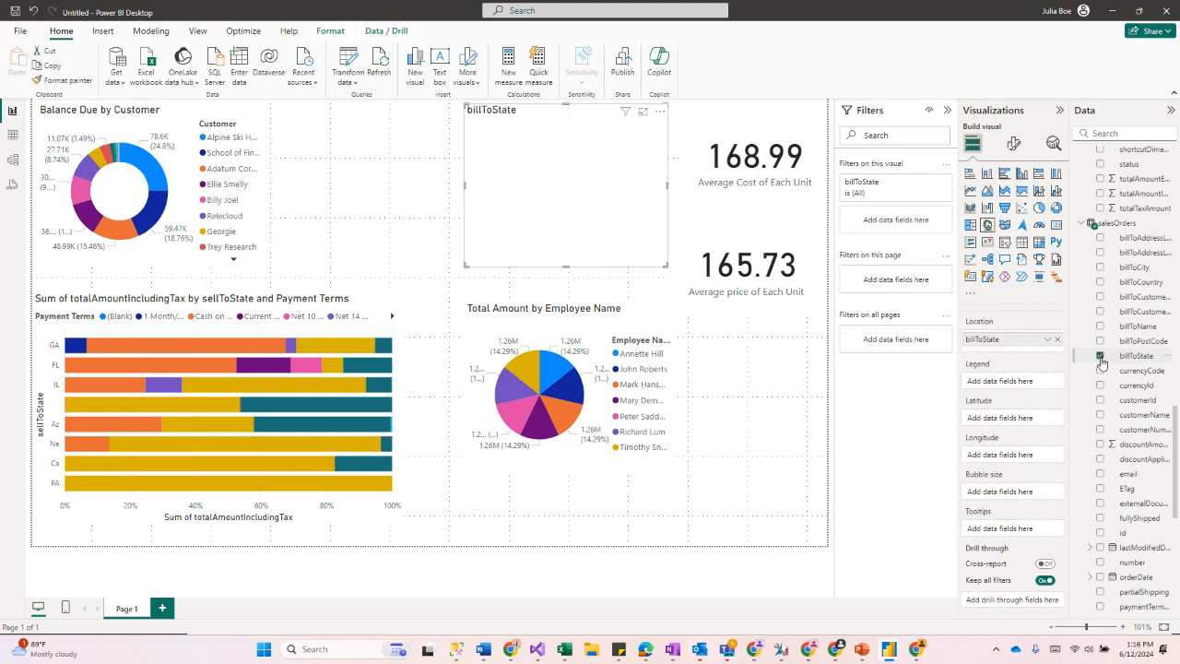
{"action": "left_click_drag", "start_coordinate": [554, 250], "coordinate": [505, 249]}
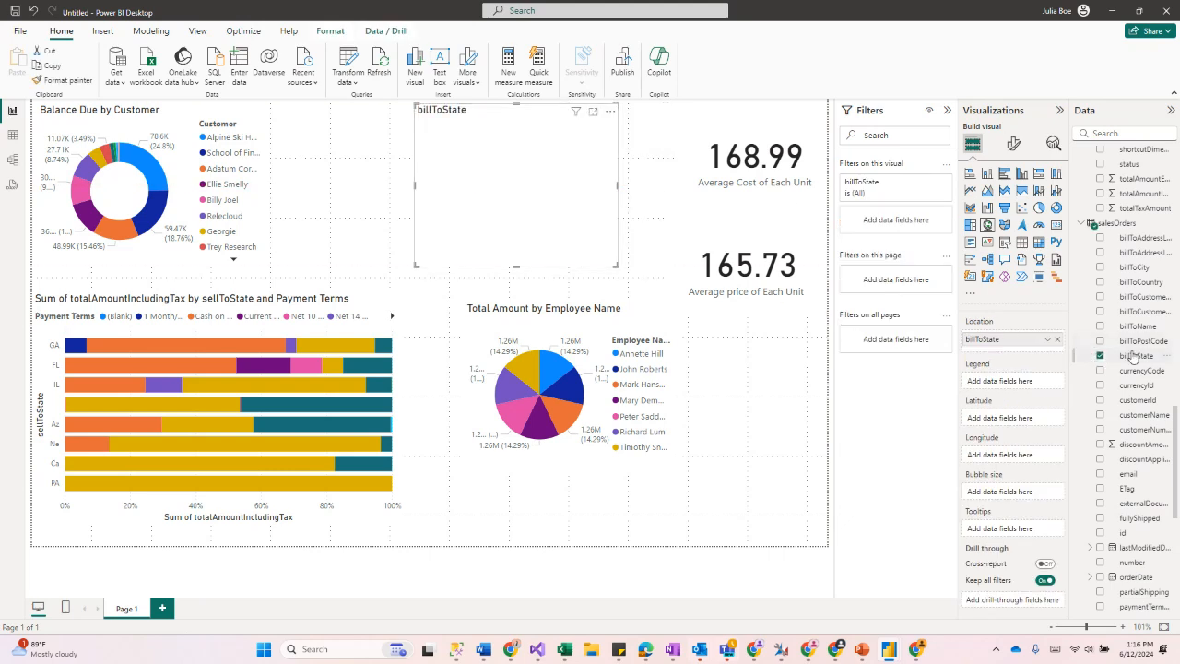
Step: Add the salesOrders totalAmountIncludingTax field to the map as its bubble size
{"action": "scroll", "coordinate": [1125, 431], "scroll_direction": "down", "scroll_amount": 3}
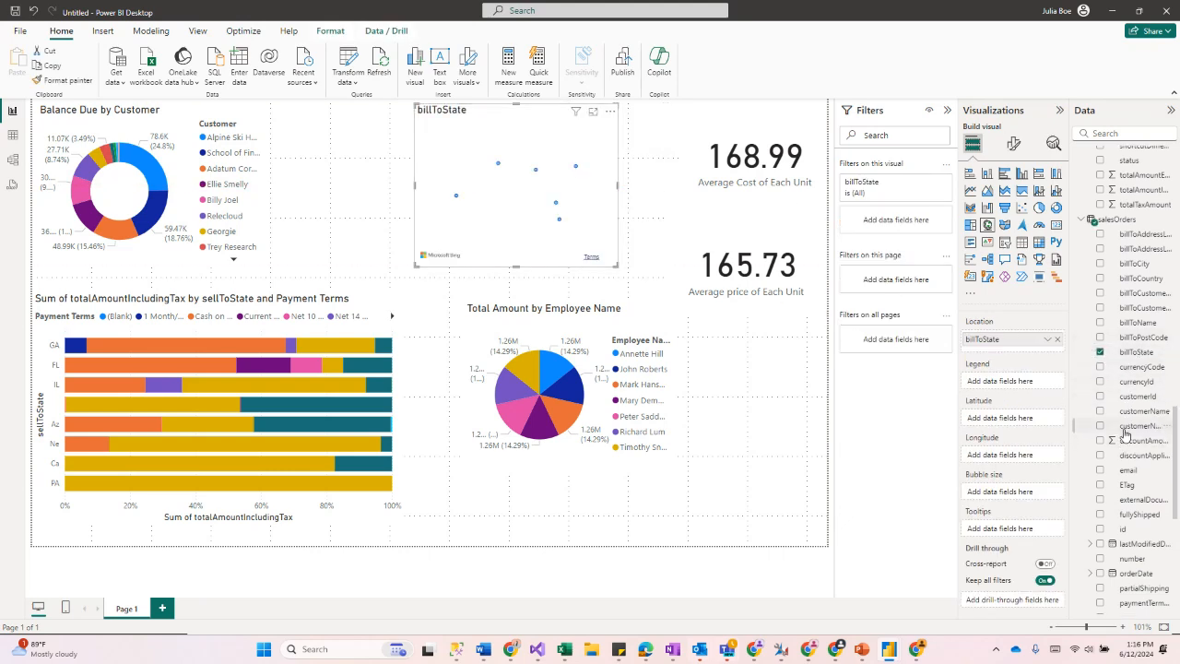
{"action": "scroll", "coordinate": [1120, 443], "scroll_direction": "down", "scroll_amount": 6}
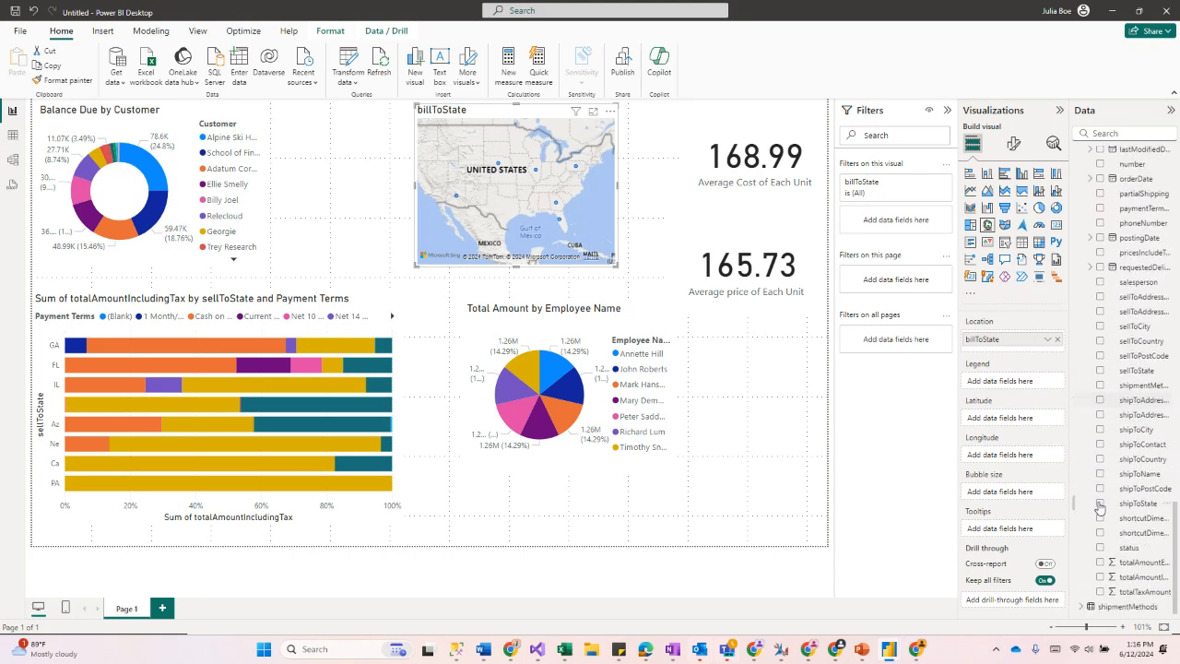
{"action": "left_click", "coordinate": [1101, 577]}
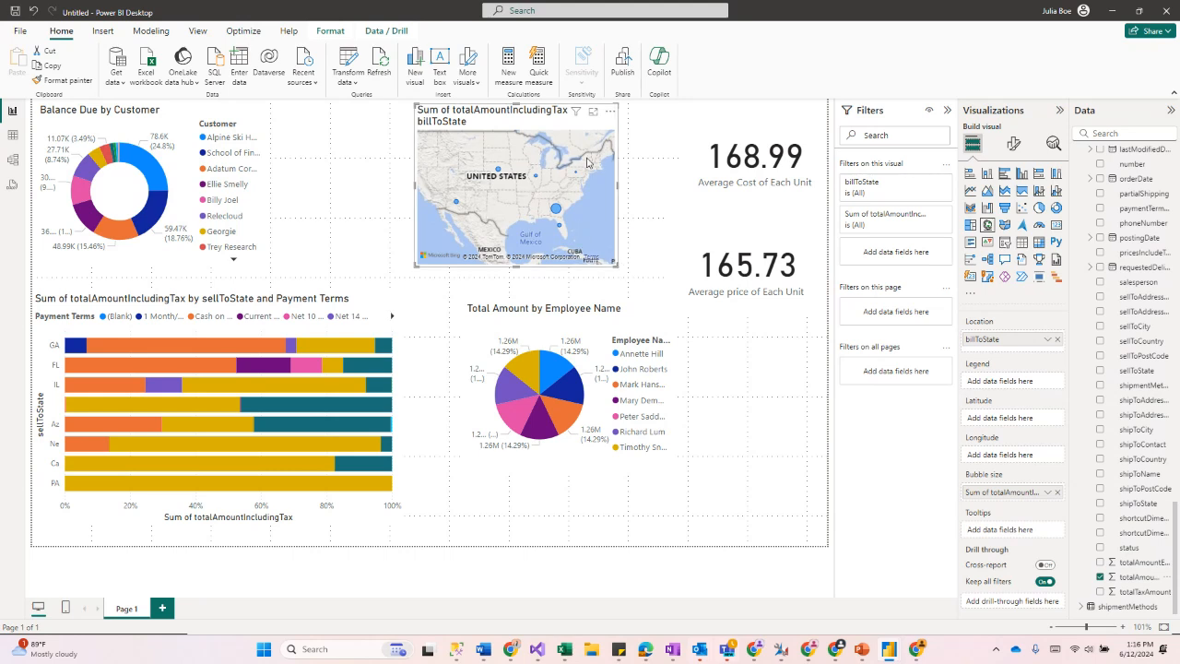
Step: Rename the map's location field for this visual to Bill To State
{"action": "right_click", "coordinate": [1024, 346]}
{"action": "left_click", "coordinate": [1115, 355]}
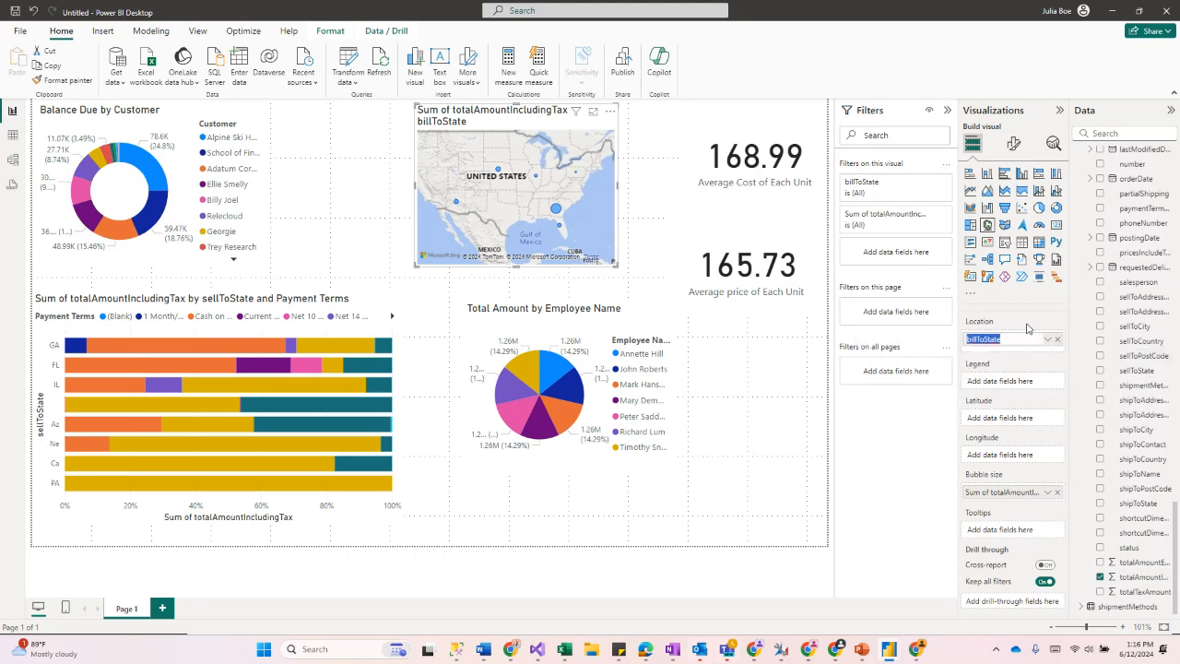
{"action": "type", "text": "B"}
{"action": "key", "text": "Return"}
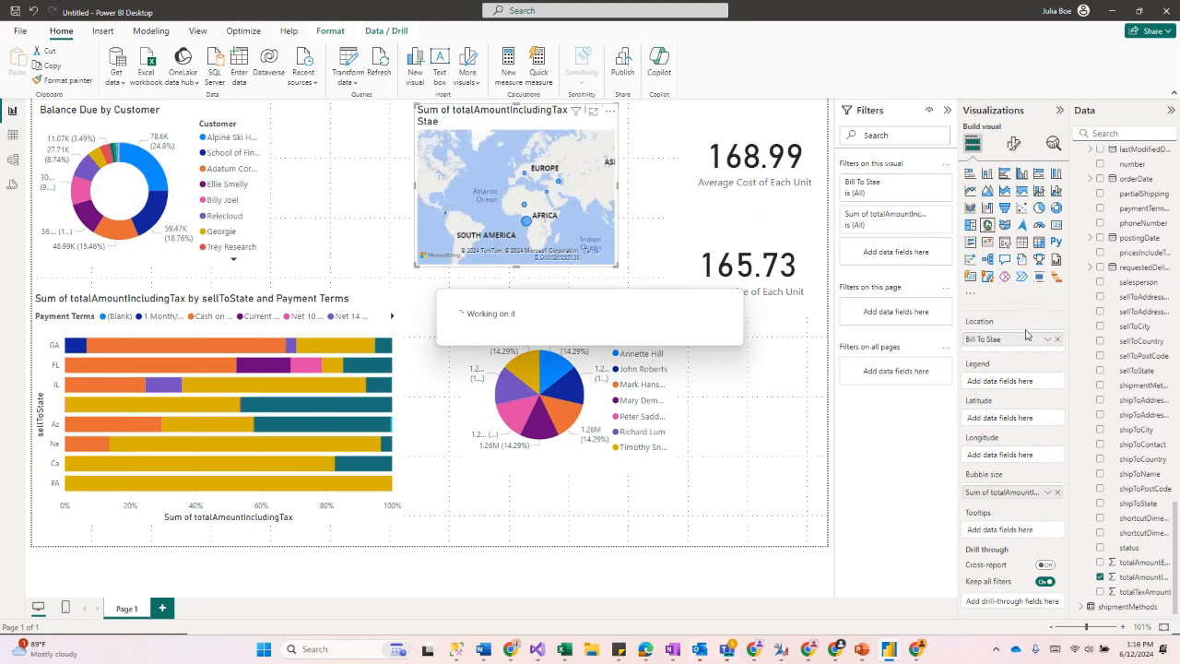
{"action": "right_click", "coordinate": [1030, 340]}
{"action": "left_click", "coordinate": [1089, 356]}
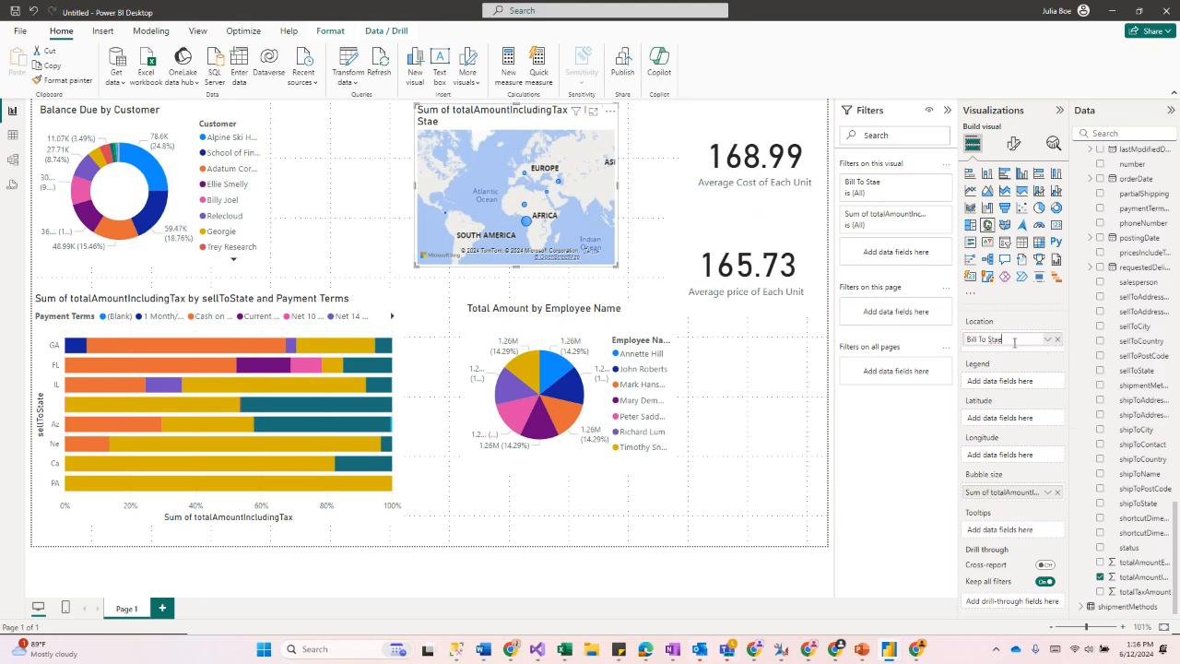
{"action": "type", "text": "t"}
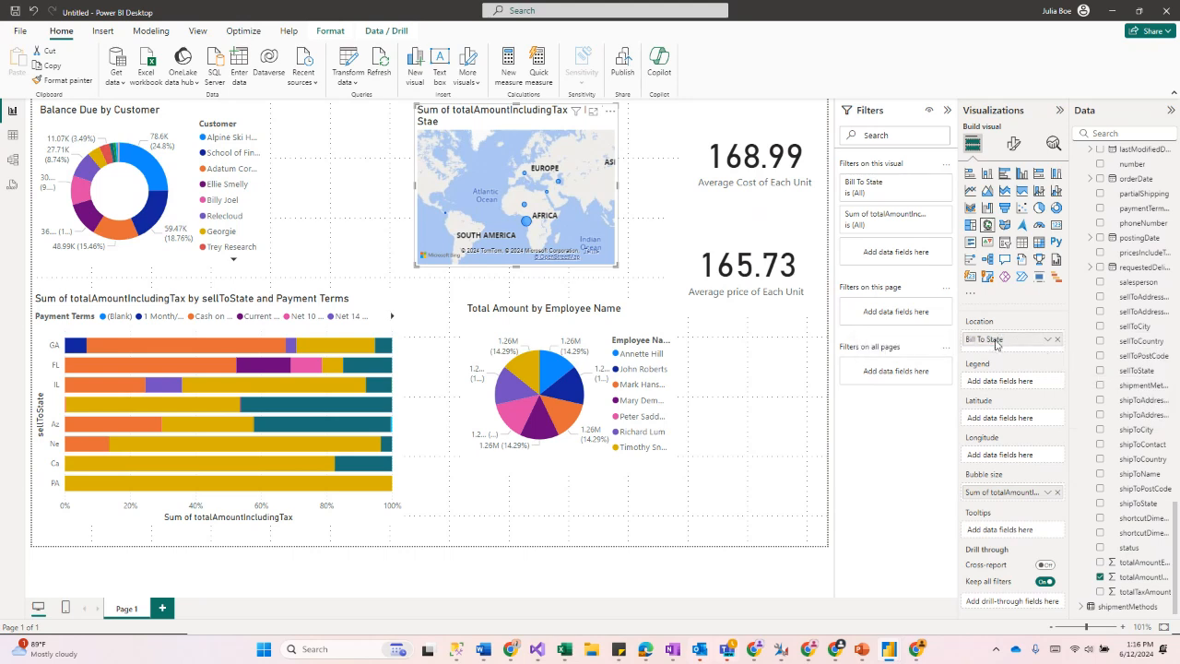
{"action": "key", "text": "Return"}
Step: Rename the map's bubble size field for this visual to Total Amount with Tax
{"action": "right_click", "coordinate": [1026, 498]}
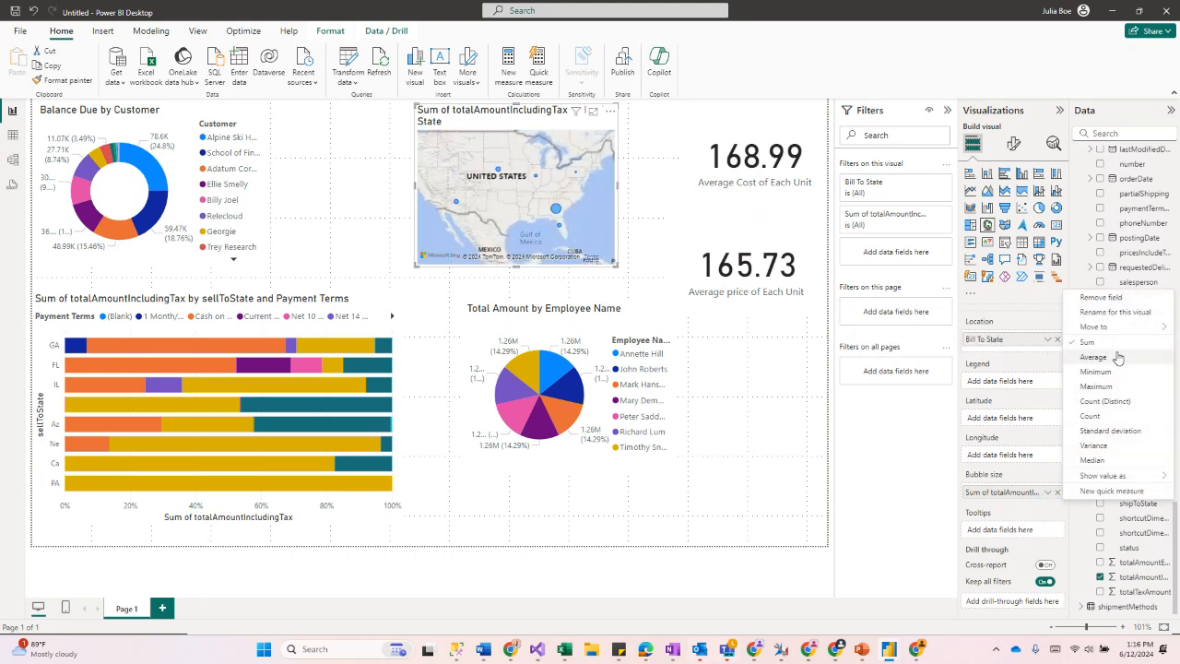
{"action": "left_click", "coordinate": [1109, 313]}
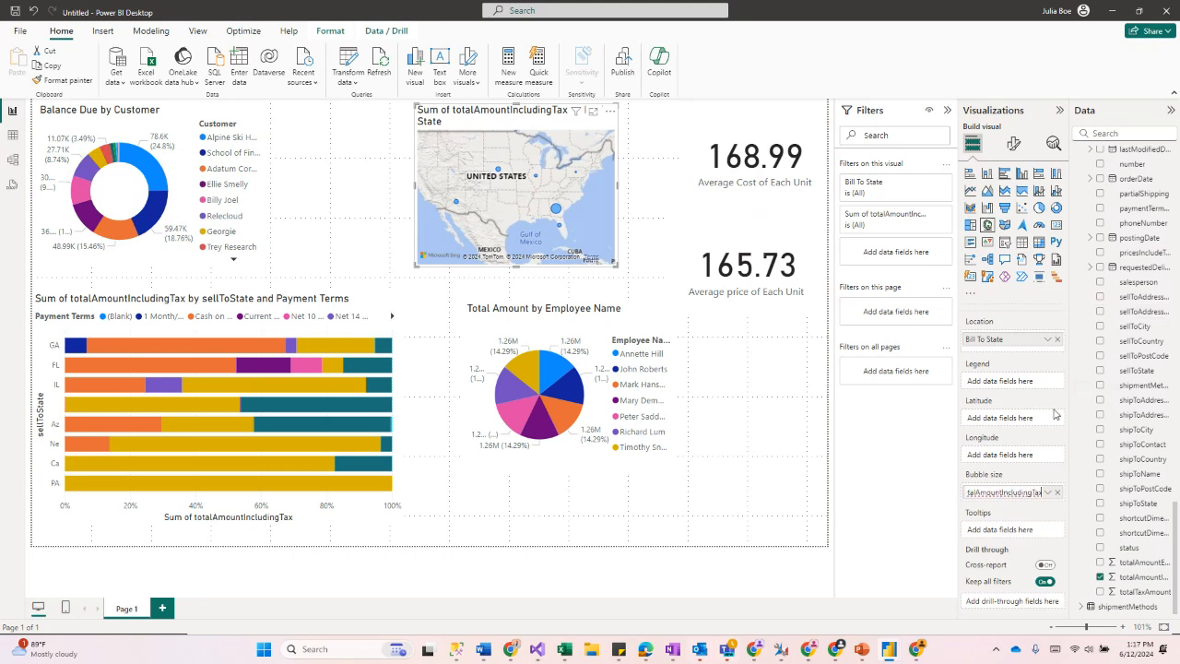
{"action": "left_click", "coordinate": [1005, 493]}
{"action": "left_click", "coordinate": [1048, 492]}
{"action": "left_click", "coordinate": [1106, 311]}
{"action": "key", "text": "ctrl+a"}
{"action": "type", "text": "To"}
{"action": "key", "text": "Return"}
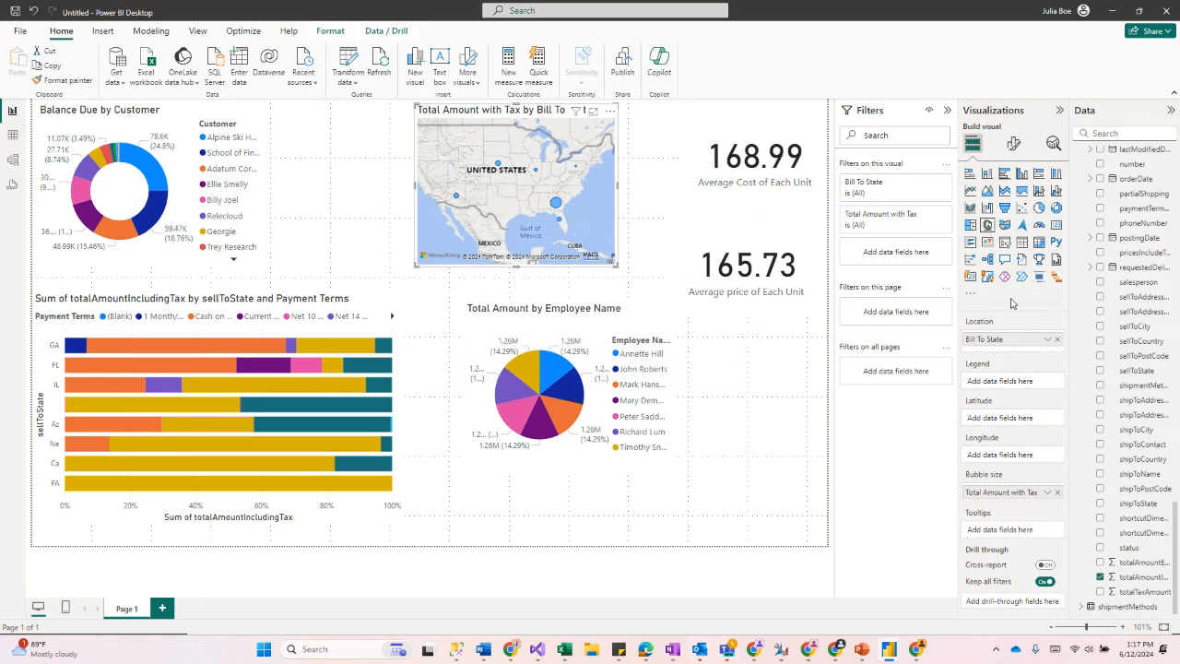
Step: Move the employee pie chart to the canvas's lower-right corner and add a resized text box below the map
{"action": "left_click", "coordinate": [635, 236]}
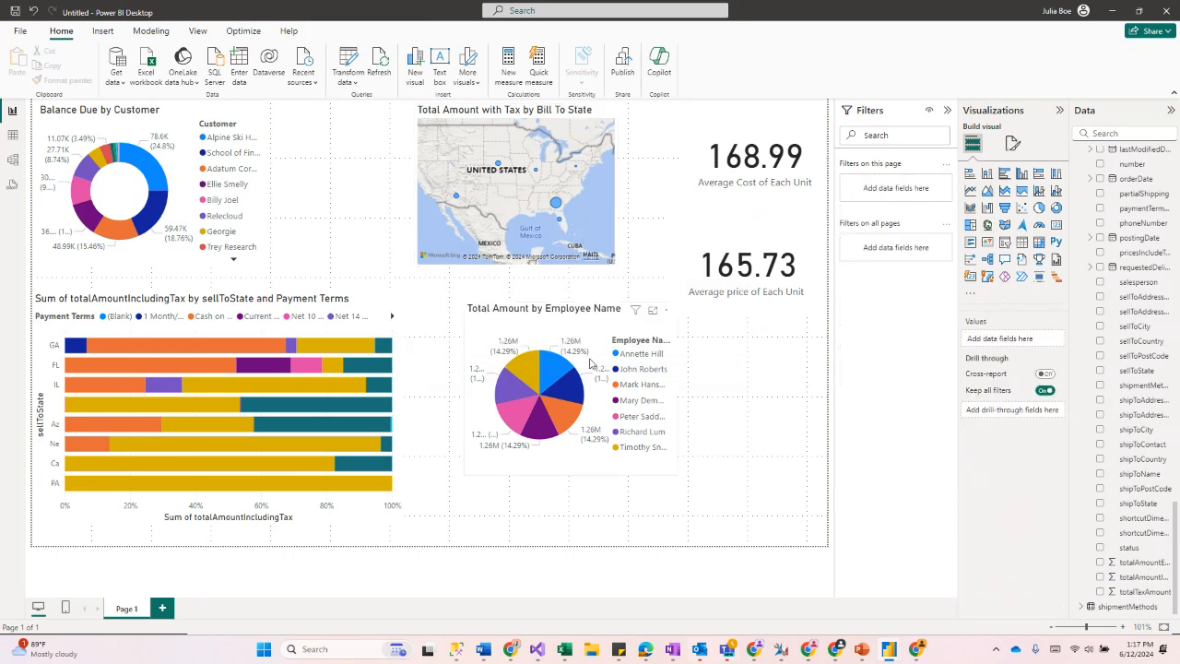
{"action": "left_click_drag", "start_coordinate": [661, 441], "coordinate": [809, 510]}
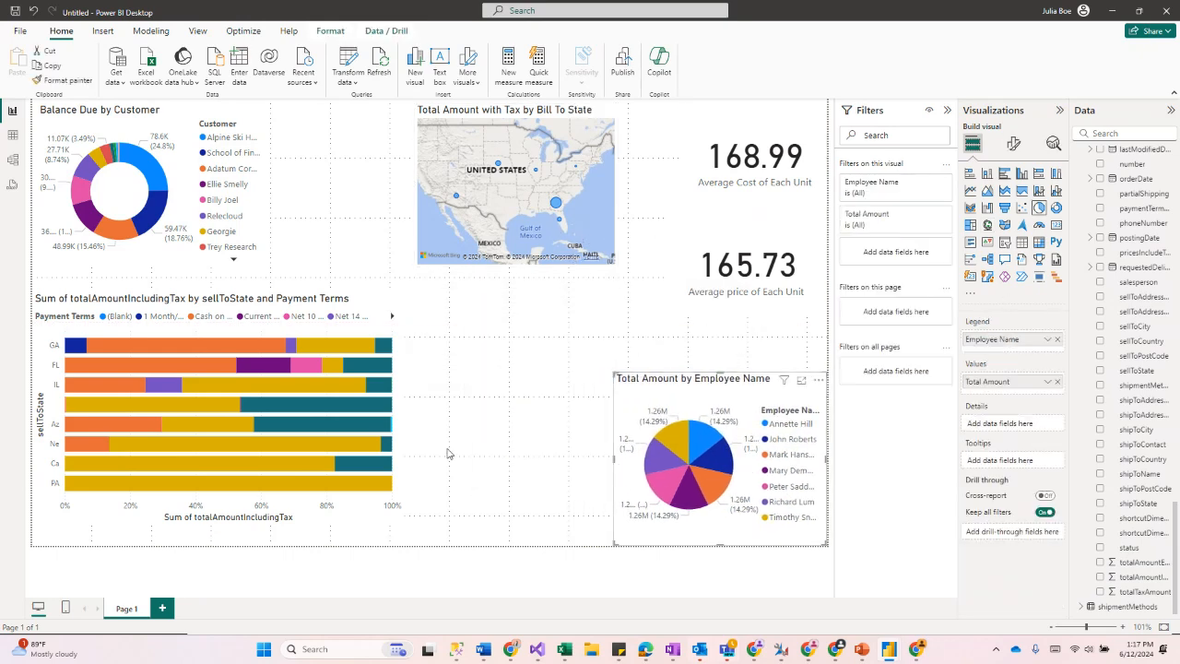
{"action": "mouse_move", "coordinate": [730, 295]}
{"action": "left_mouse_down"}
{"action": "mouse_move", "coordinate": [625, 340]}
{"action": "mouse_move", "coordinate": [476, 521]}
{"action": "mouse_move", "coordinate": [559, 400]}
{"action": "mouse_move", "coordinate": [711, 282]}
{"action": "mouse_move", "coordinate": [728, 291]}
{"action": "left_mouse_up"}
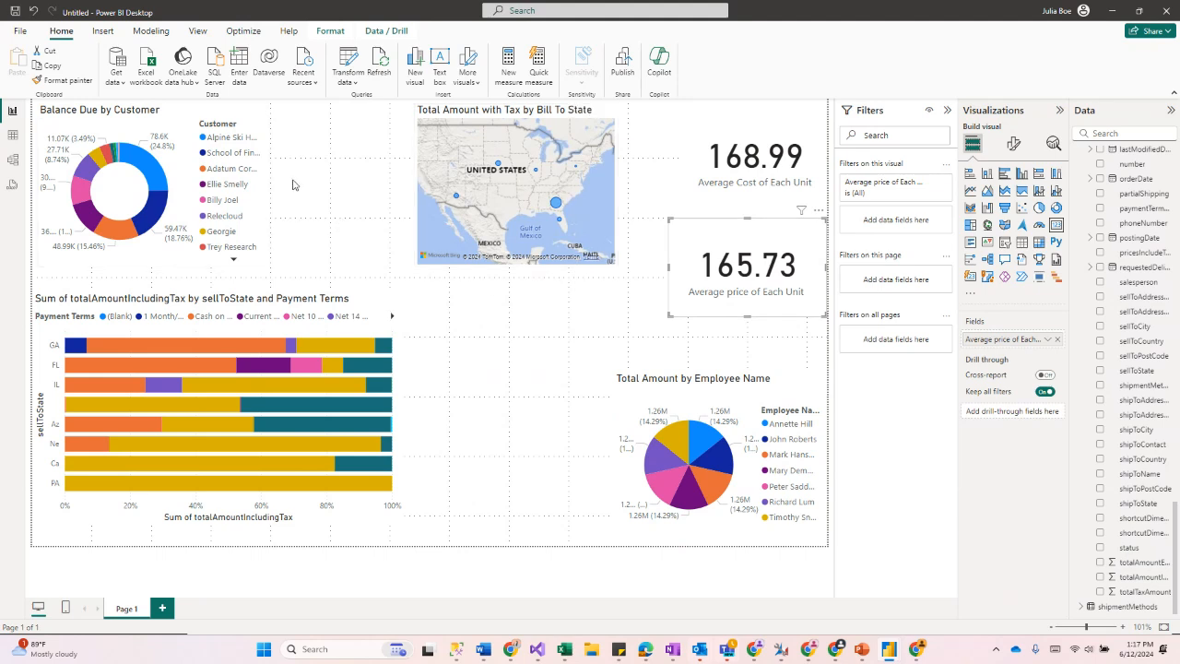
{"action": "left_click", "coordinate": [435, 62]}
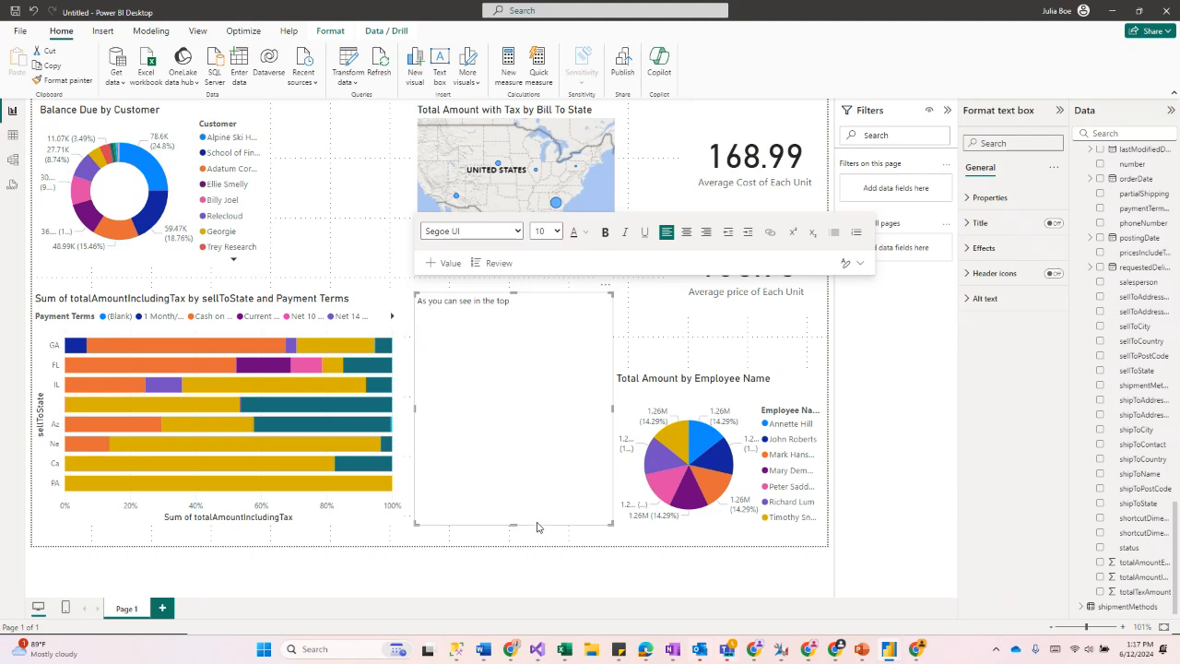
{"action": "left_click_drag", "start_coordinate": [613, 523], "coordinate": [554, 482]}
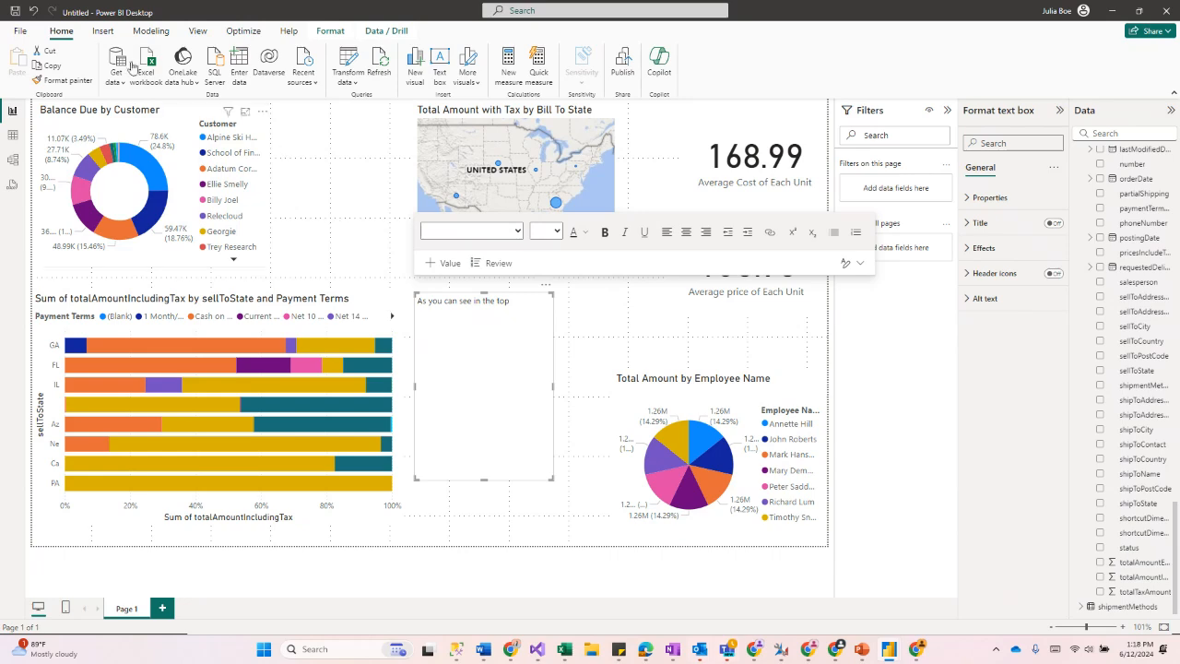
Step: Start publishing the report and save it first as Test for Webinar
{"action": "left_click", "coordinate": [20, 39]}
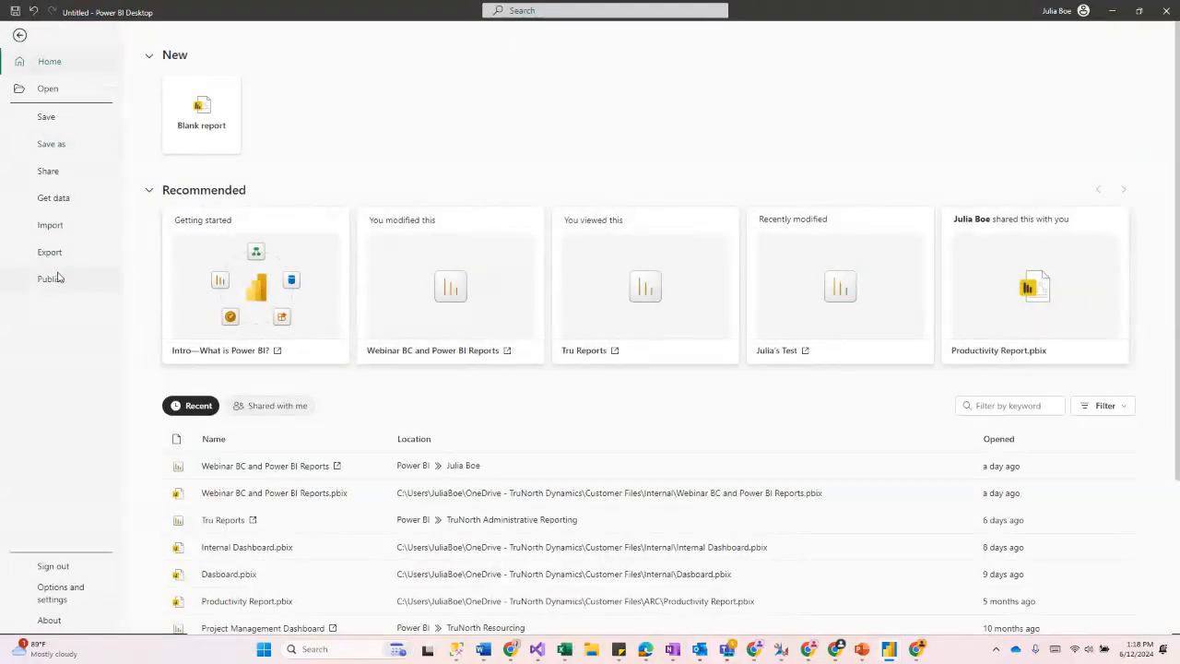
{"action": "left_click", "coordinate": [51, 279]}
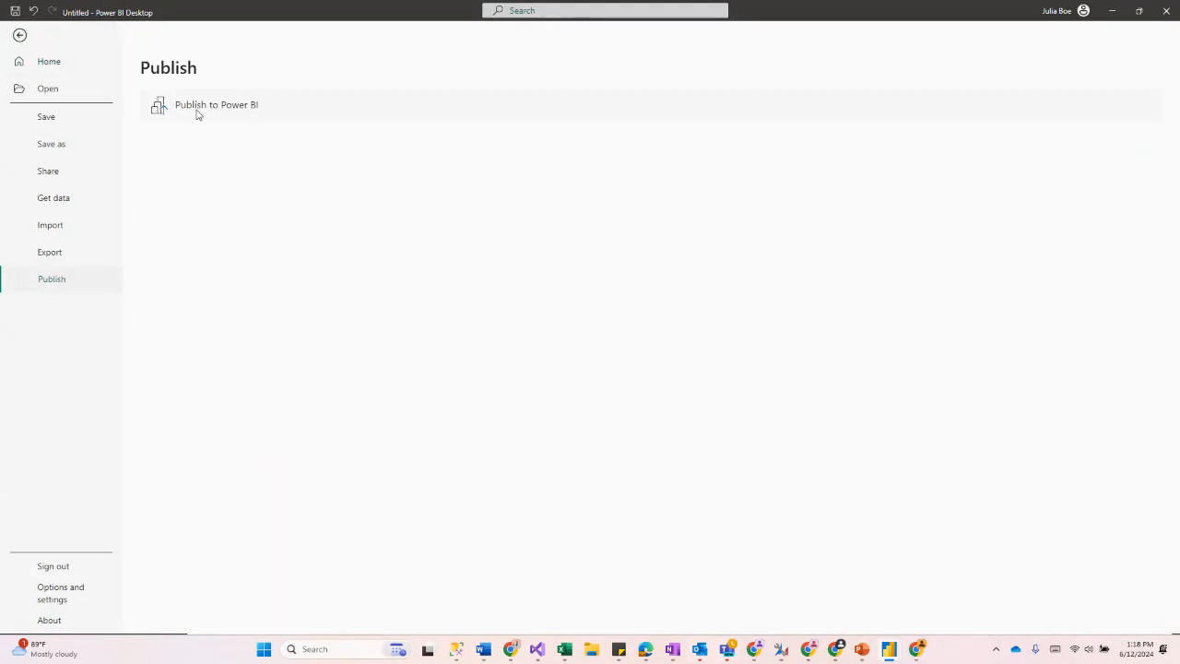
{"action": "left_click", "coordinate": [196, 106]}
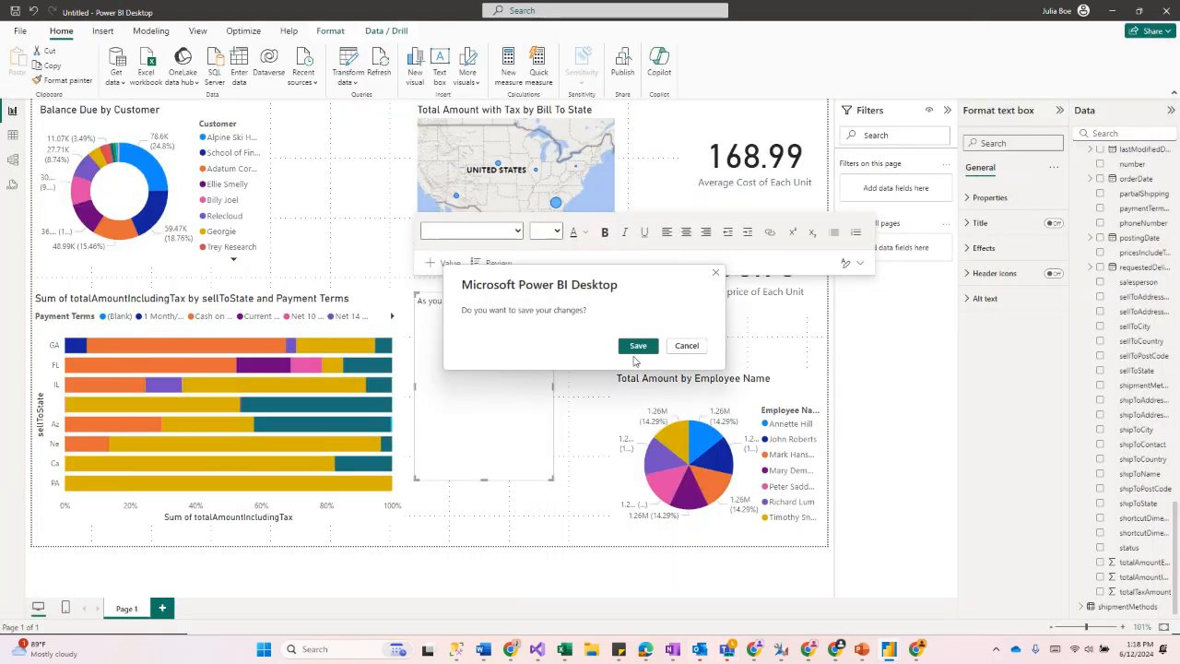
{"action": "left_click", "coordinate": [637, 345]}
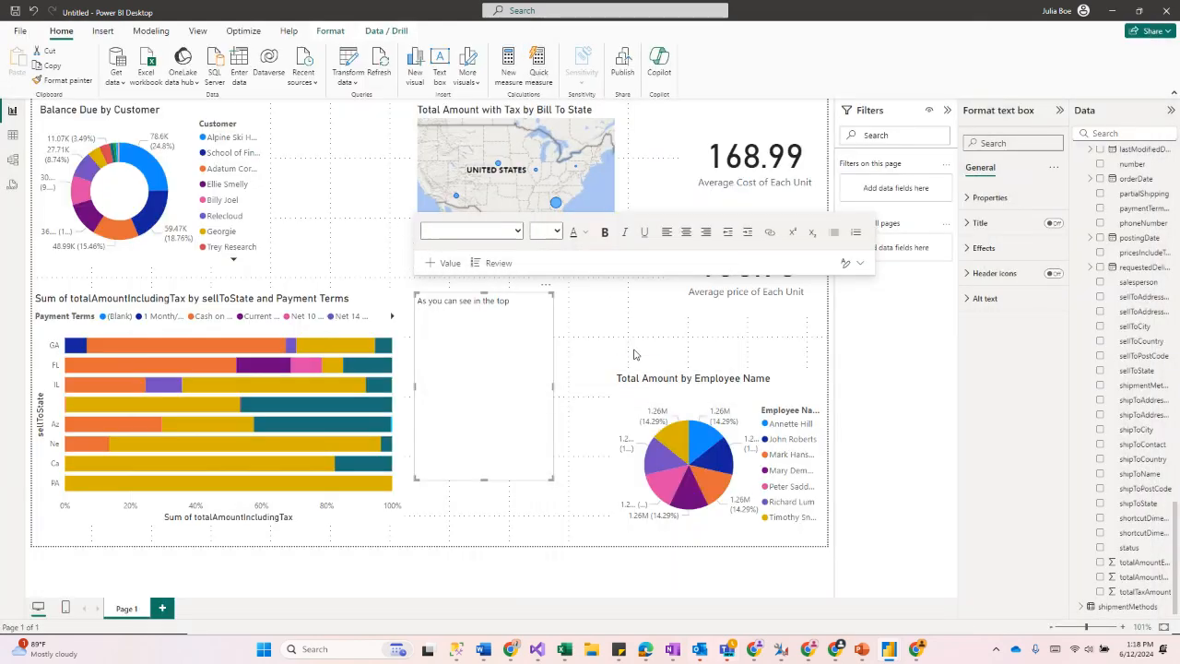
{"action": "left_click", "coordinate": [581, 243]}
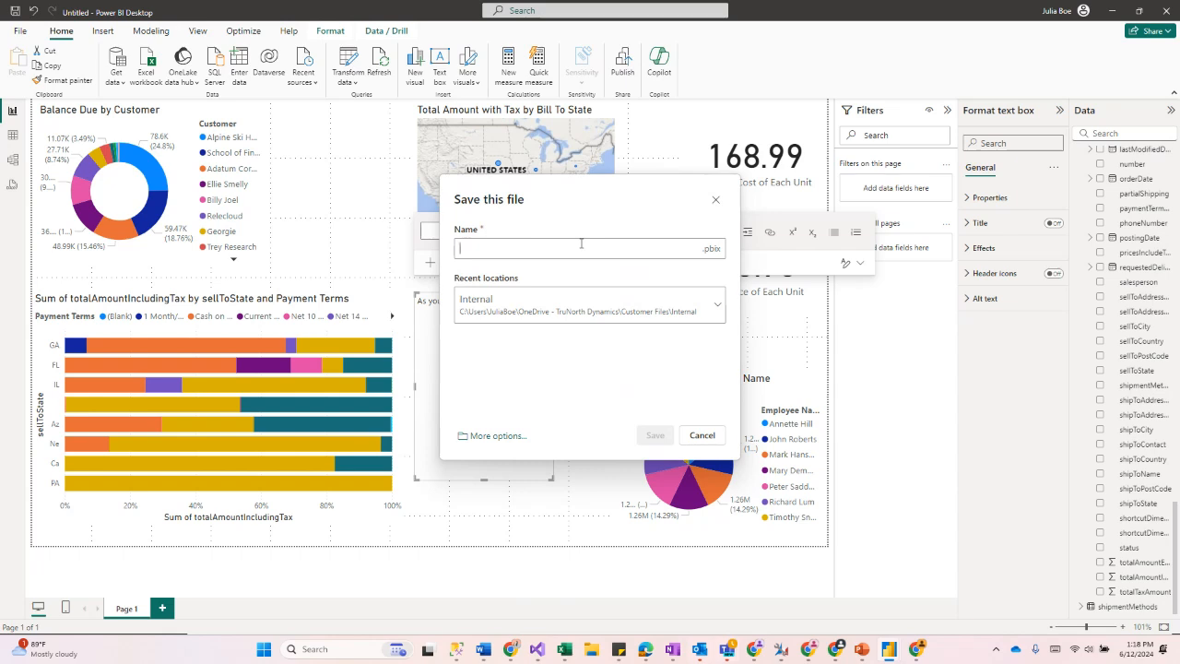
{"action": "type", "text": "Test for Webinar"}
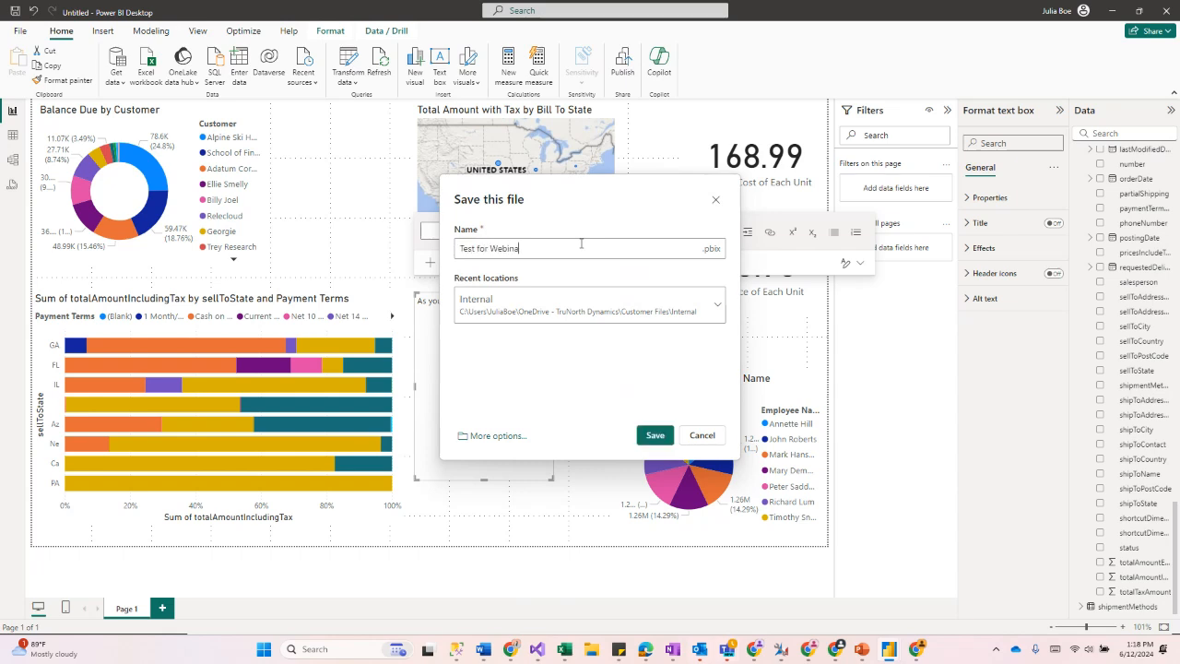
{"action": "left_click", "coordinate": [658, 439]}
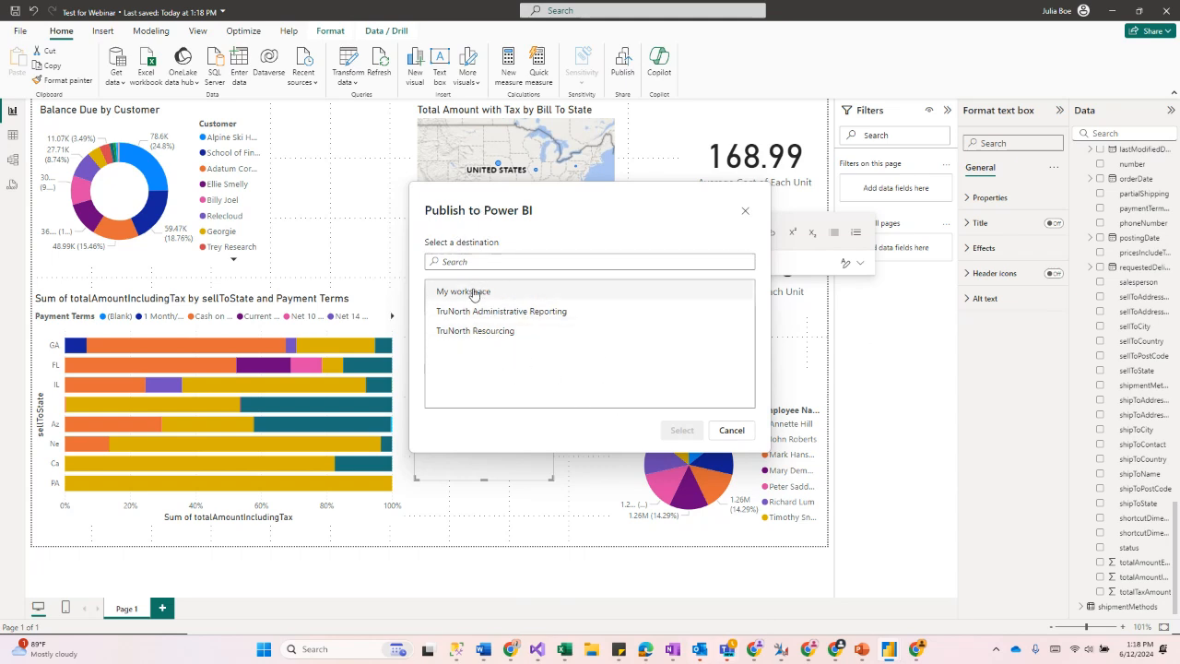
Step: Publish the report to My workspace and open it in the Power BI service
{"action": "left_click", "coordinate": [531, 297]}
{"action": "left_click", "coordinate": [683, 430]}
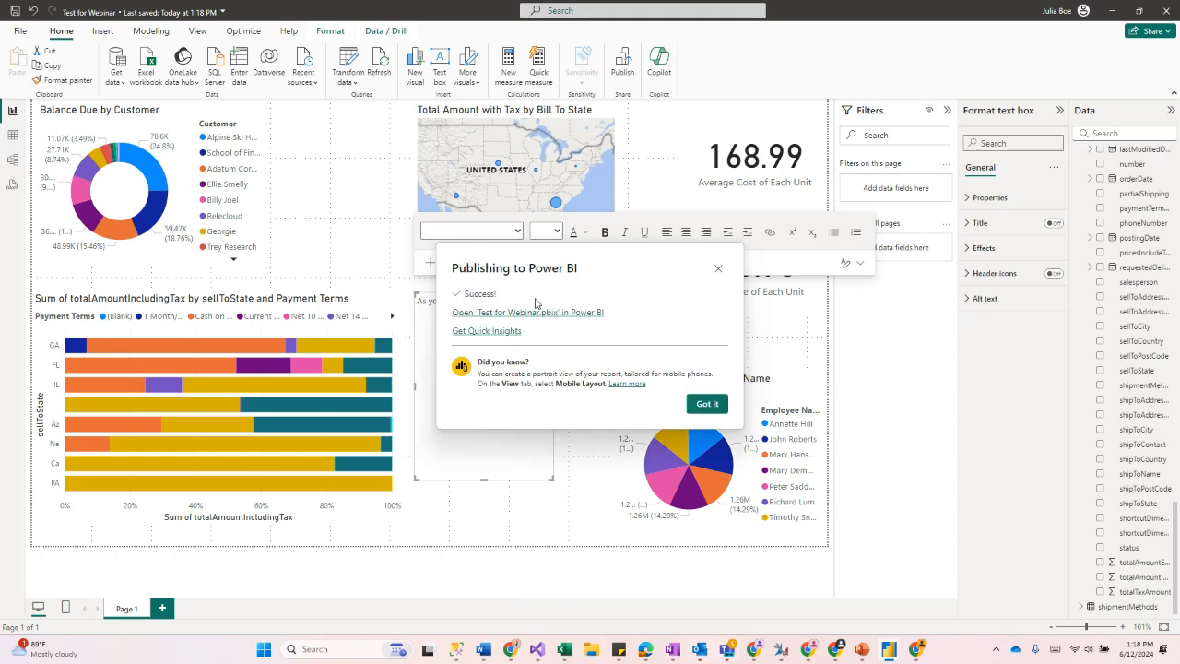
{"action": "left_click", "coordinate": [532, 313]}
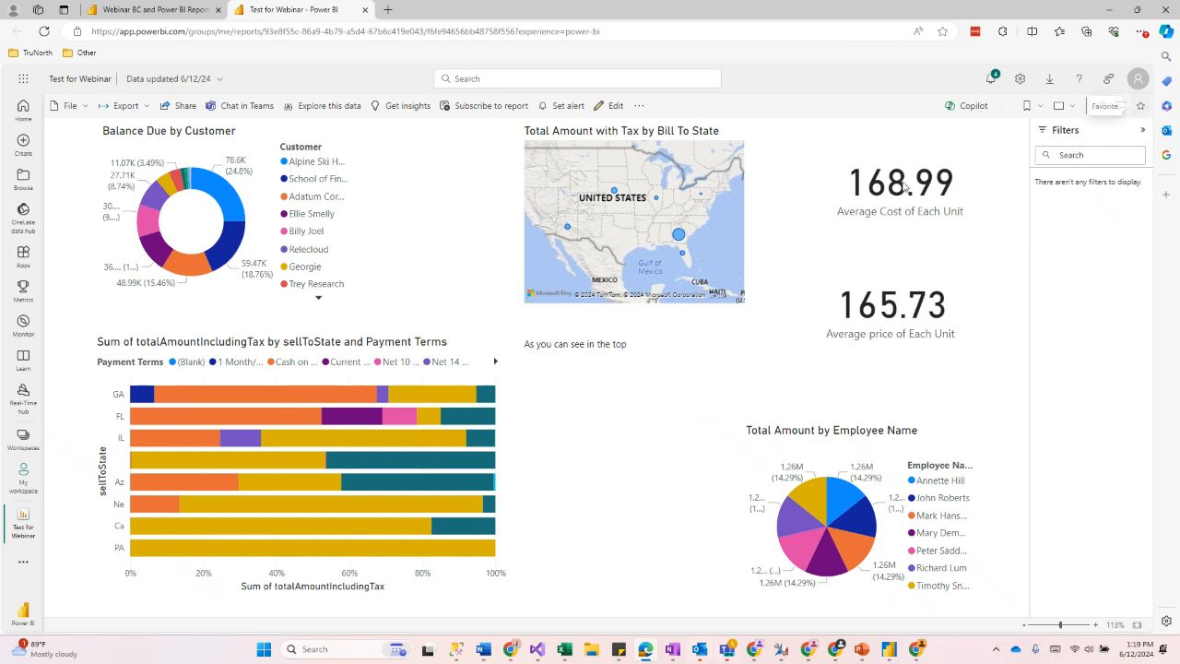
Step: Open Get insights on the published report and review the KPI analysis for the cost card
{"action": "left_click", "coordinate": [408, 105]}
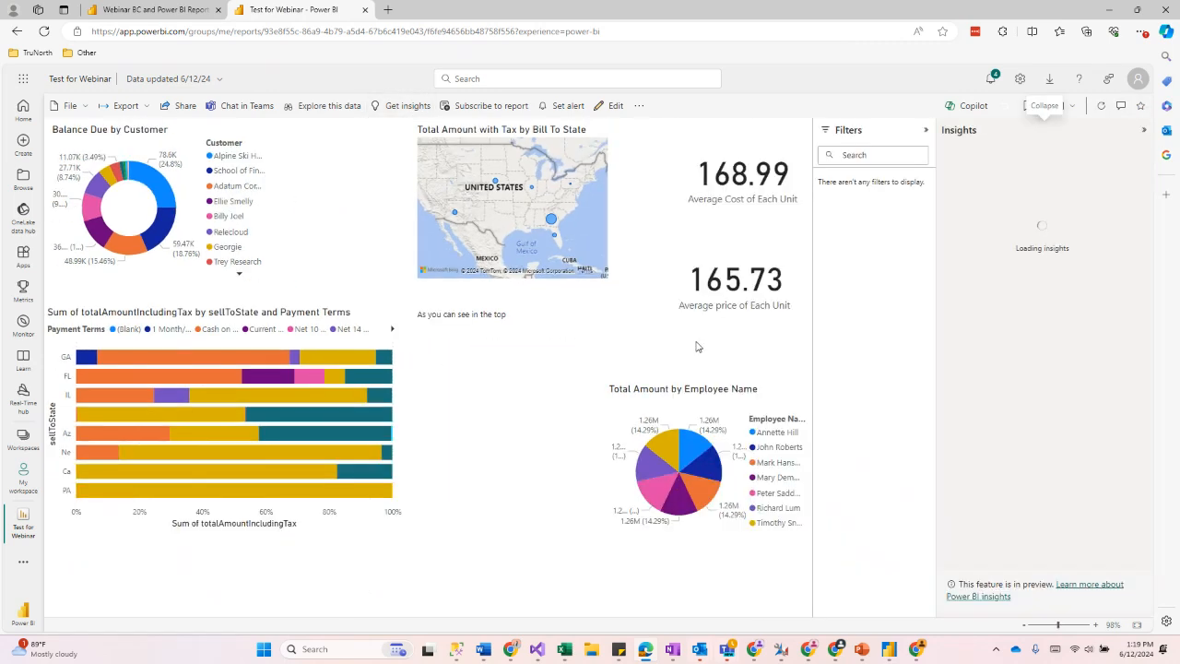
{"action": "left_click", "coordinate": [1060, 266]}
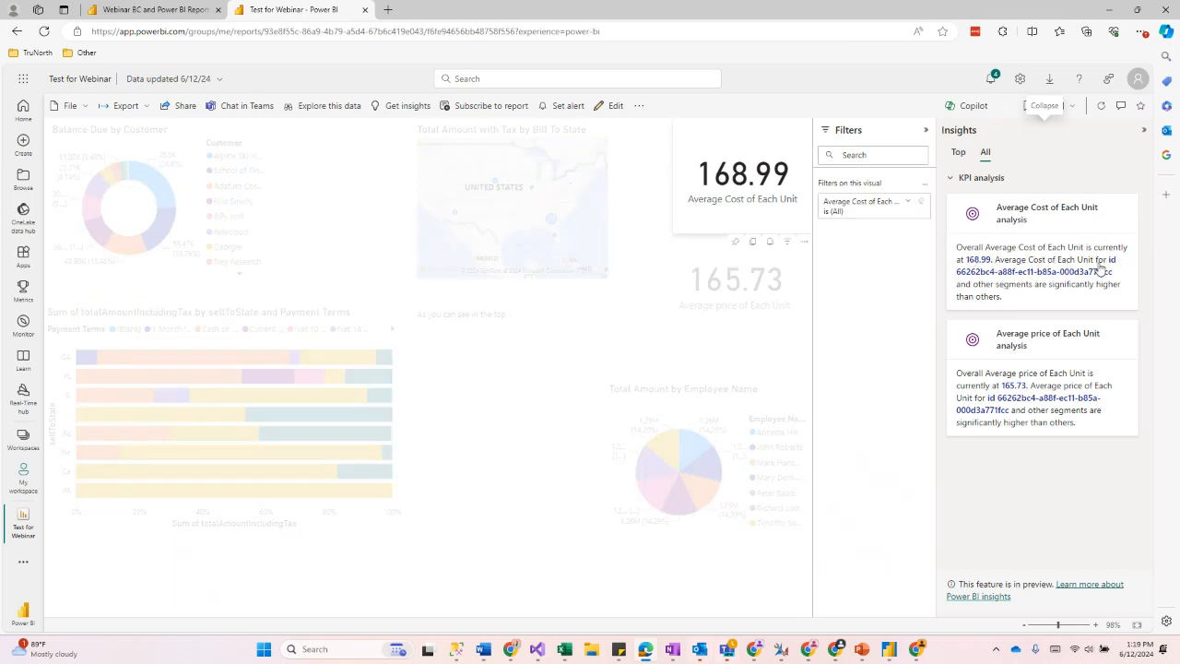
{"action": "left_click", "coordinate": [986, 325]}
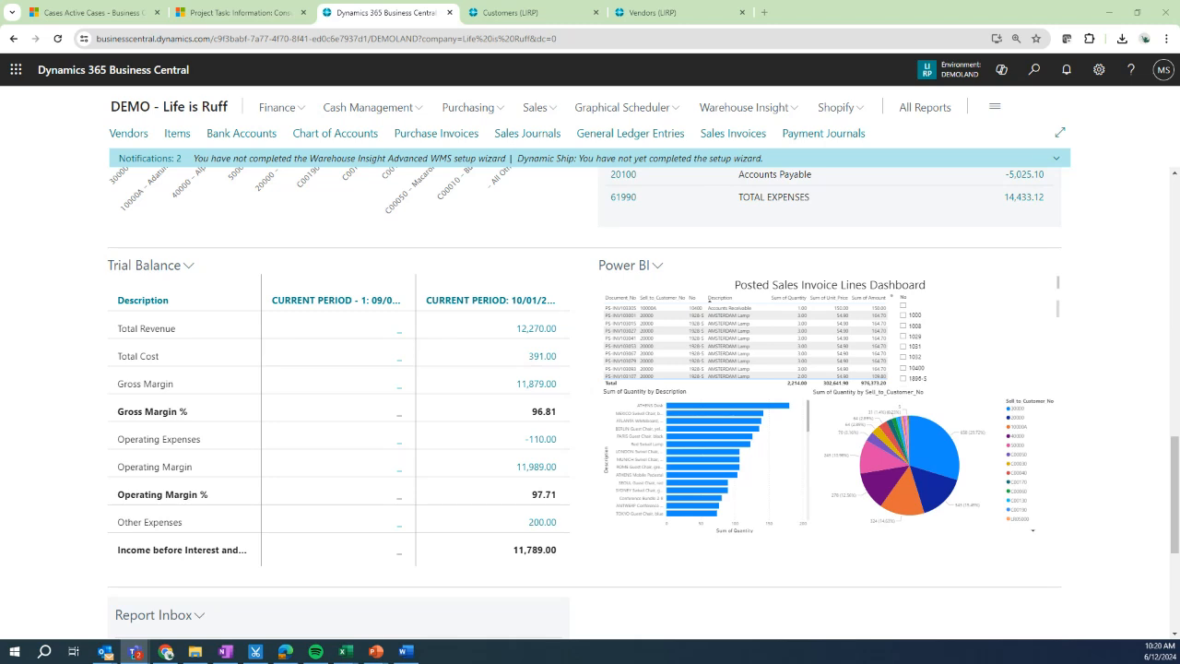
Step: Switch to Business Central and select a bar in the embedded Power BI dashboard to cross-filter it
{"action": "scroll", "coordinate": [350, 390], "scroll_direction": "up", "scroll_amount": 6}
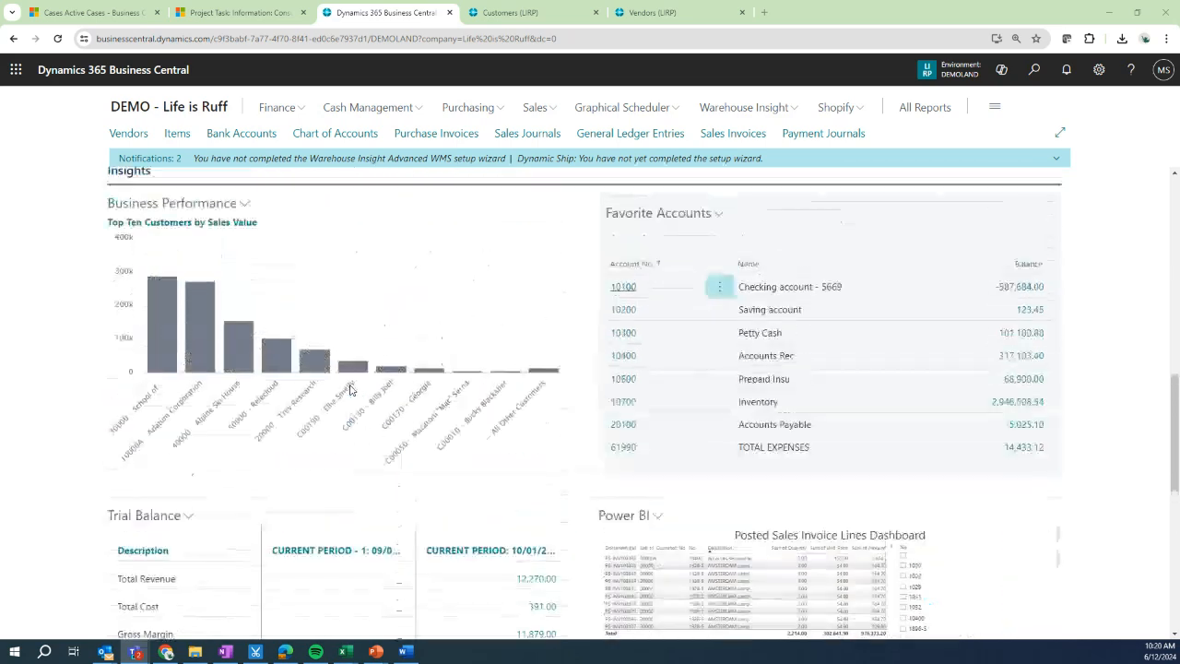
{"action": "scroll", "coordinate": [351, 390], "scroll_direction": "down", "scroll_amount": 6}
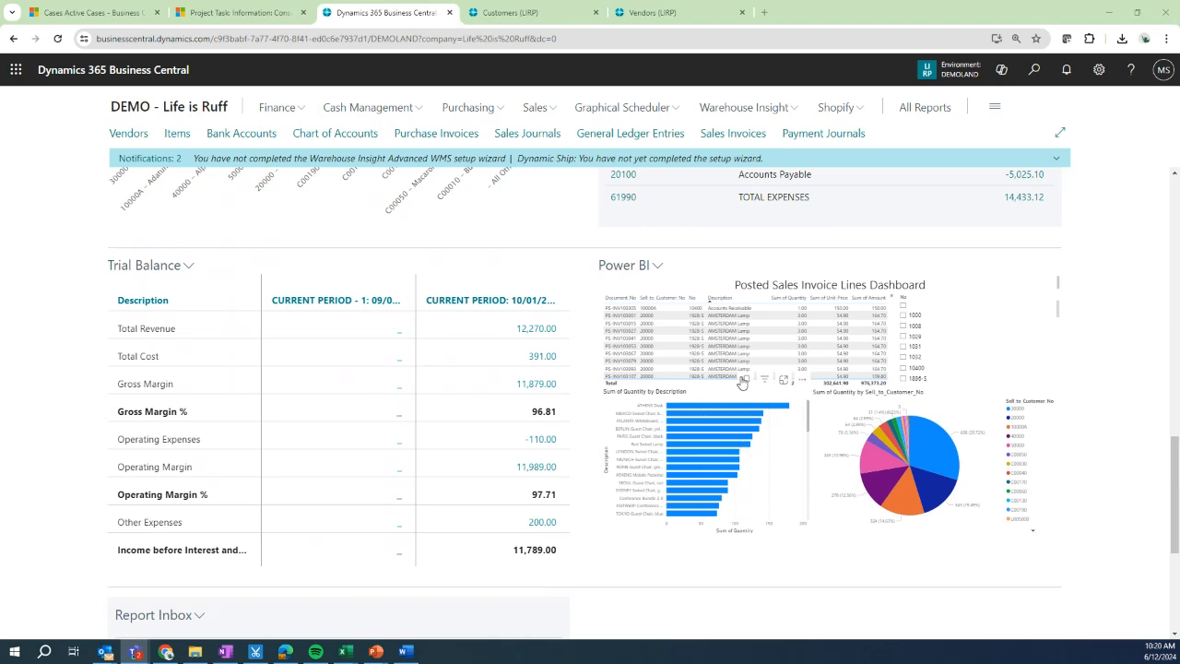
{"action": "left_click", "coordinate": [674, 453]}
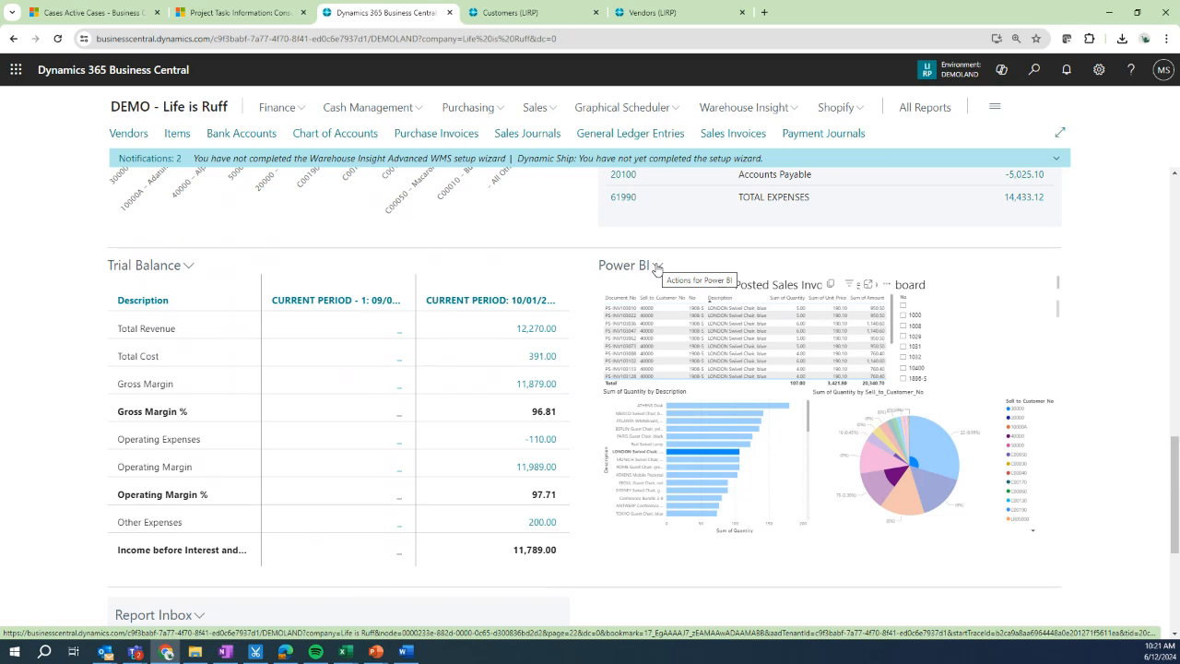
Step: Select the Dynamics 365 Business Central report from My Workspace for the role center's Power BI part
{"action": "left_click", "coordinate": [657, 266]}
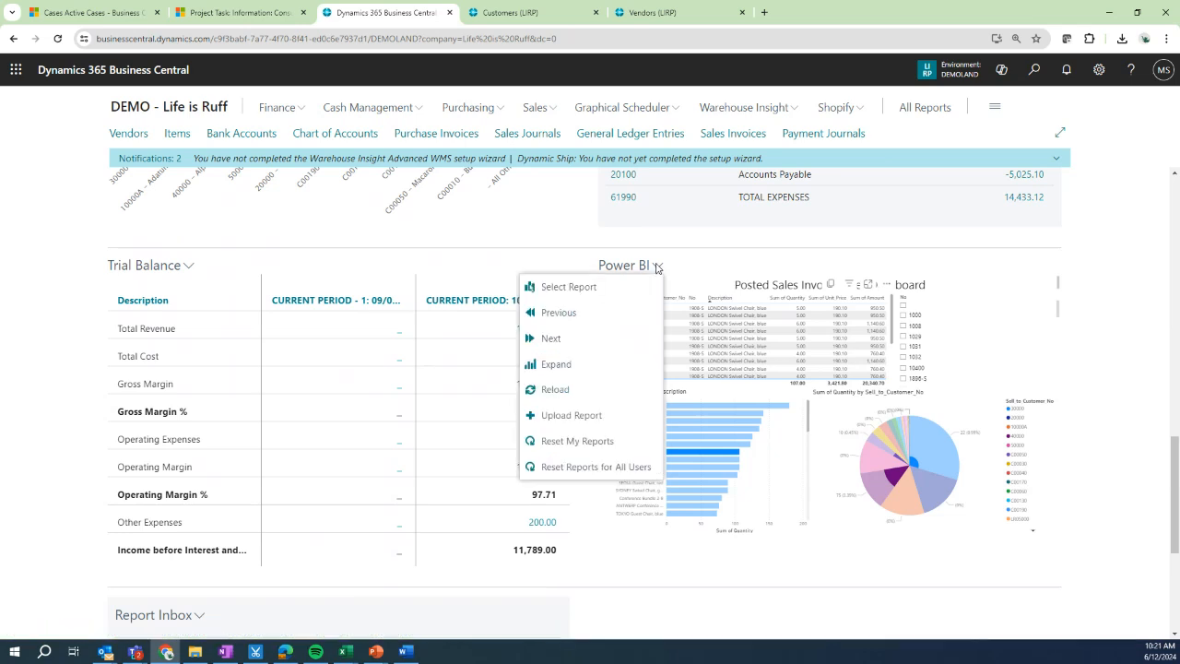
{"action": "left_click", "coordinate": [556, 291]}
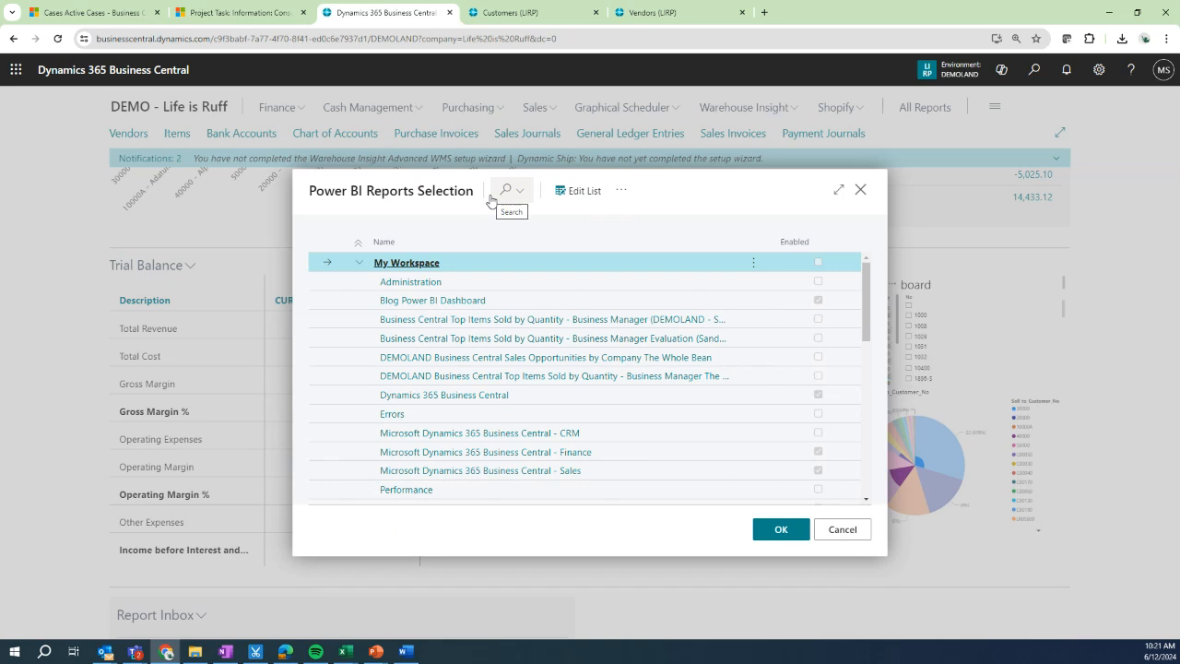
{"action": "scroll", "coordinate": [522, 274], "scroll_direction": "down", "scroll_amount": 5}
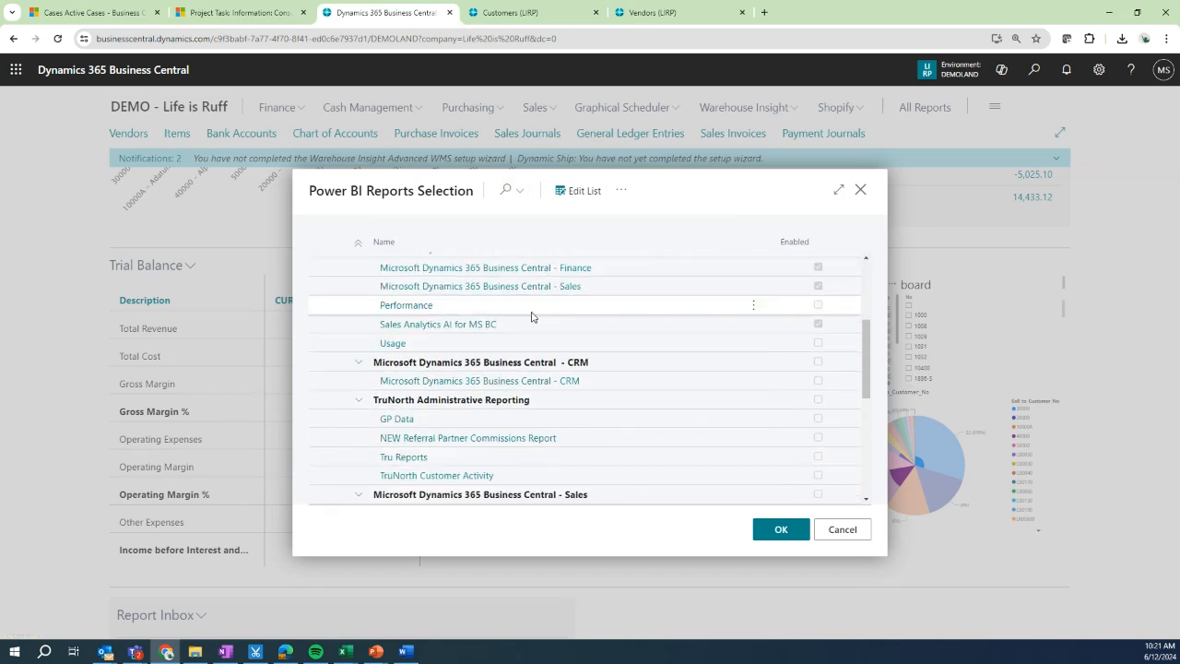
{"action": "scroll", "coordinate": [531, 316], "scroll_direction": "up", "scroll_amount": 5}
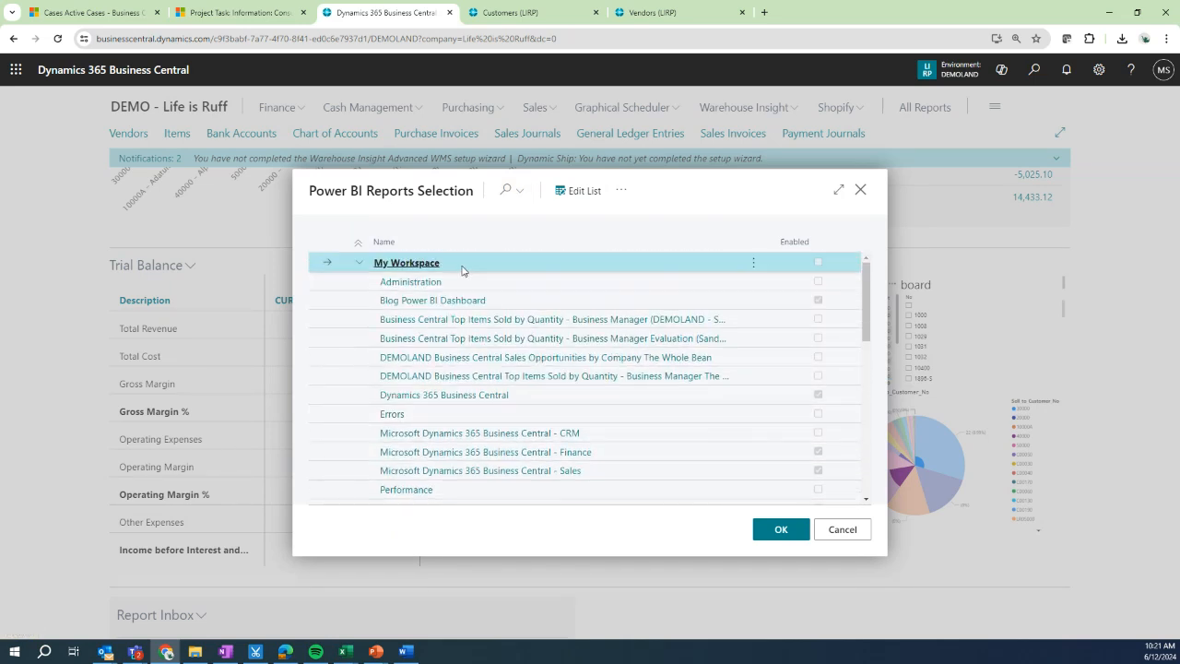
{"action": "scroll", "coordinate": [462, 270], "scroll_direction": "down", "scroll_amount": 10}
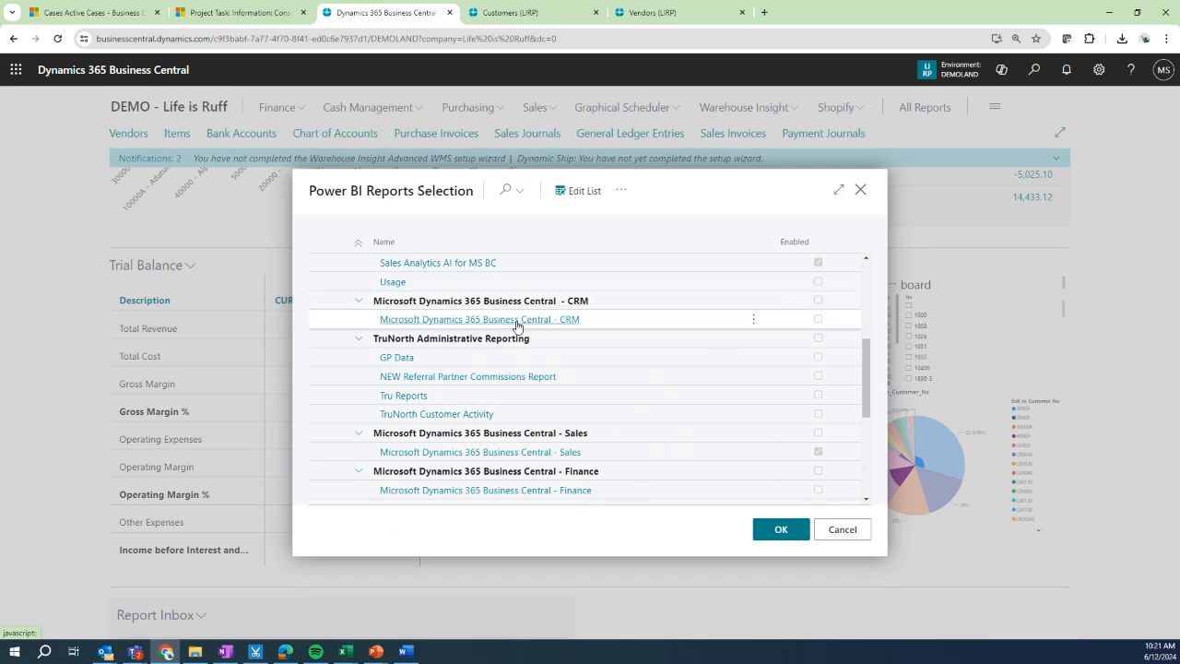
{"action": "scroll", "coordinate": [518, 326], "scroll_direction": "down", "scroll_amount": 5}
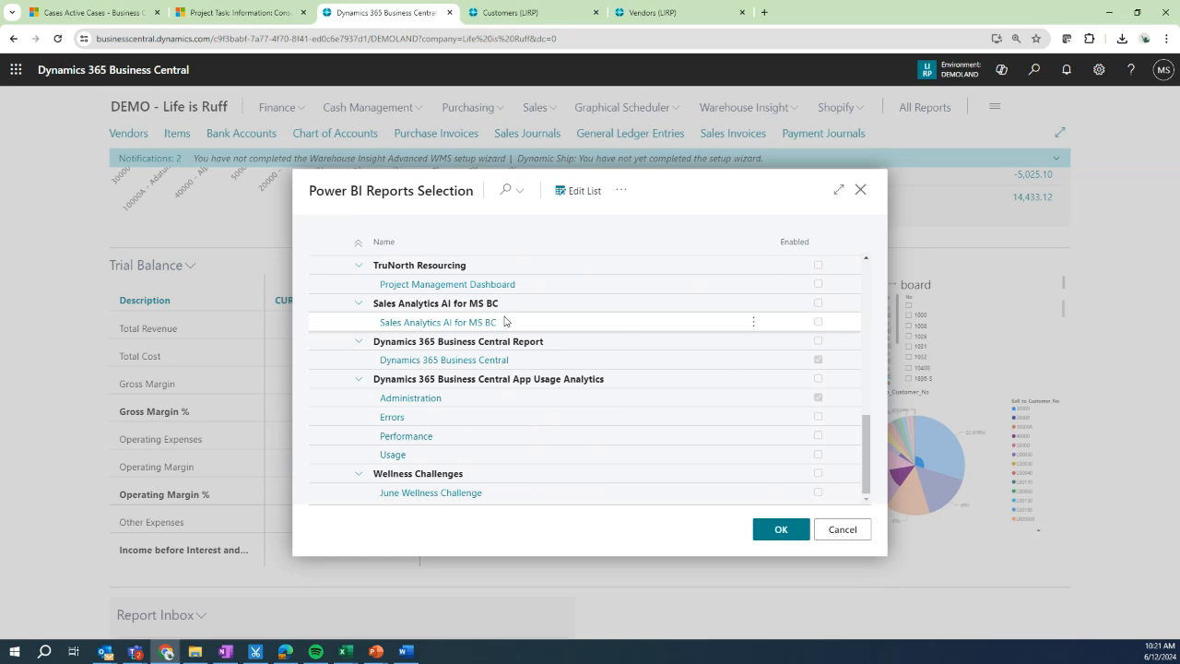
{"action": "left_click", "coordinate": [501, 361]}
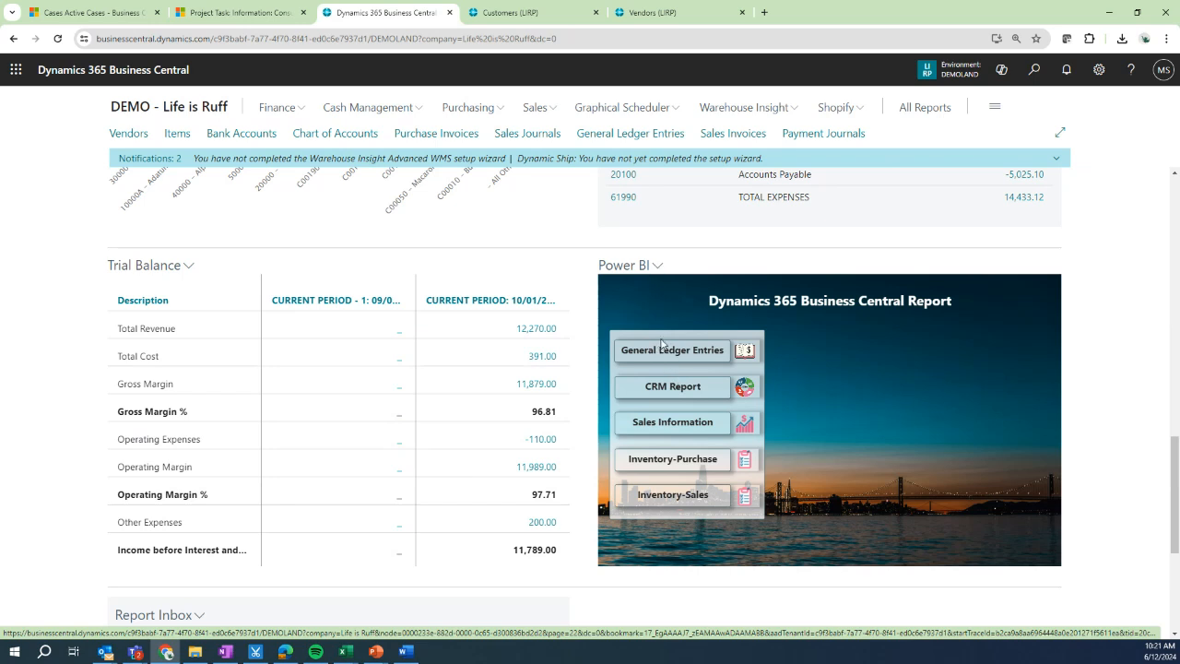
Step: Expand the Power BI report to a larger page and open its General Ledger Entries page
{"action": "left_click", "coordinate": [655, 268]}
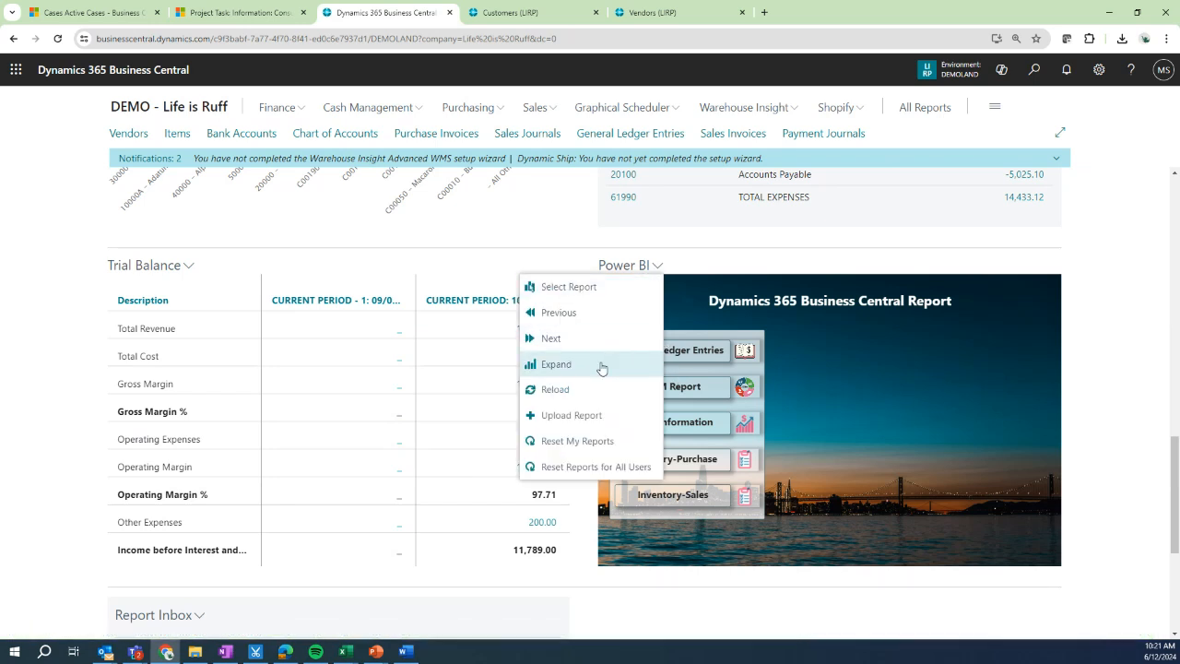
{"action": "left_click", "coordinate": [601, 365]}
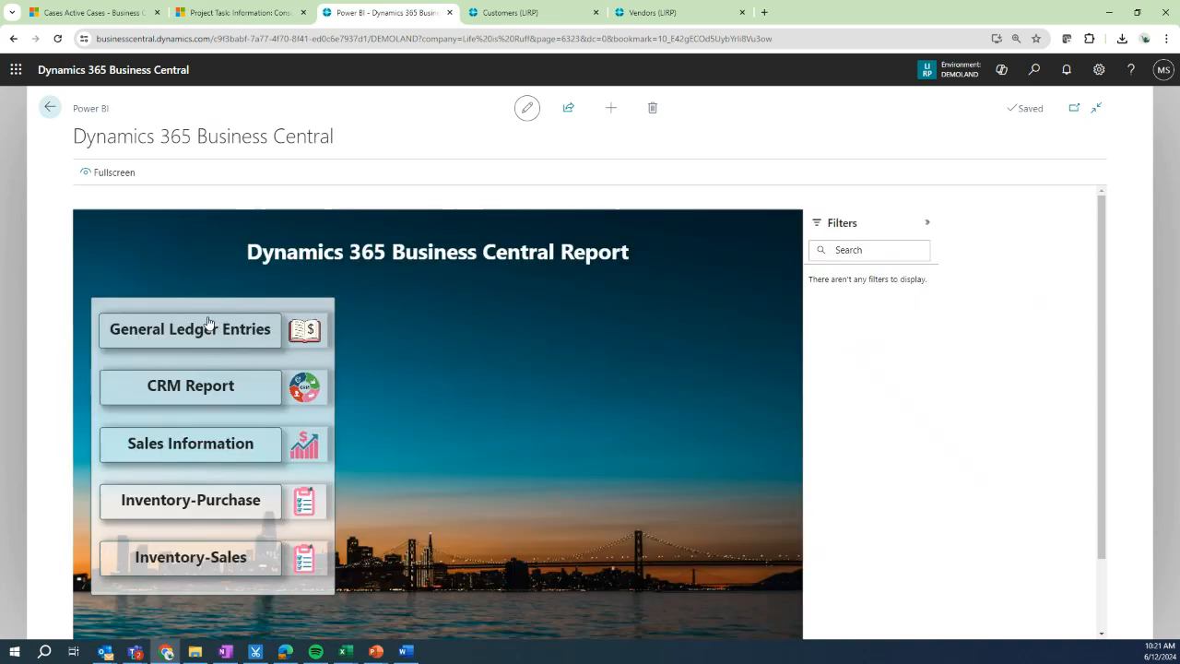
{"action": "left_click", "coordinate": [204, 330]}
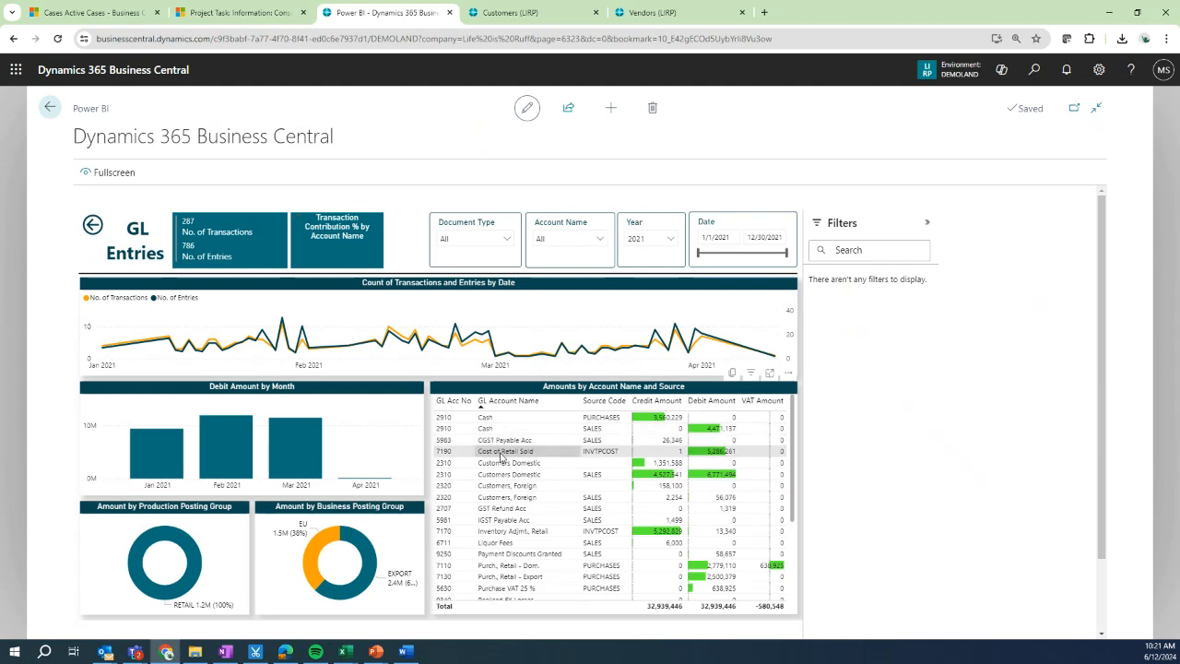
Step: Cross-filter the GL Entries page by selecting the March 2021 and then the February 2021 debit bars
{"action": "scroll", "coordinate": [502, 456], "scroll_direction": "down", "scroll_amount": 3}
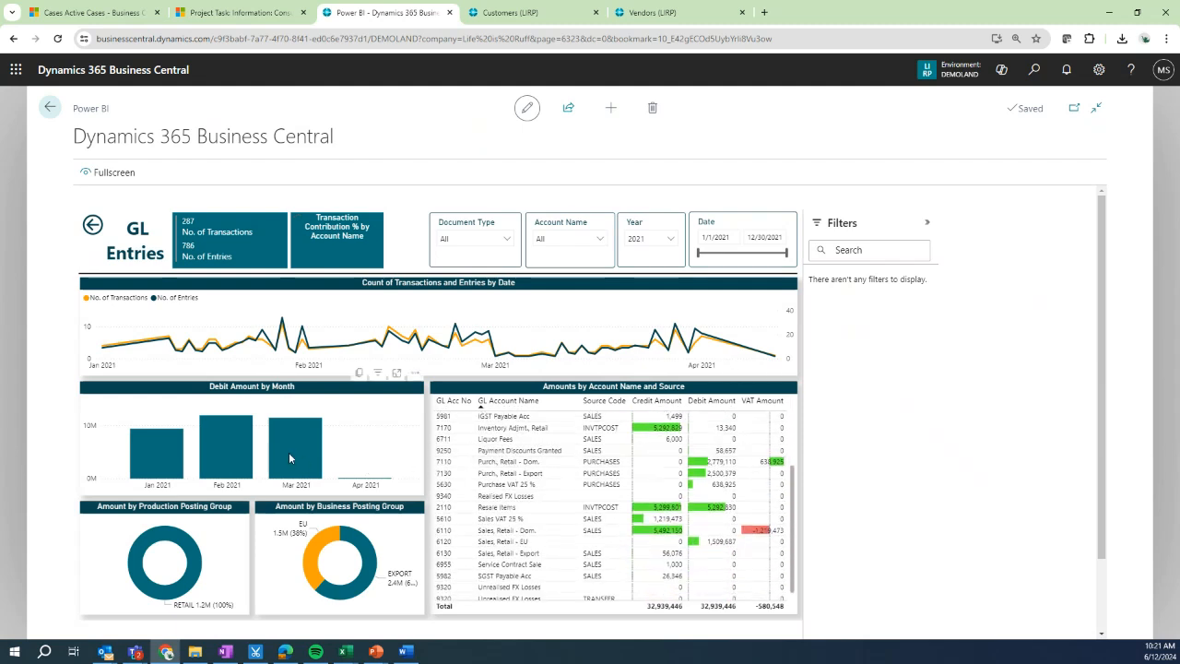
{"action": "mouse_move", "coordinate": [290, 457]}
{"action": "left_click", "coordinate": [289, 455]}
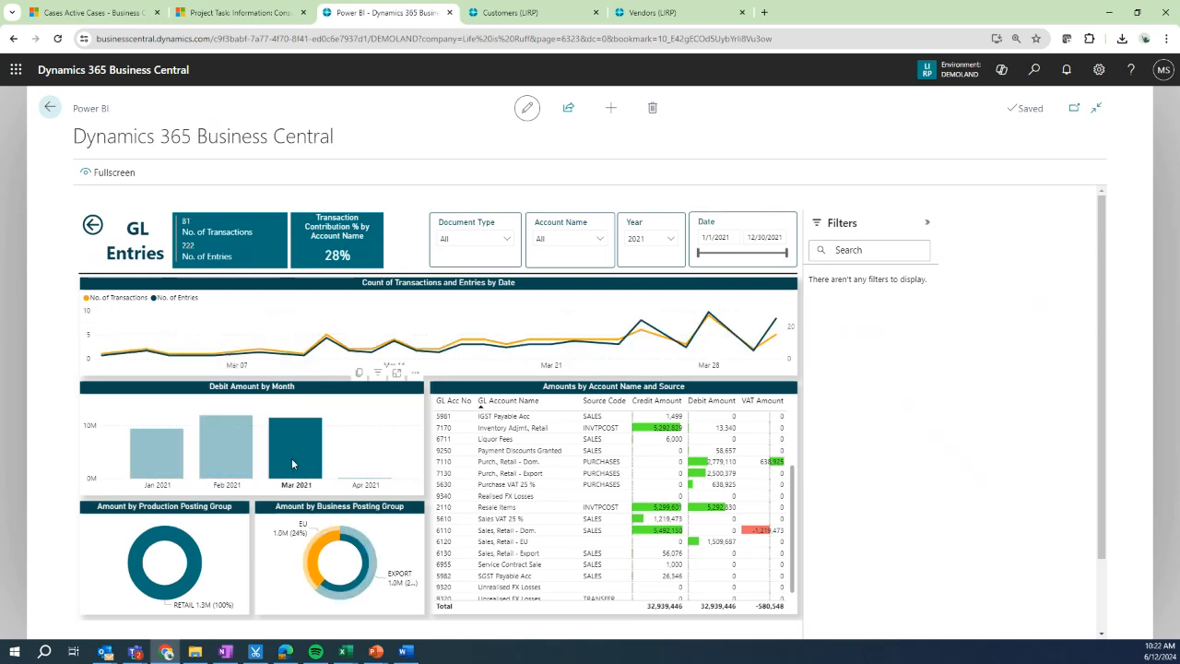
{"action": "left_click", "coordinate": [232, 475]}
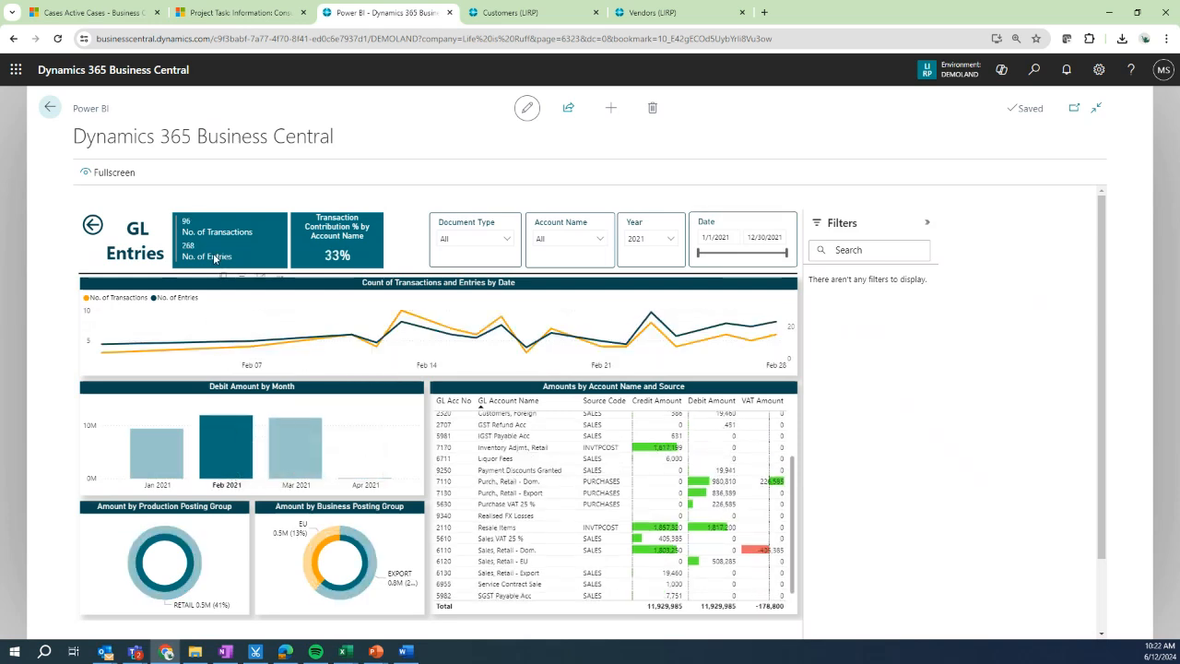
Step: Switch the Year slicer to 2018 and then back to 2021
{"action": "left_click", "coordinate": [671, 241]}
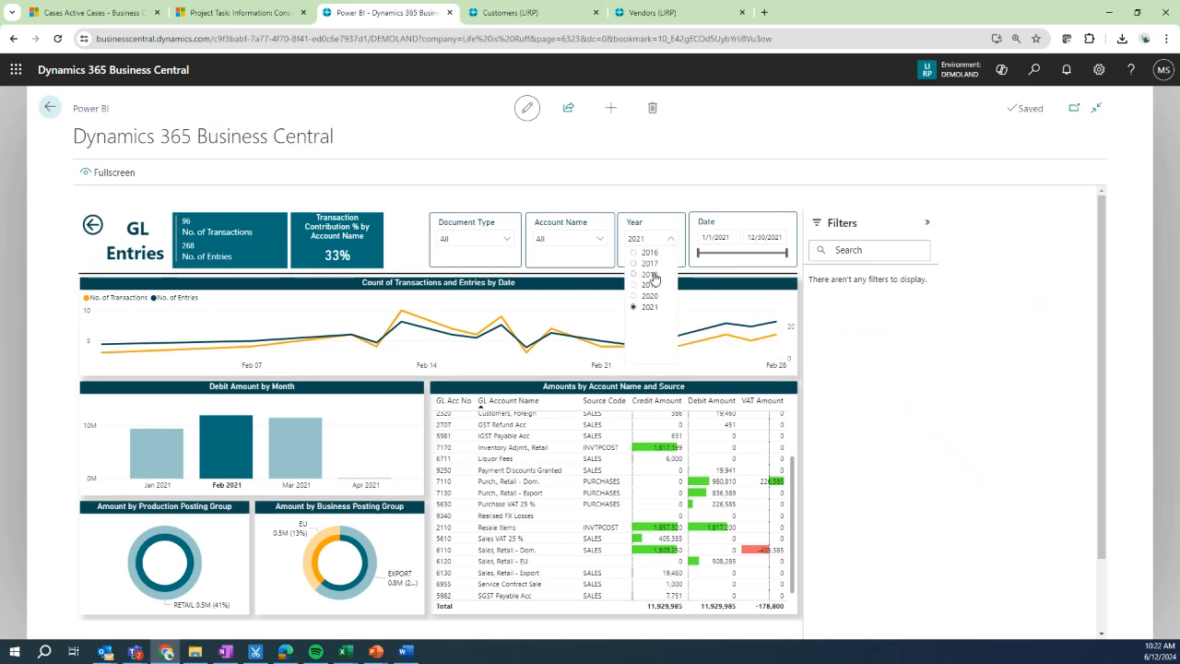
{"action": "left_click", "coordinate": [651, 275]}
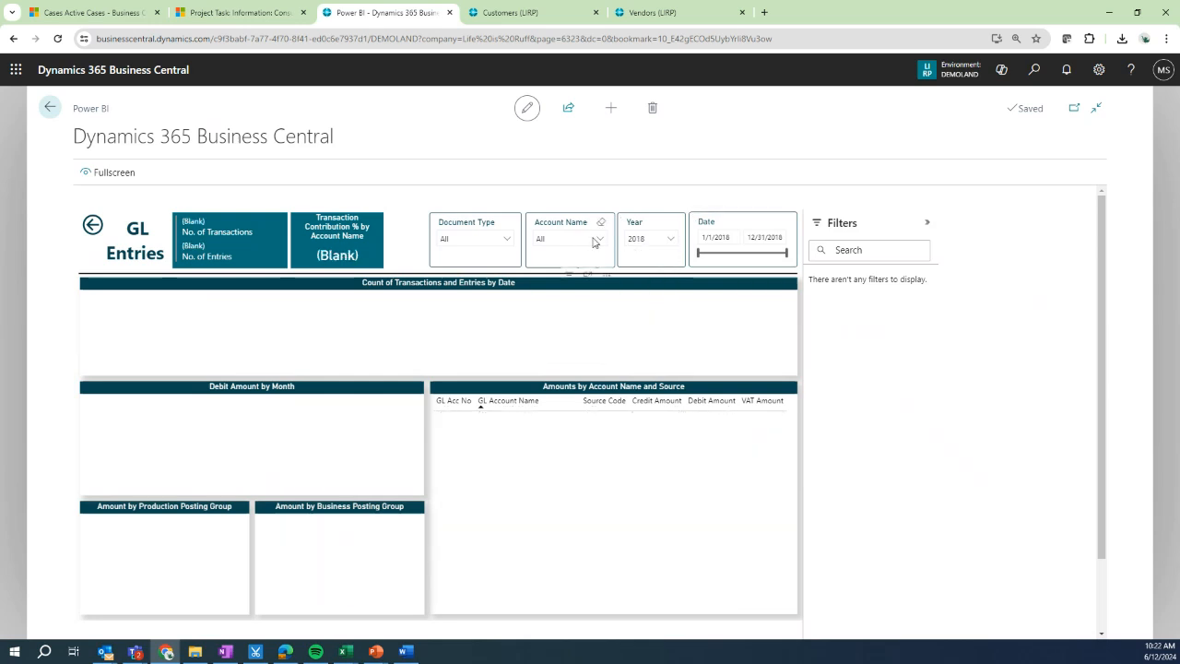
{"action": "left_click", "coordinate": [596, 240]}
{"action": "left_click", "coordinate": [673, 241]}
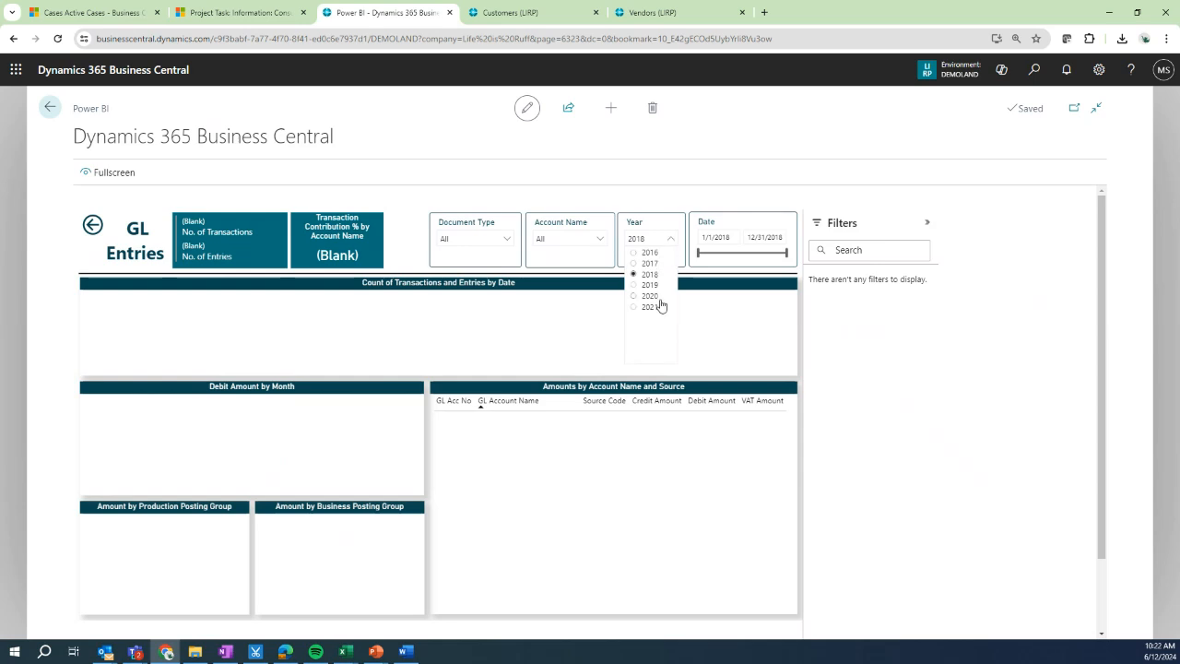
{"action": "left_click", "coordinate": [658, 306]}
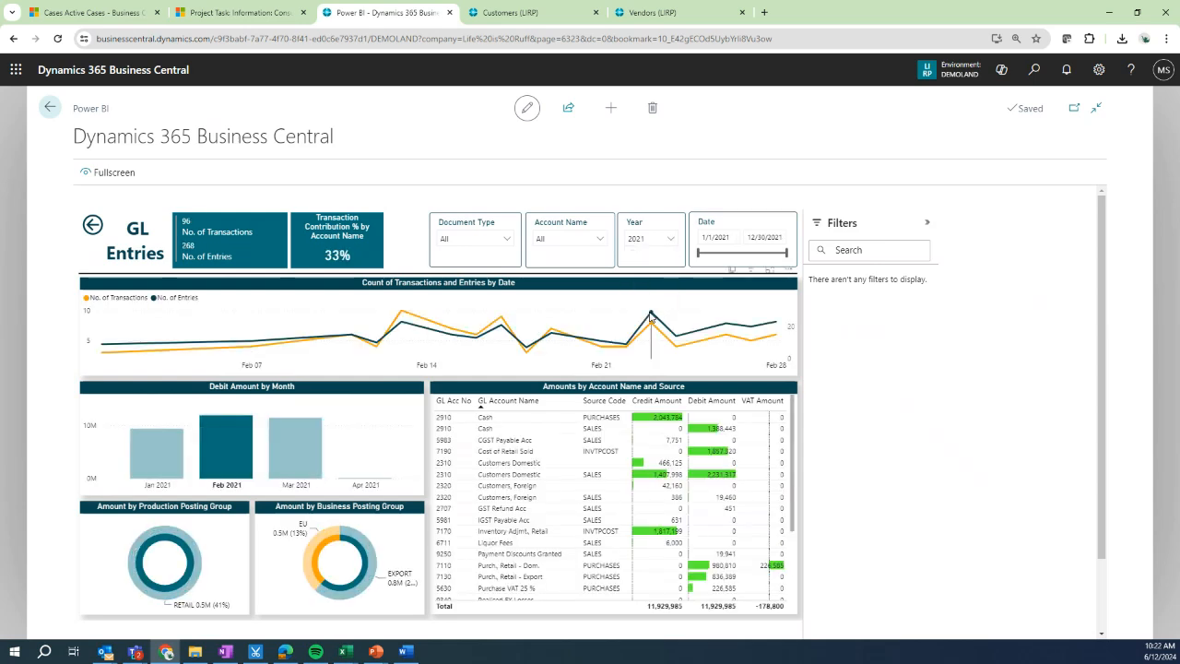
Step: Select a date point on the transactions line chart, then go back through the report home to the role center
{"action": "mouse_move", "coordinate": [651, 315]}
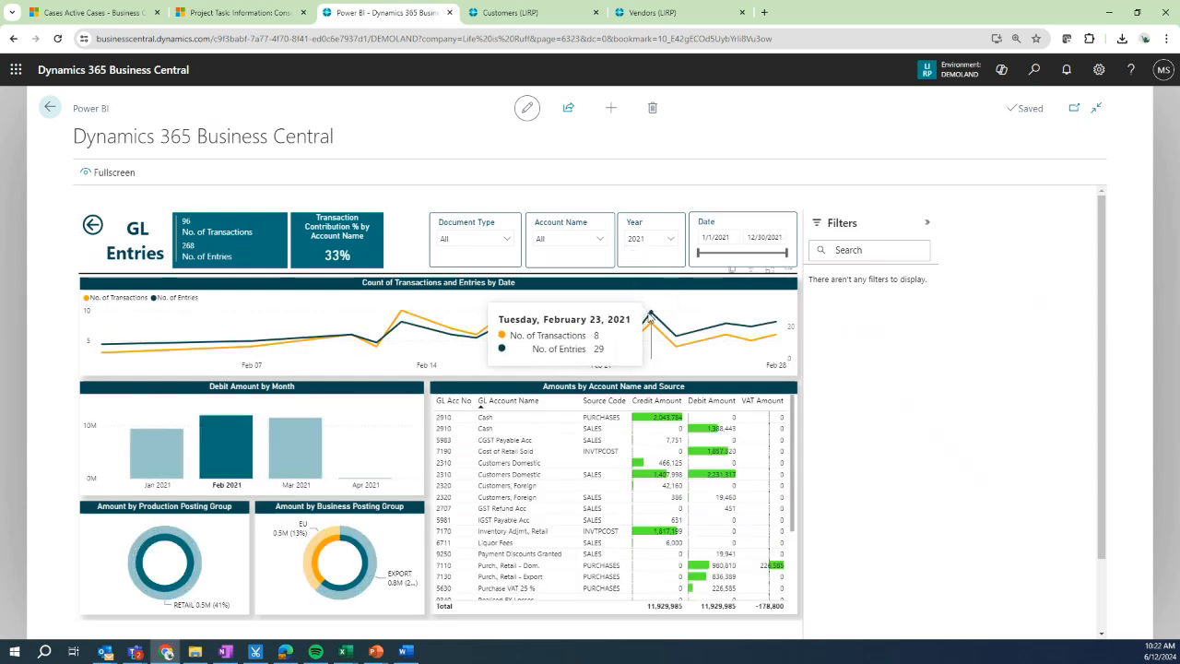
{"action": "left_click", "coordinate": [649, 318]}
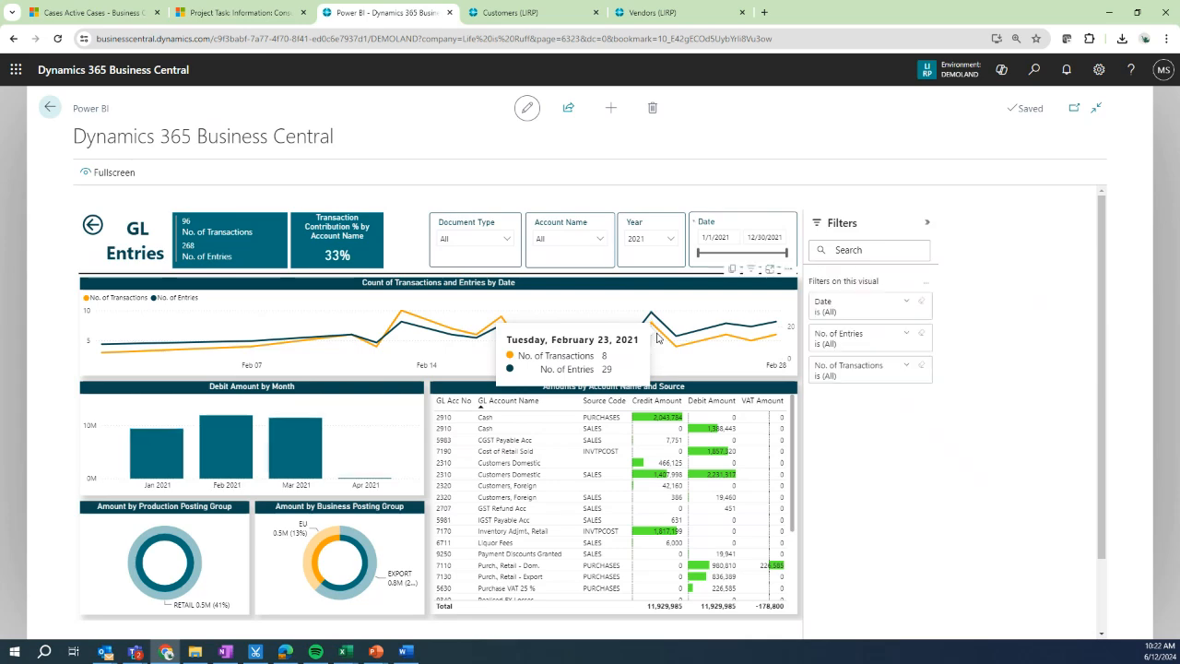
{"action": "left_click", "coordinate": [92, 225]}
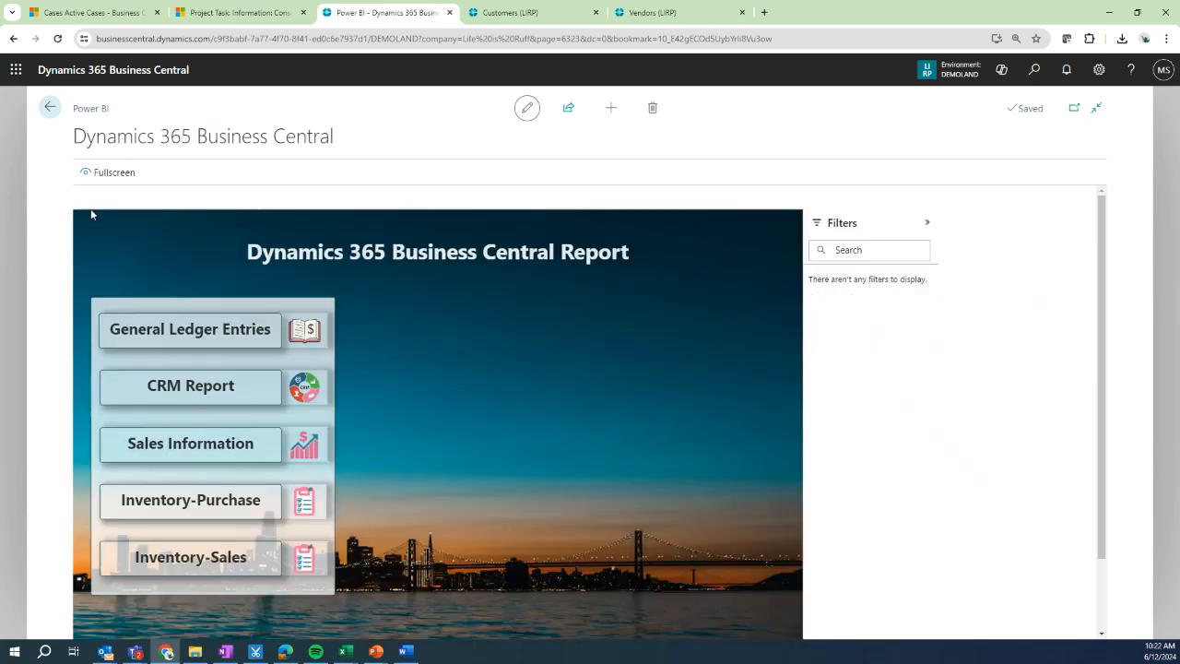
{"action": "left_click", "coordinate": [52, 109]}
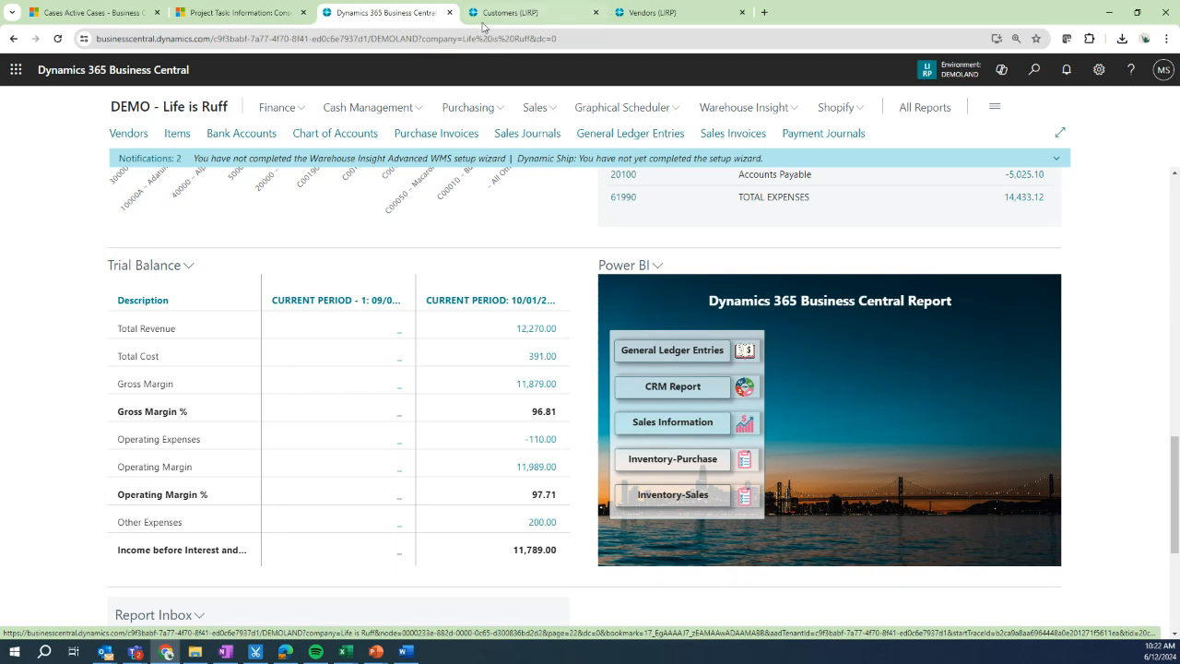
Step: Switch to the Customers list and toggle the details pane with its Power BI chart off and on
{"action": "left_click", "coordinate": [485, 21]}
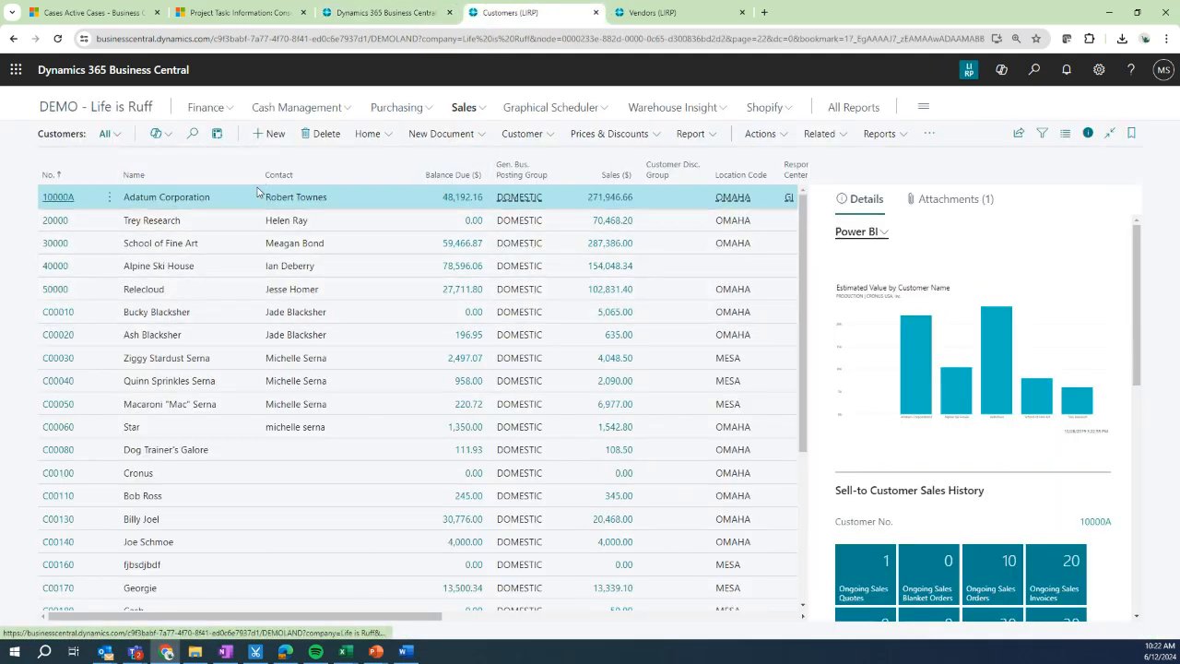
{"action": "left_click", "coordinate": [1085, 136]}
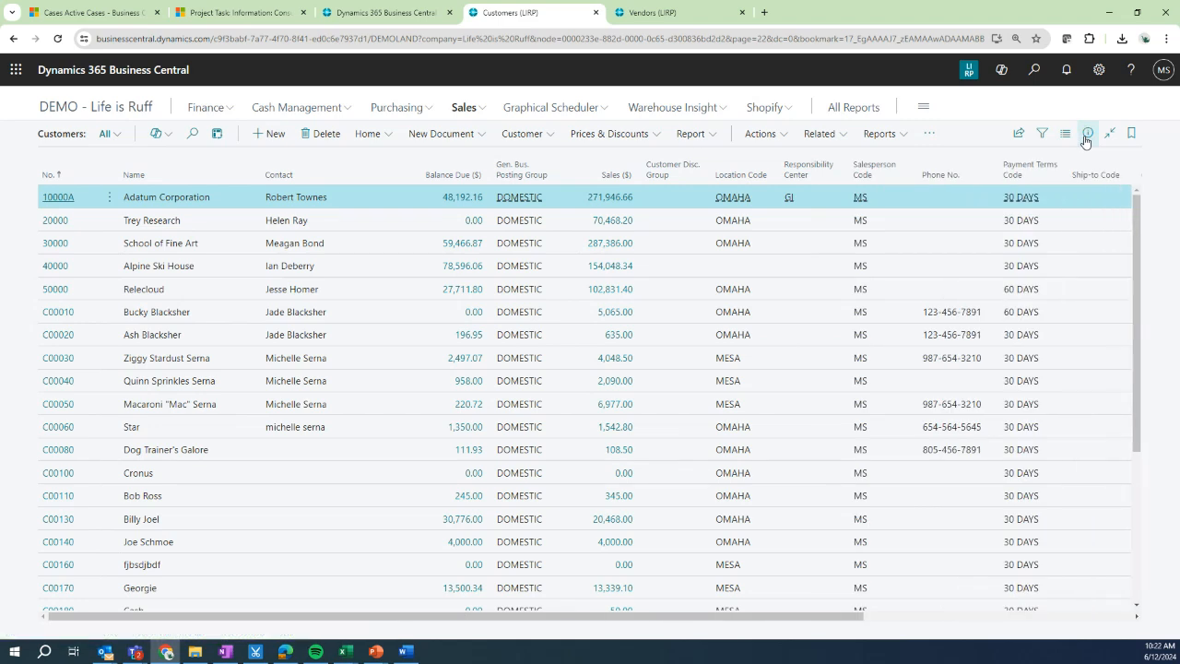
{"action": "left_click", "coordinate": [1084, 136]}
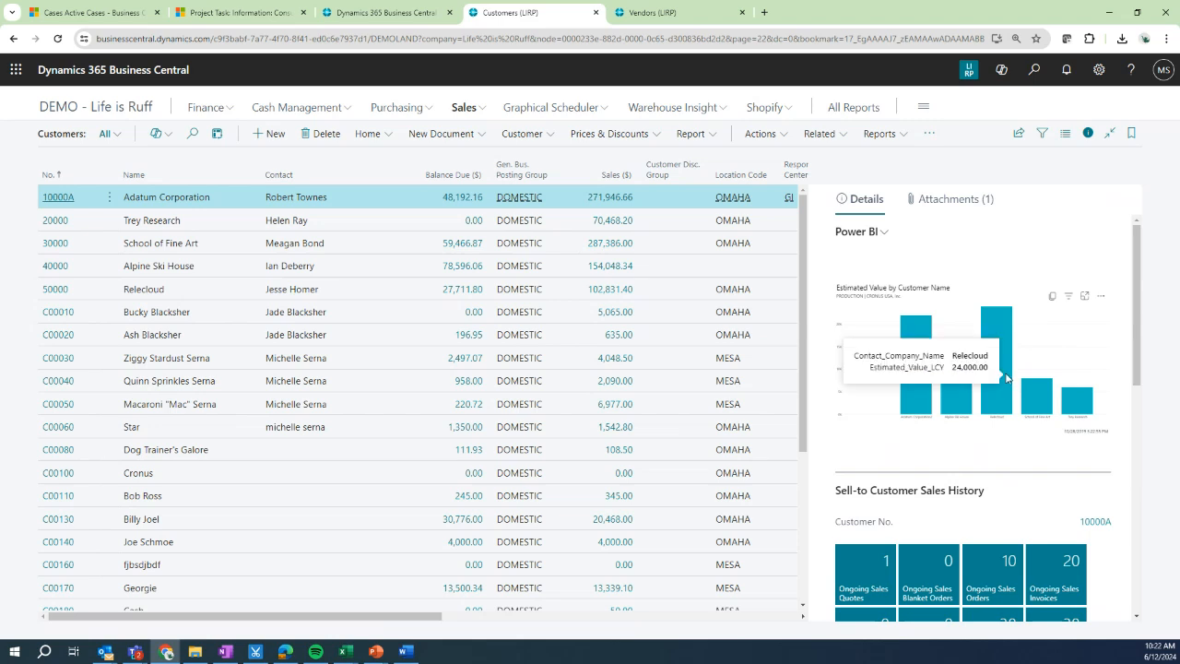
Step: Select bars in the customer Power BI chart to highlight a customer and open the part's actions menu
{"action": "mouse_move", "coordinate": [1088, 406]}
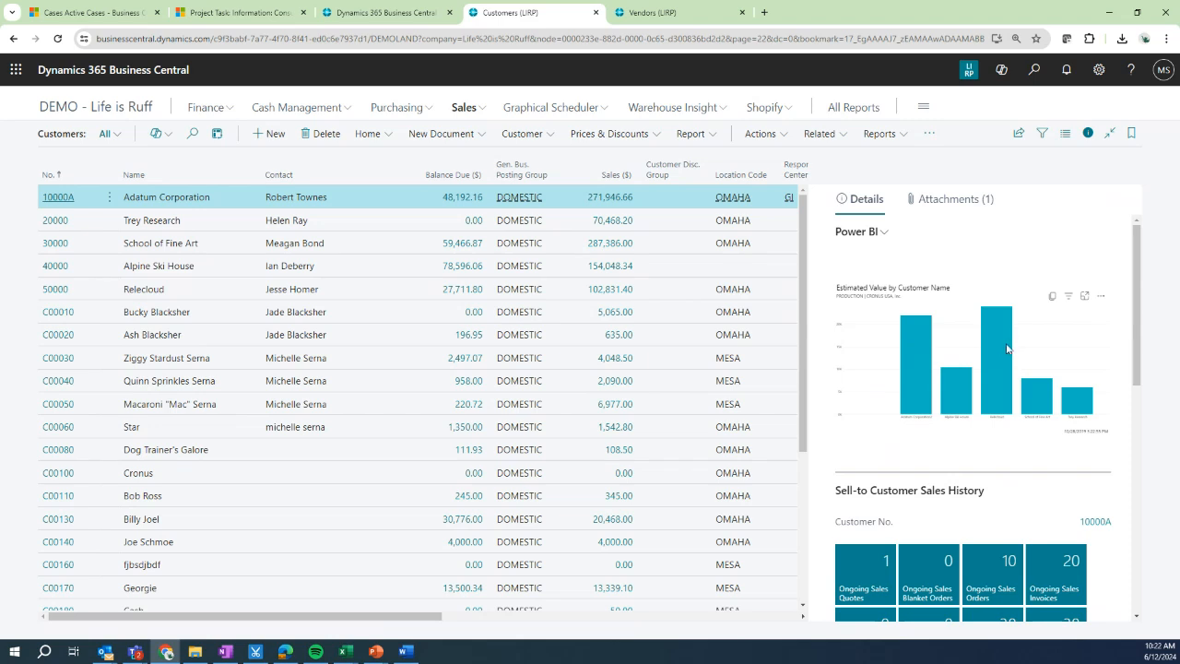
{"action": "left_click", "coordinate": [923, 358]}
{"action": "left_click", "coordinate": [959, 397]}
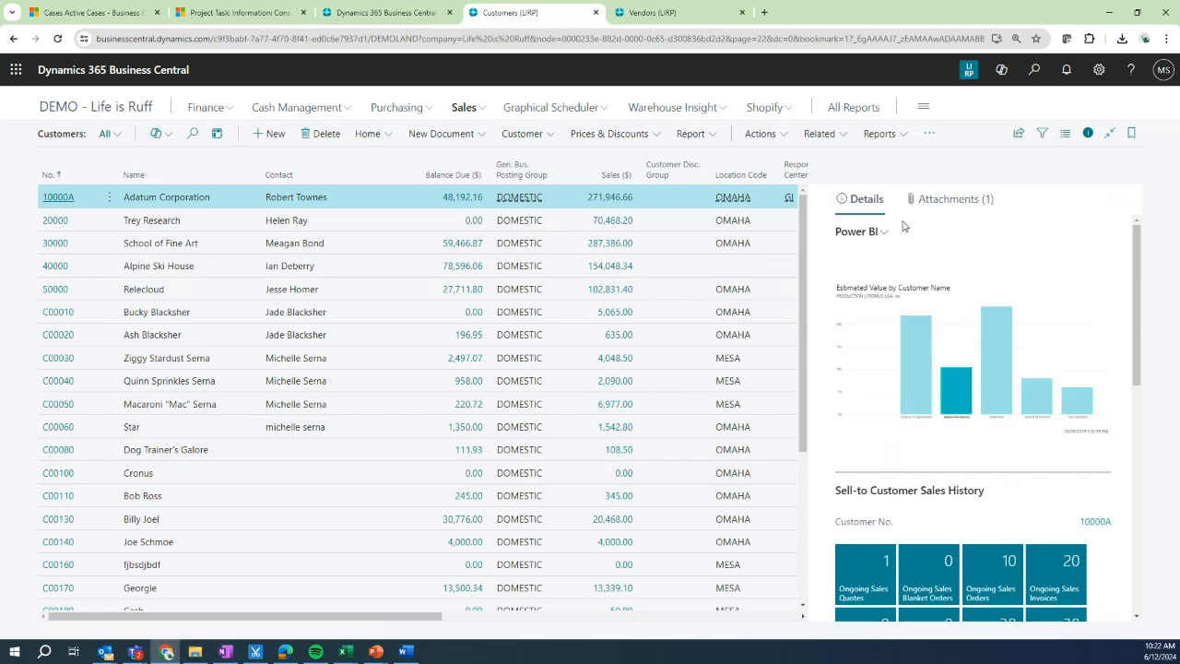
{"action": "left_click", "coordinate": [881, 232]}
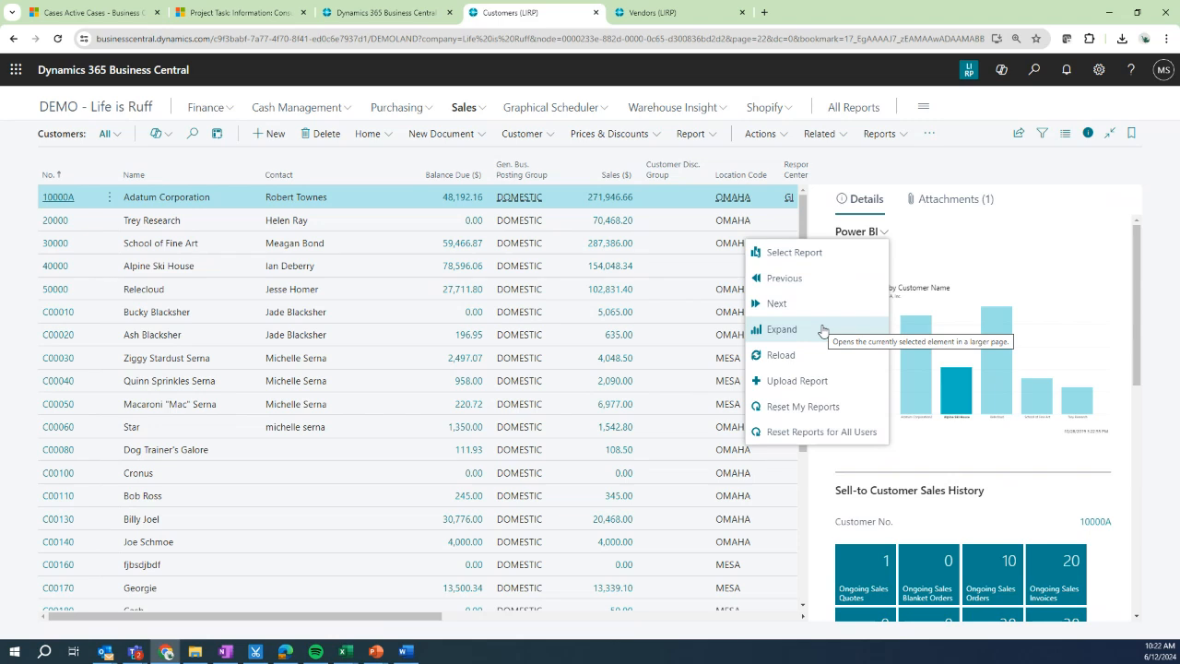
{"action": "left_click", "coordinate": [1044, 180]}
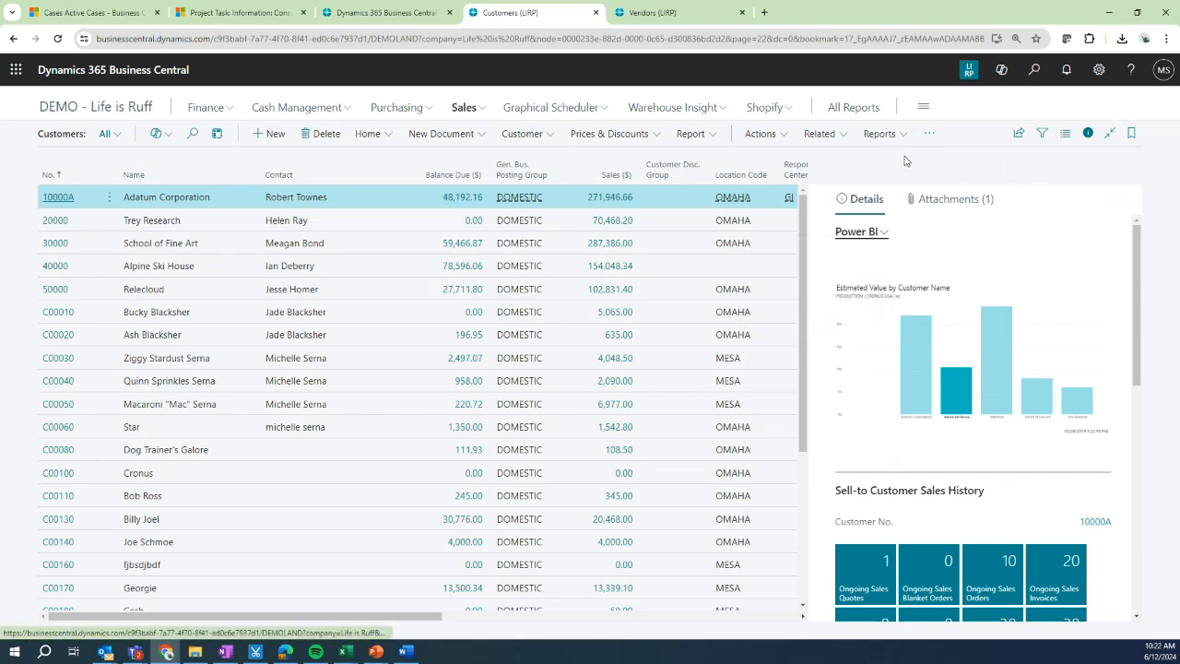
Step: Switch to the Vendors list and personalize the page to show the hidden Power BI part
{"action": "left_click", "coordinate": [699, 13]}
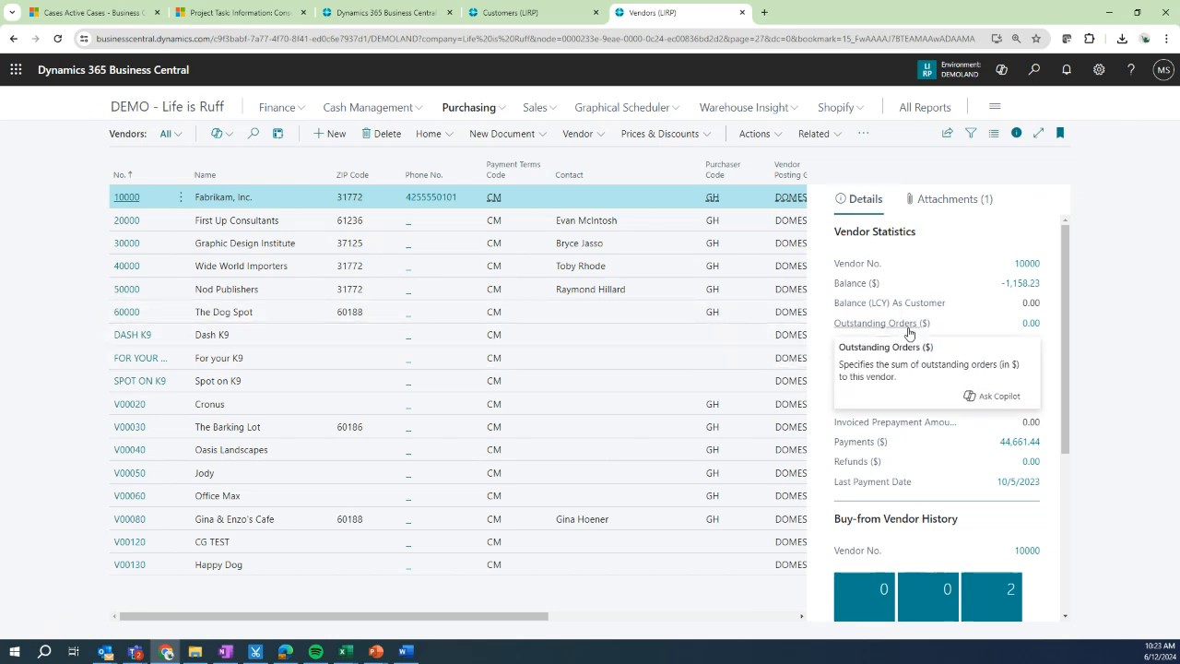
{"action": "left_click", "coordinate": [1099, 71]}
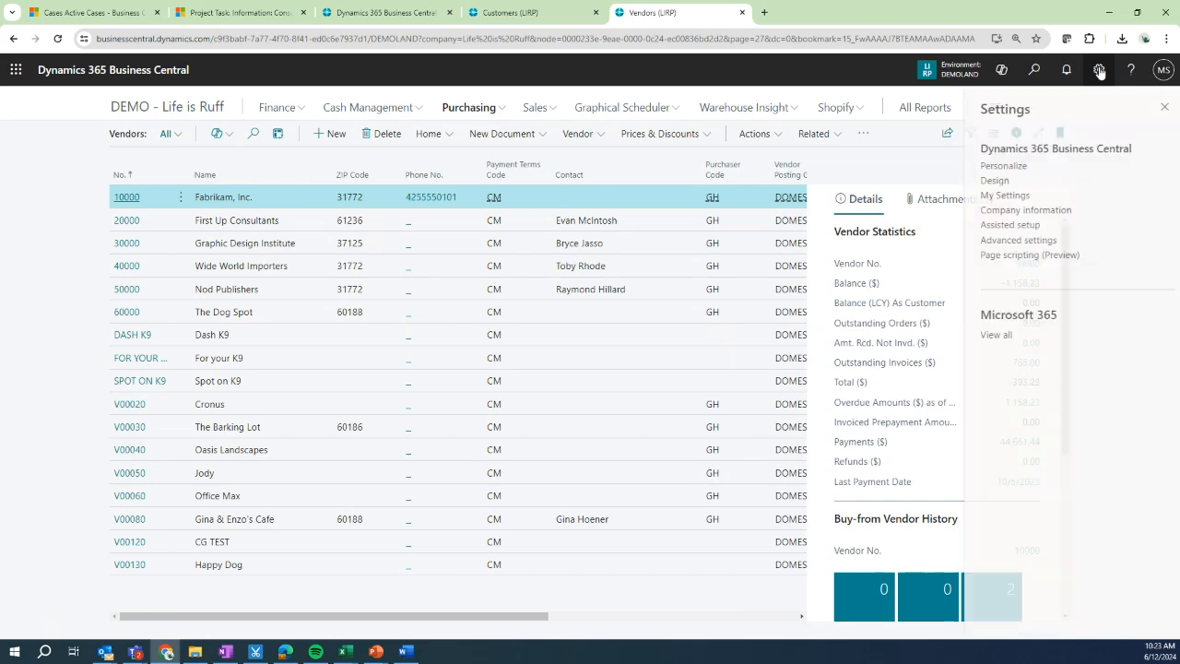
{"action": "left_click", "coordinate": [988, 165]}
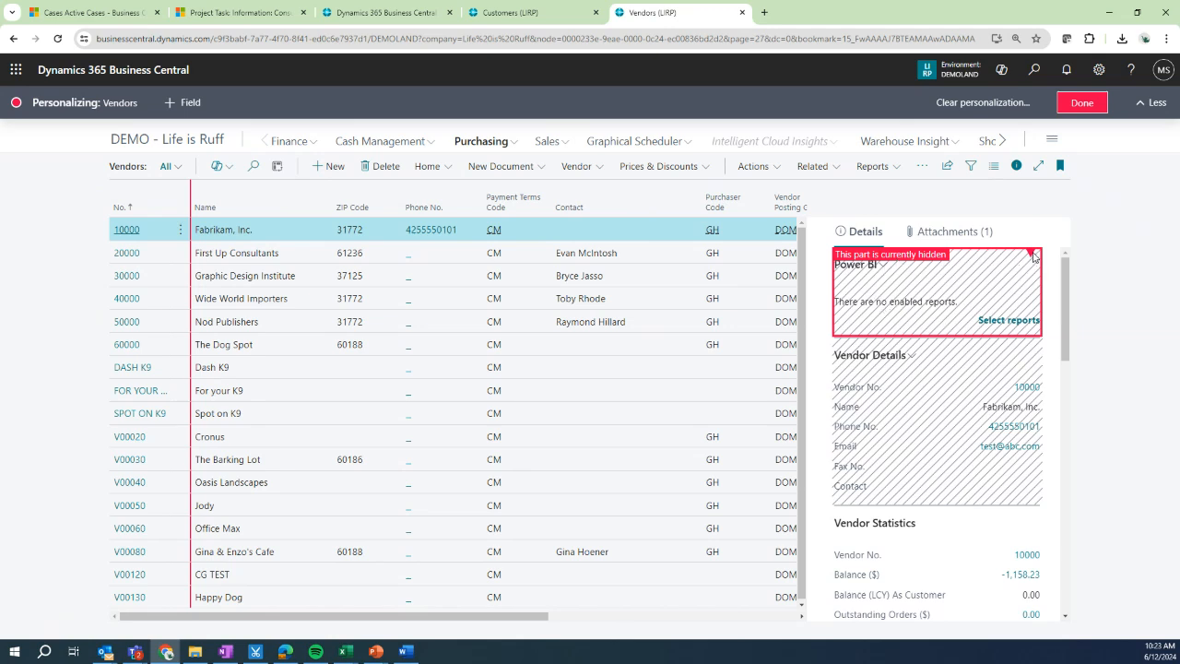
{"action": "left_click", "coordinate": [1033, 256]}
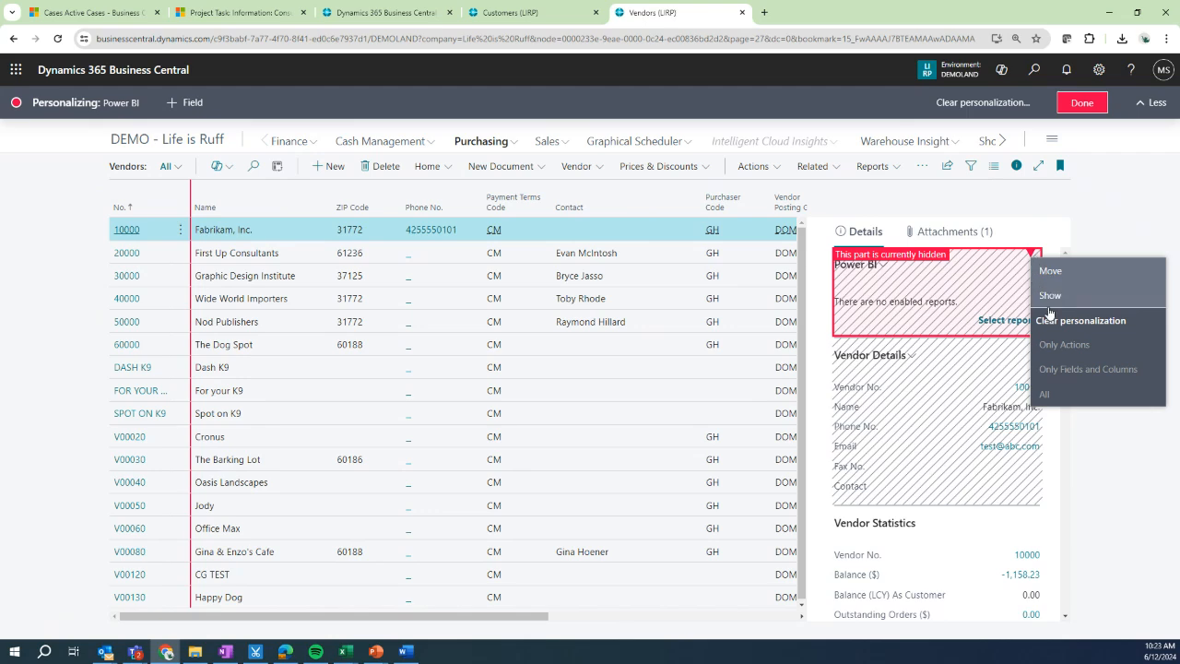
{"action": "left_click", "coordinate": [1050, 296]}
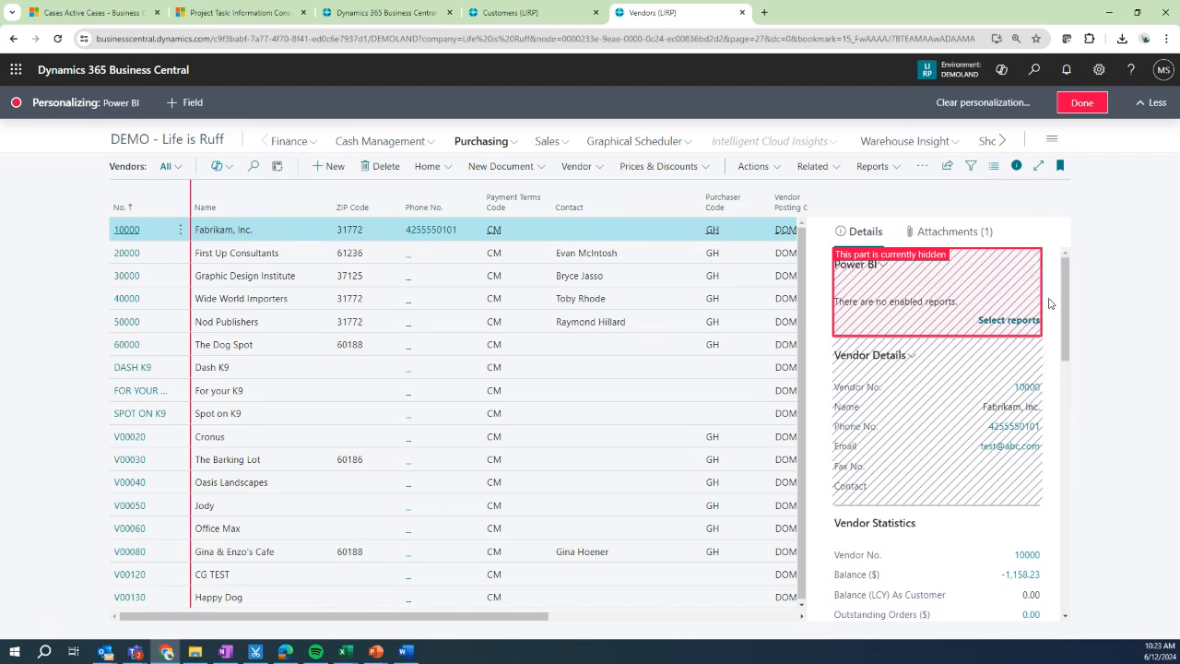
{"action": "left_click", "coordinate": [1084, 106]}
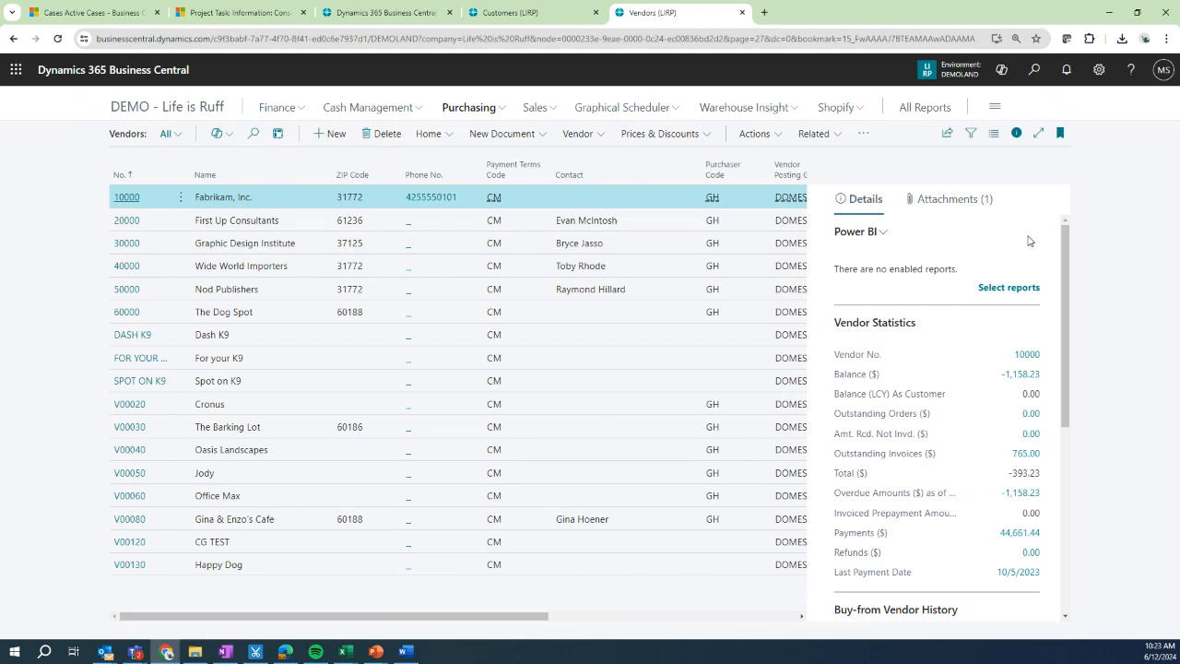
Step: Choose the Microsoft Dynamics 365 Business Central - Finance report from My Workspace for the vendor Power BI part
{"action": "left_click", "coordinate": [1022, 289]}
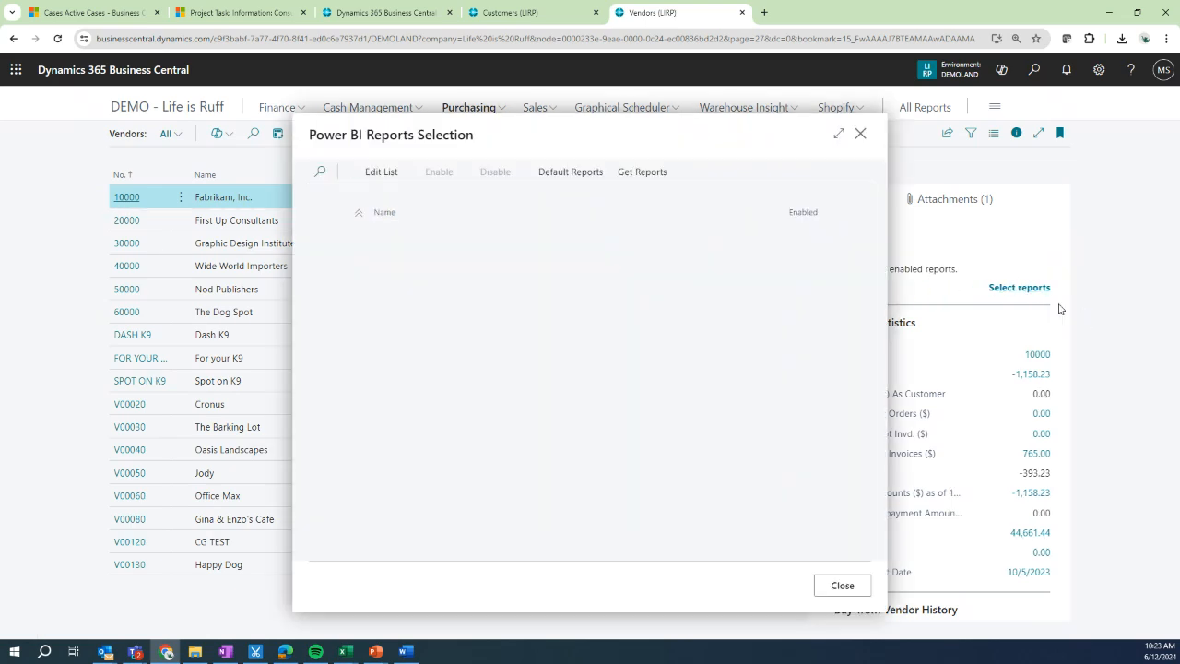
{"action": "scroll", "coordinate": [470, 348], "scroll_direction": "down", "scroll_amount": 5}
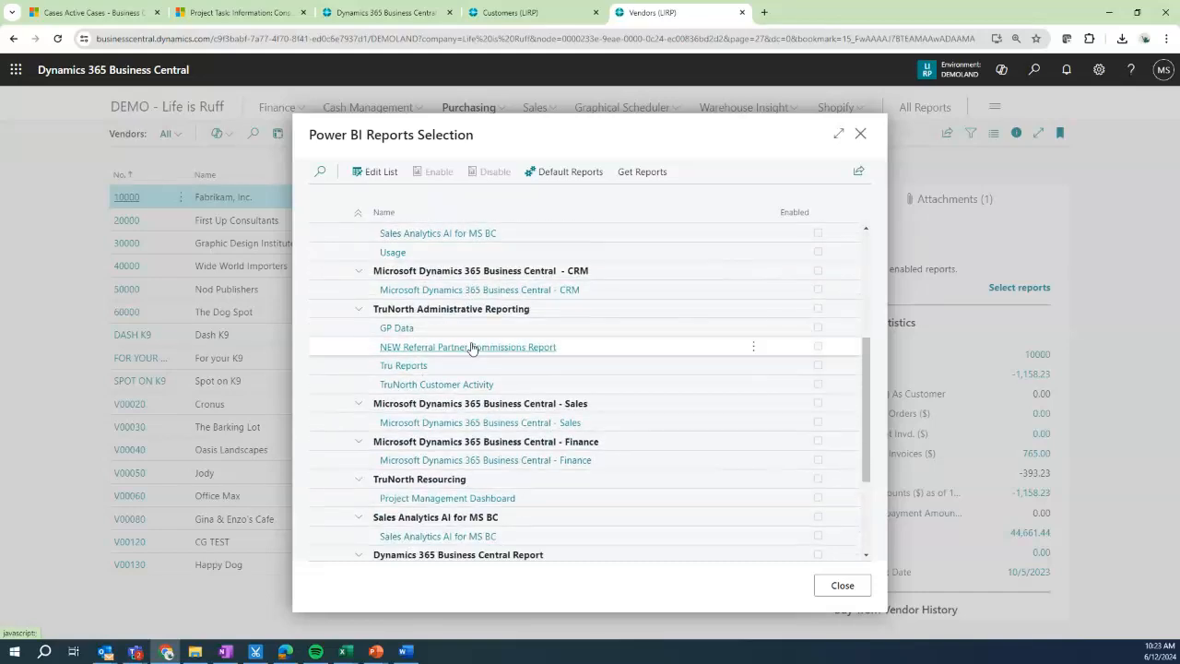
{"action": "scroll", "coordinate": [472, 350], "scroll_direction": "down", "scroll_amount": 3}
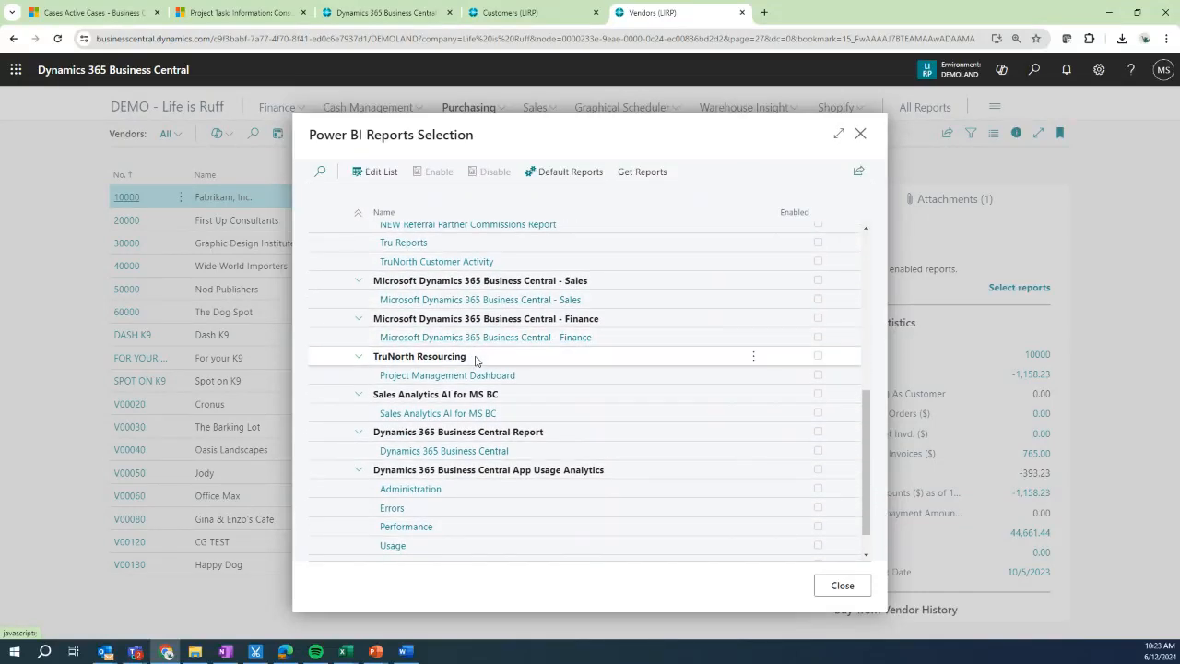
{"action": "scroll", "coordinate": [477, 361], "scroll_direction": "down", "scroll_amount": 1}
{"action": "scroll", "coordinate": [471, 378], "scroll_direction": "up", "scroll_amount": 3}
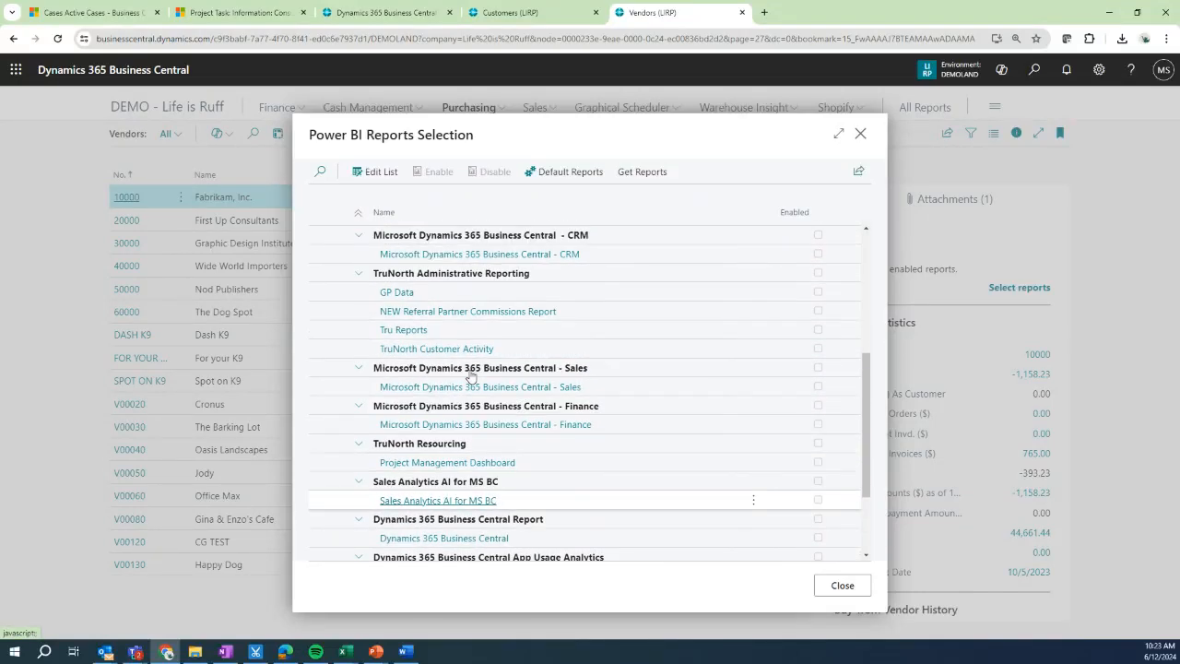
{"action": "scroll", "coordinate": [470, 376], "scroll_direction": "up", "scroll_amount": 2}
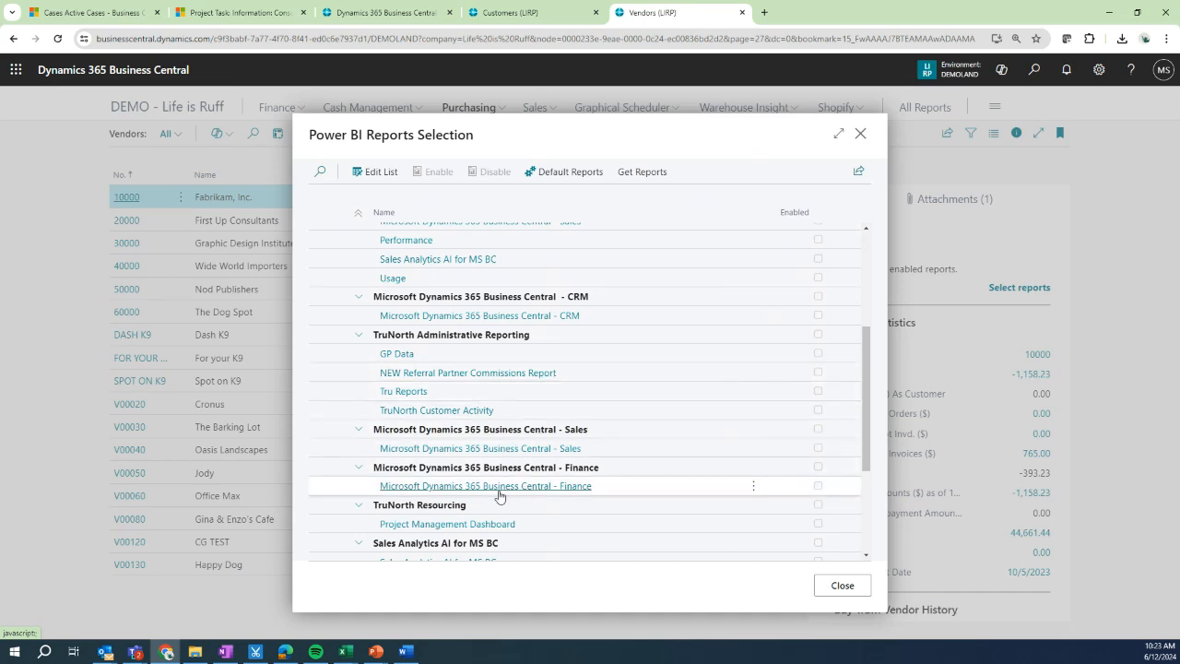
{"action": "scroll", "coordinate": [480, 351], "scroll_direction": "up", "scroll_amount": 5}
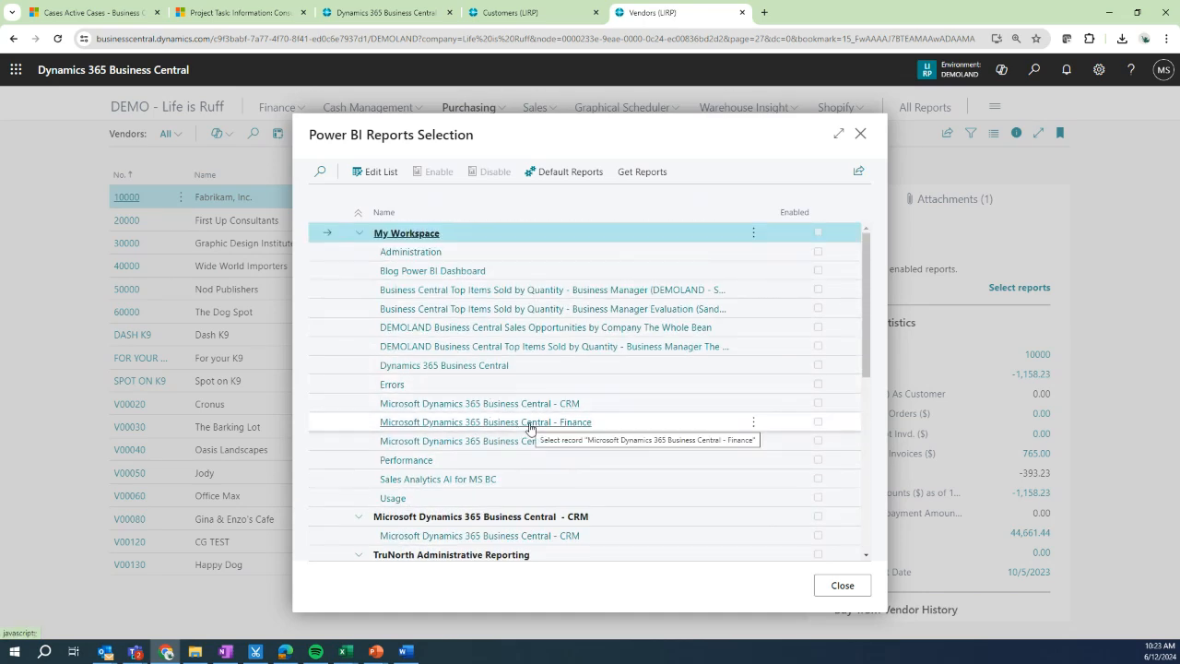
{"action": "left_click", "coordinate": [531, 424]}
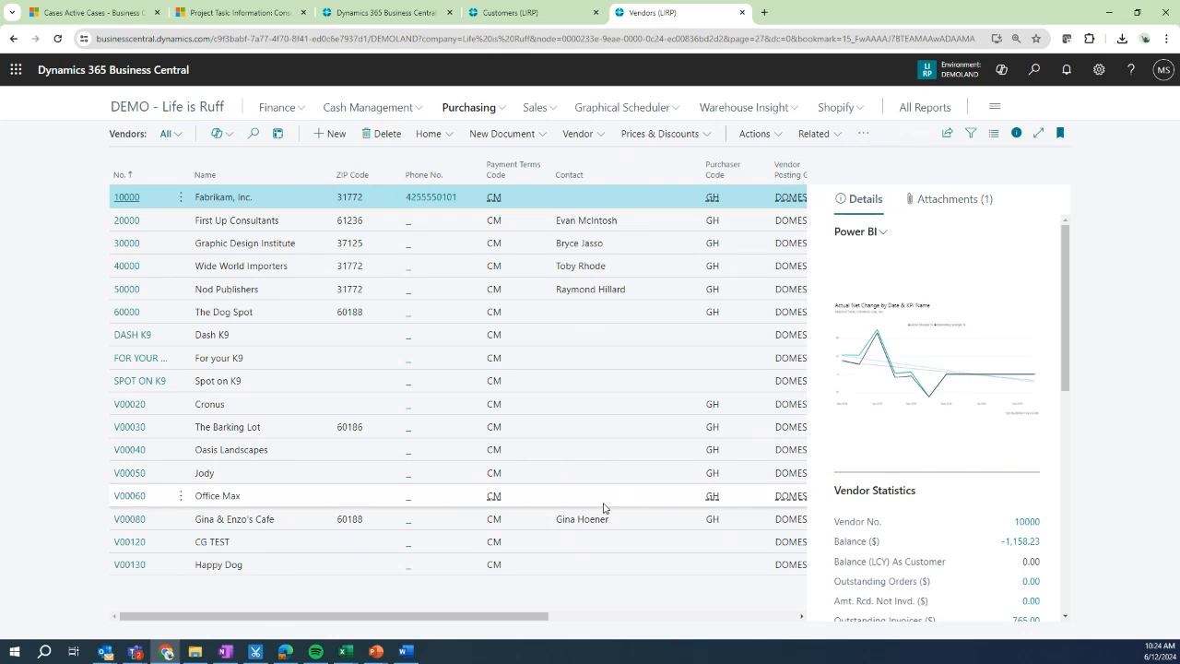
Step: Search for extensions, open the Extension Marketplace, and return to the Vendors list
{"action": "left_click", "coordinate": [1034, 70]}
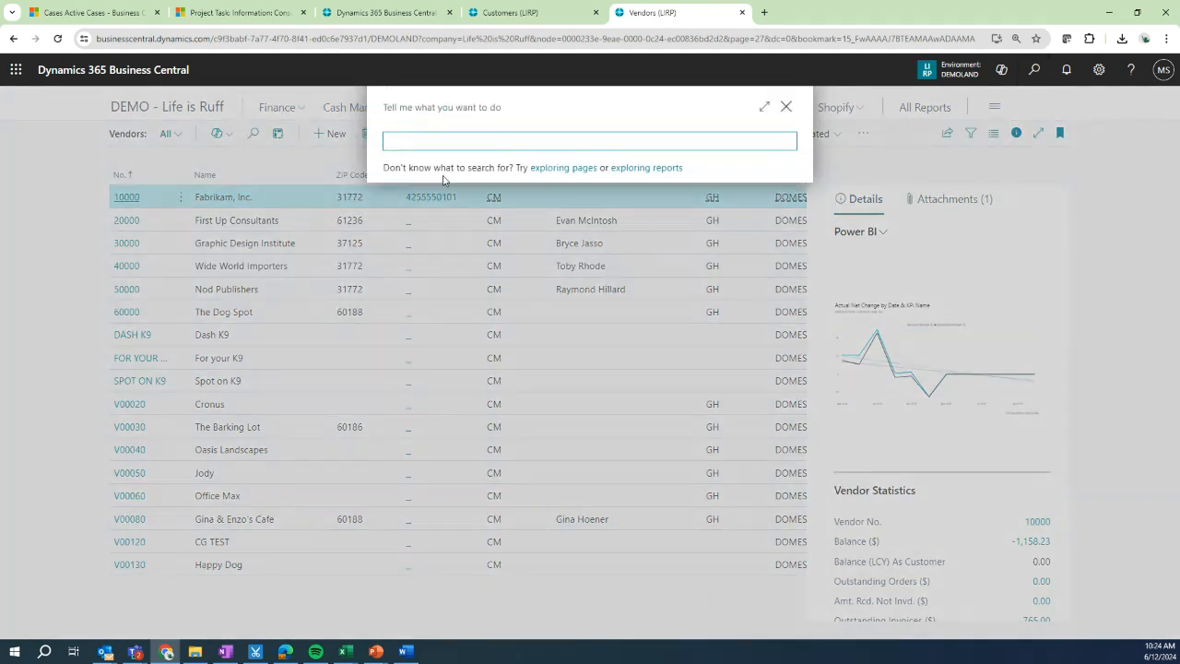
{"action": "left_click", "coordinate": [415, 140]}
{"action": "type", "text": "extens"}
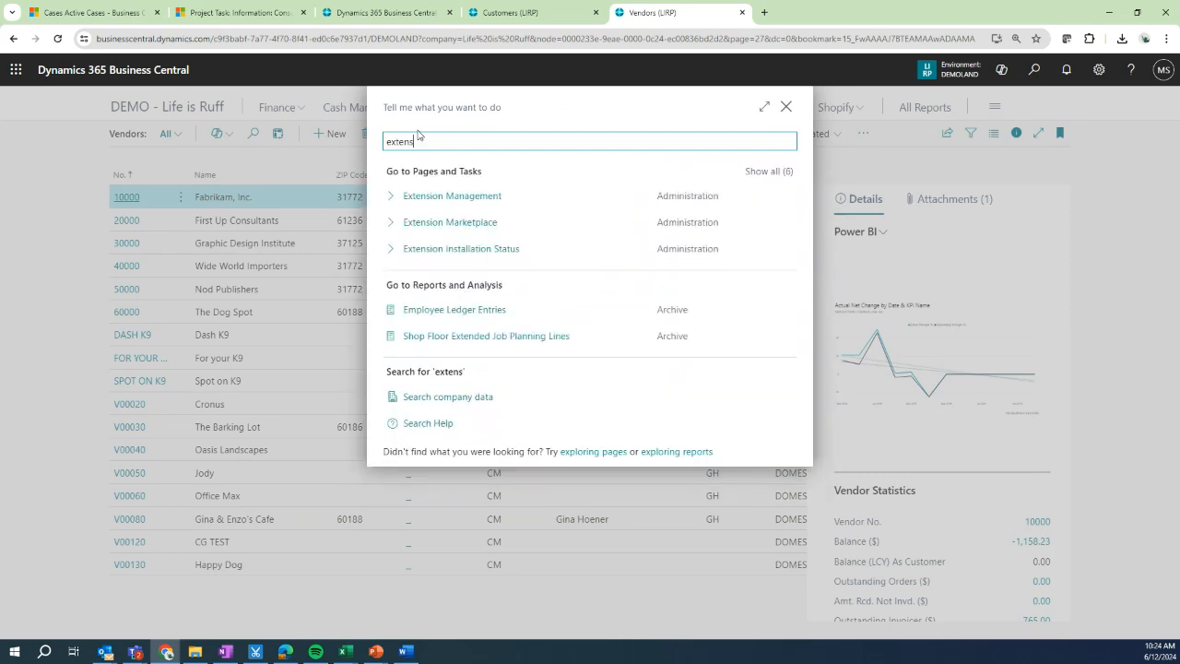
{"action": "left_click", "coordinate": [501, 230]}
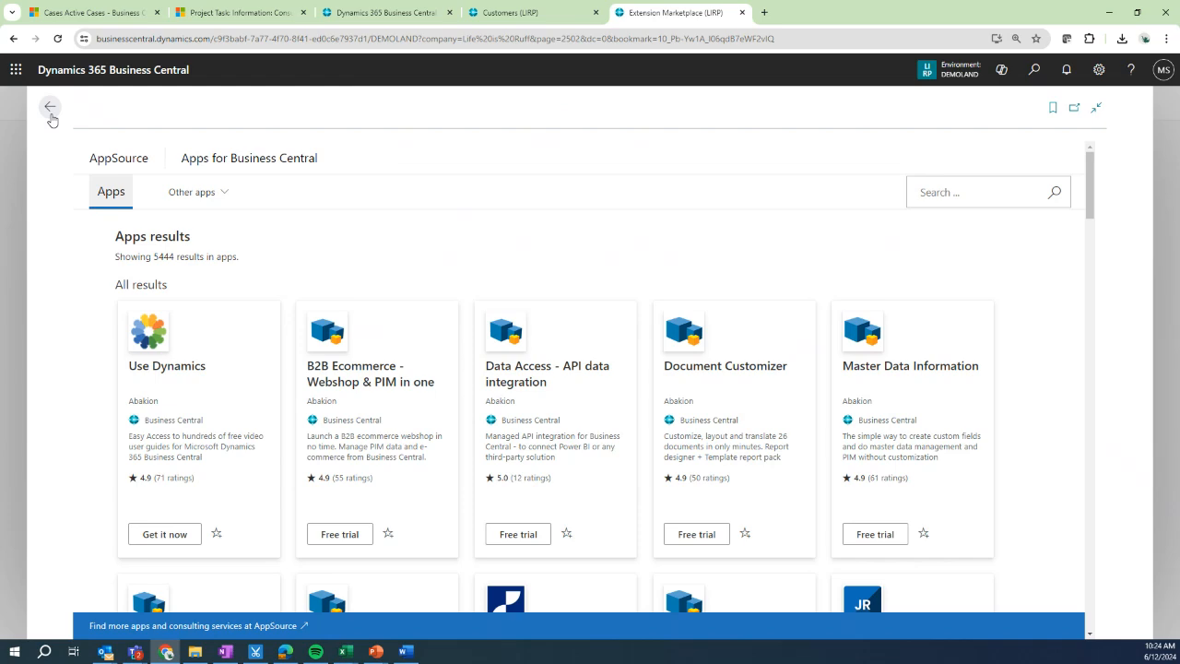
{"action": "left_click", "coordinate": [51, 114]}
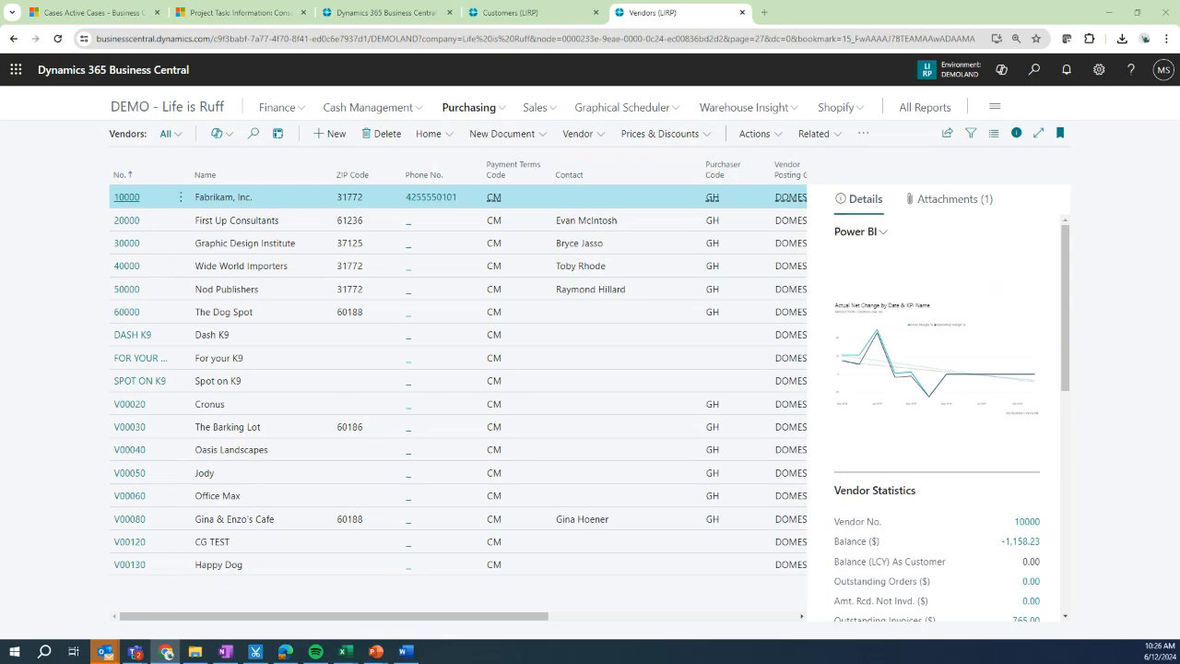
Step: Switch to PowerPoint and start the slideshow from the current slide
{"action": "key", "text": "alt+Tab"}
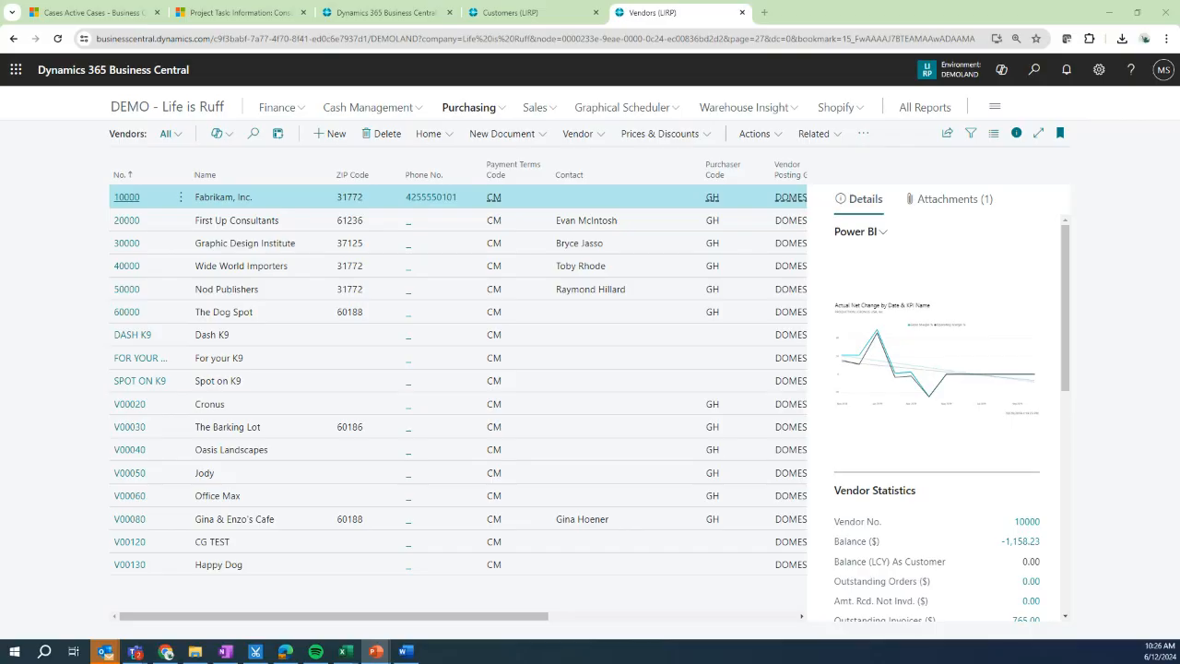
{"action": "key", "text": "shift+F5"}
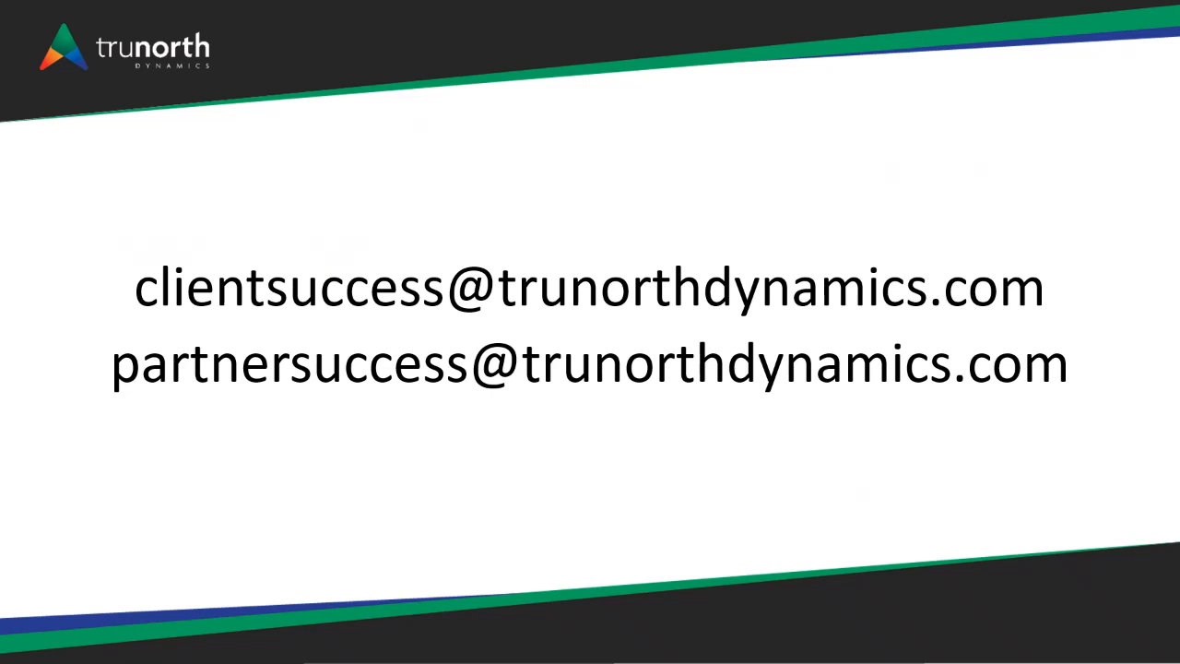